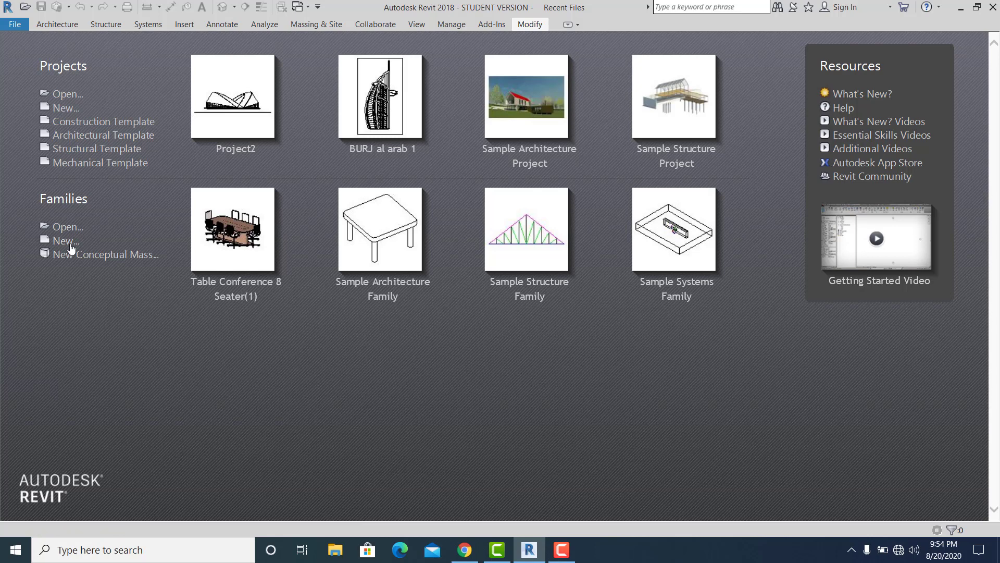
Create a new family from the Metric Furniture template in the English family templates folder.
click(71, 244)
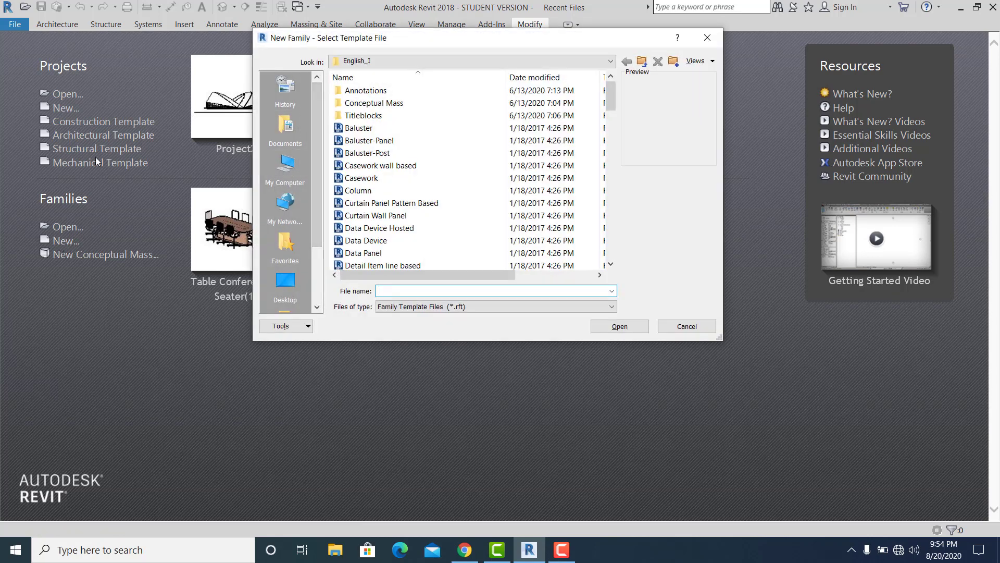
click(399, 63)
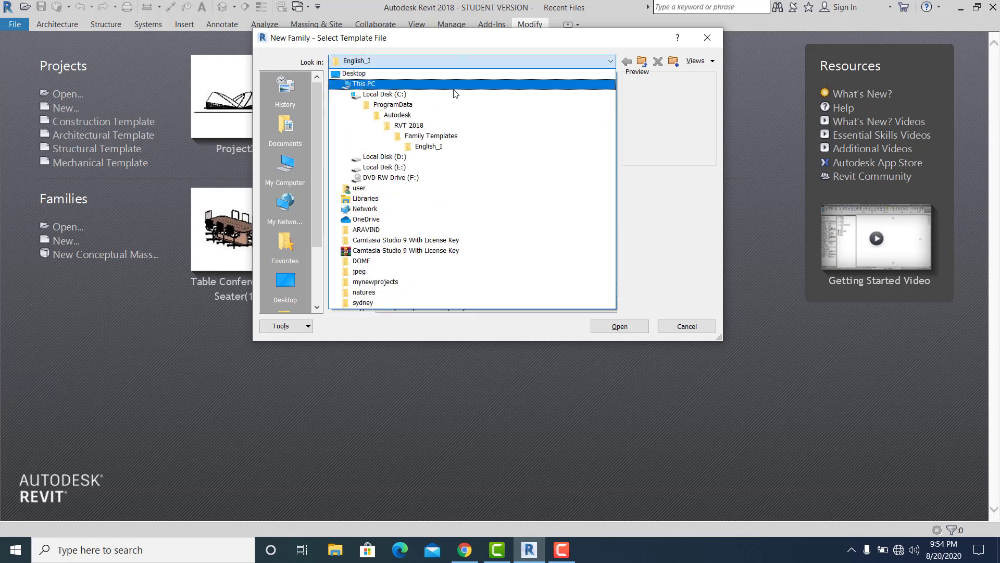
click(455, 136)
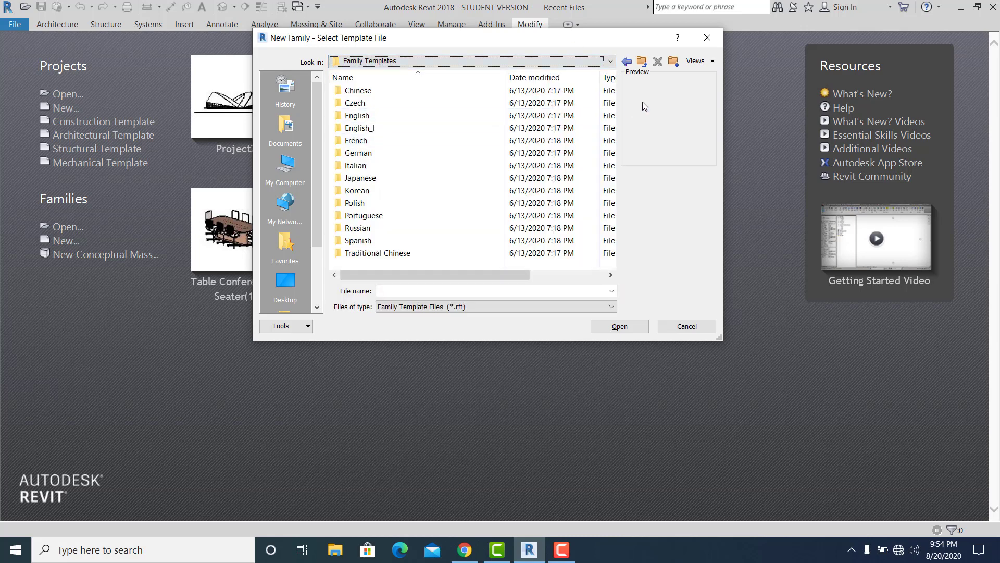
double_click(354, 117)
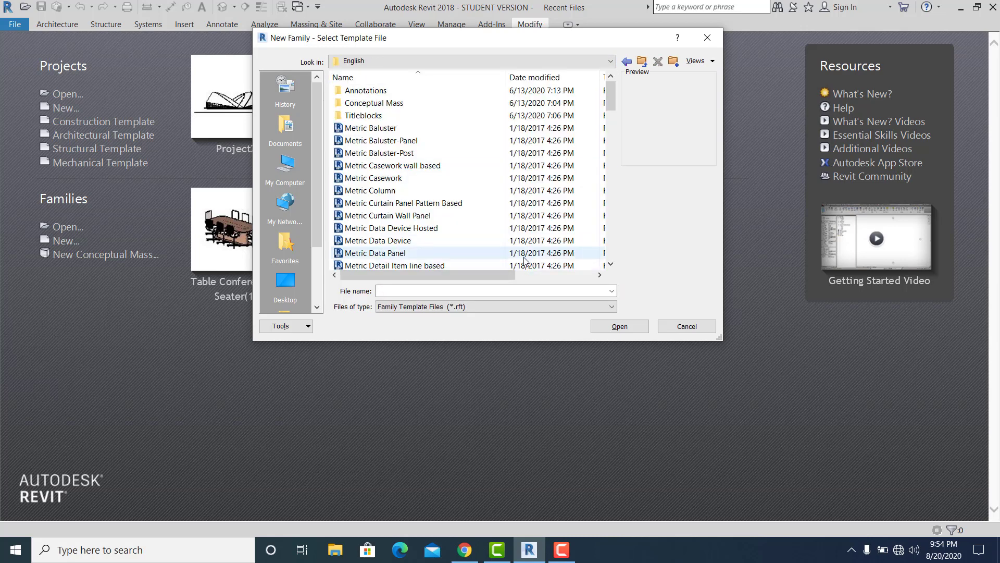
drag(606, 99, 607, 147)
click(521, 190)
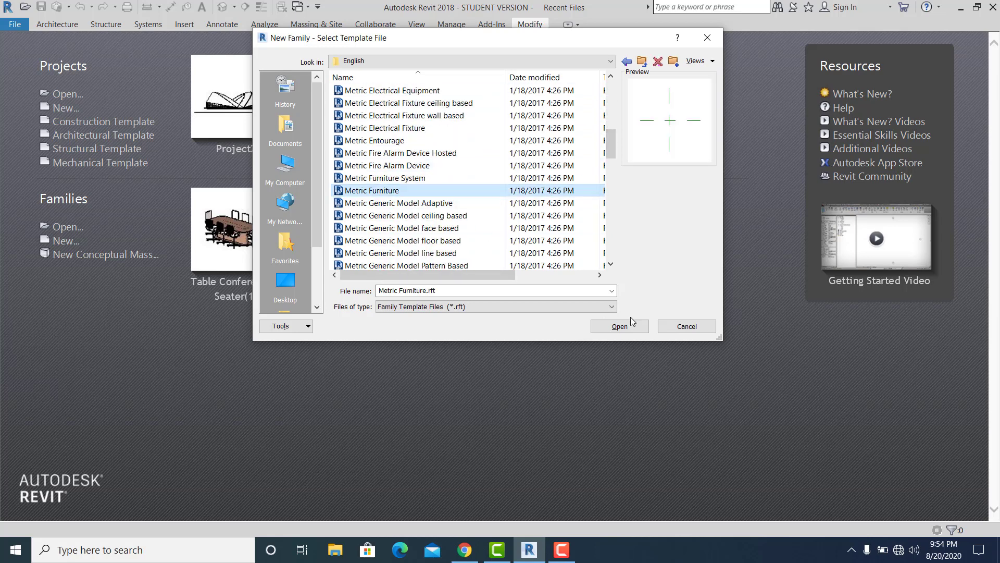
click(629, 328)
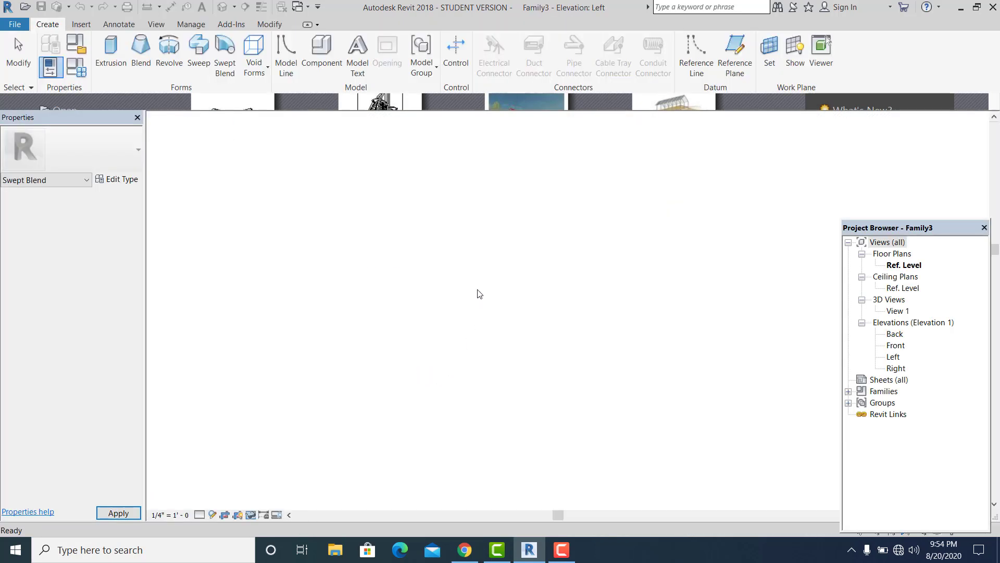
Draw a vertical reference plane about 357 mm to the left of the Center (Left/Right) plane.
scroll(446, 302, up, 2)
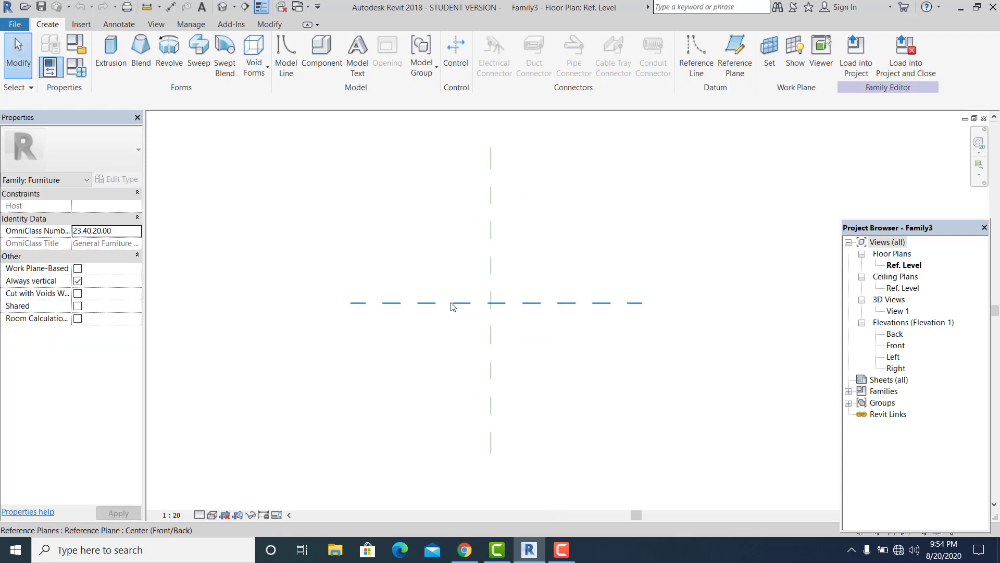
middle_drag(452, 350, 452, 346)
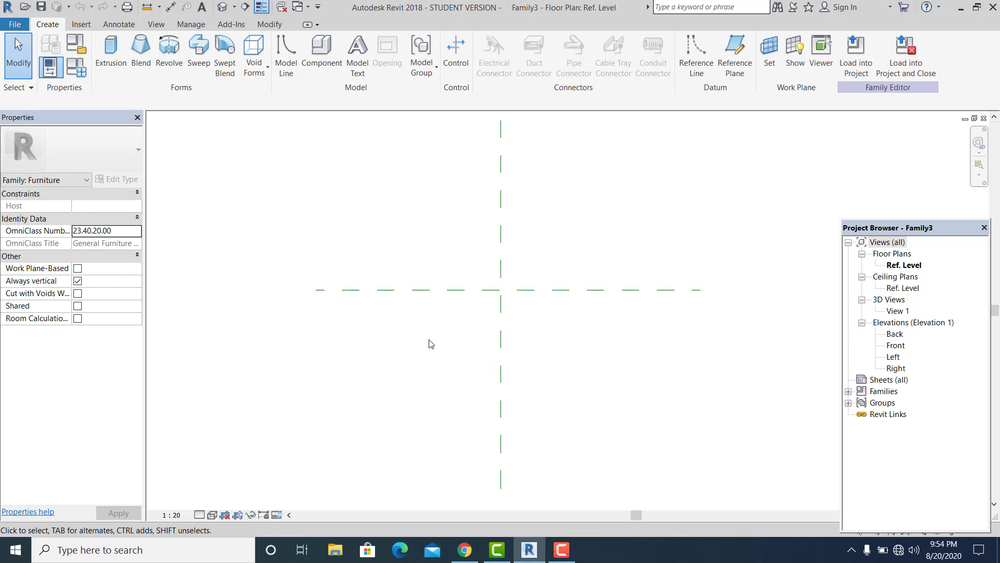
middle_drag(437, 352, 441, 357)
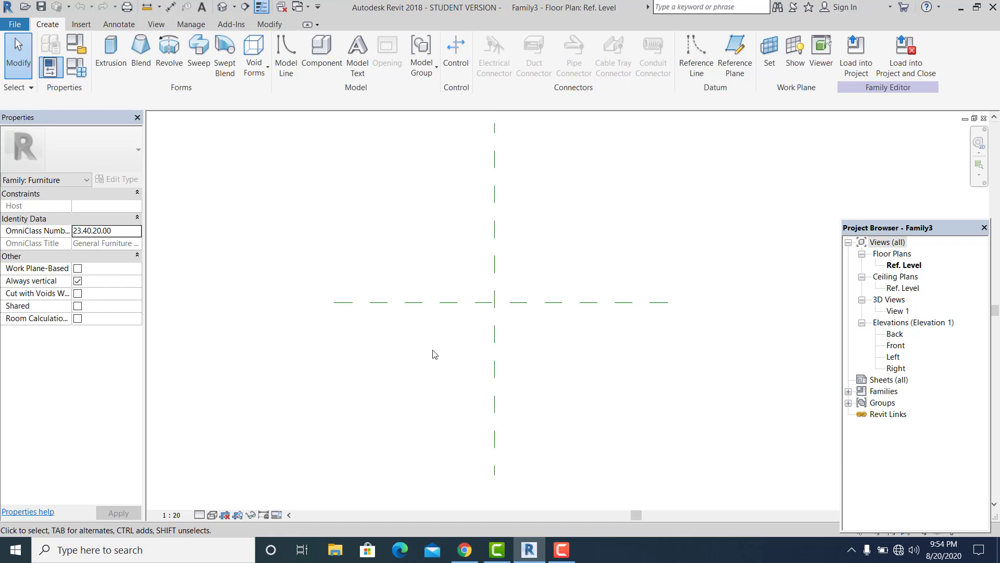
middle_drag(435, 355, 459, 366)
scroll(452, 366, up, 1)
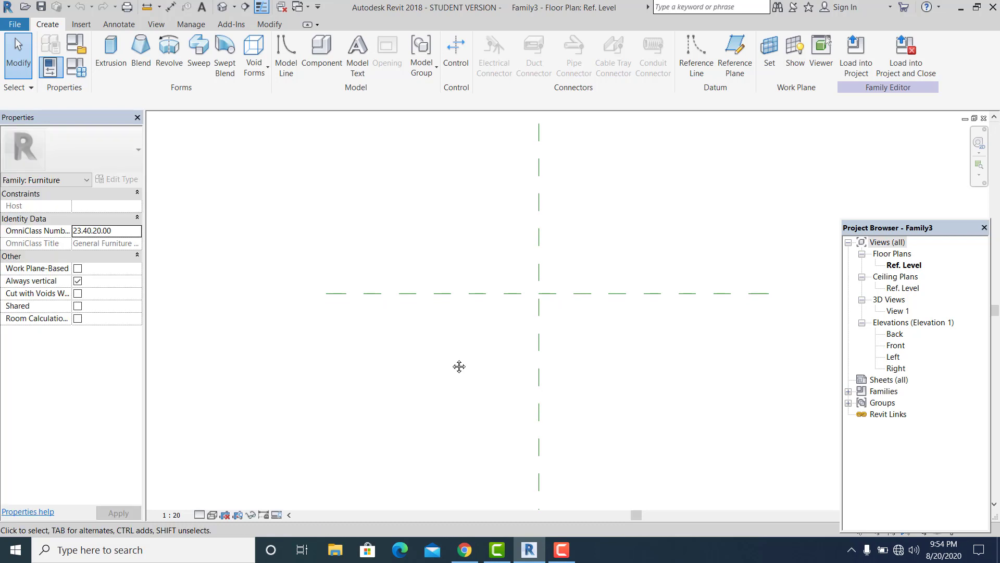
key(r)
key(p)
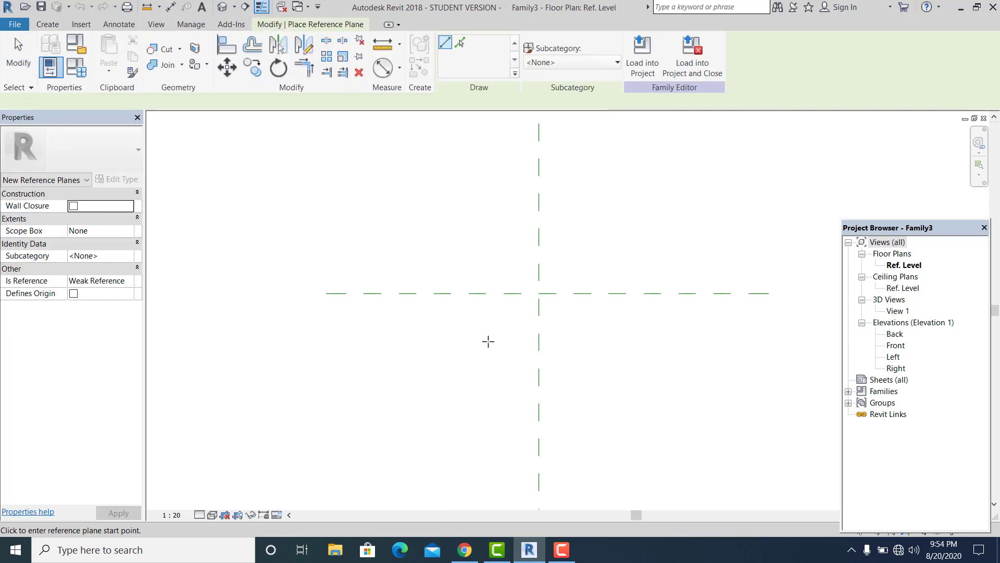
click(482, 367)
click(481, 193)
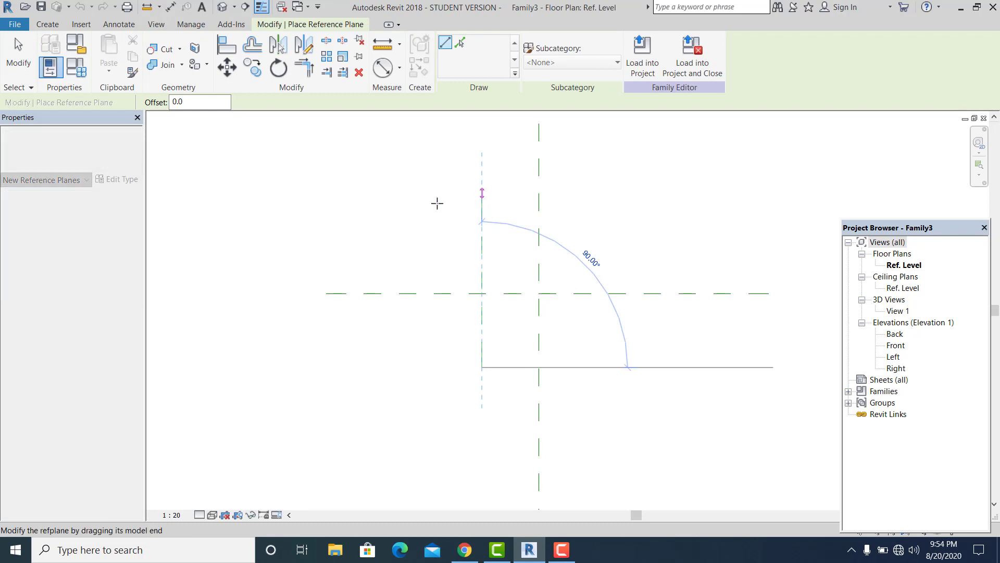
key(Escape)
Set the new vertical reference plane's distance from the Center (Left/Right) plane to 200 mm.
scroll(322, 210, up, 1)
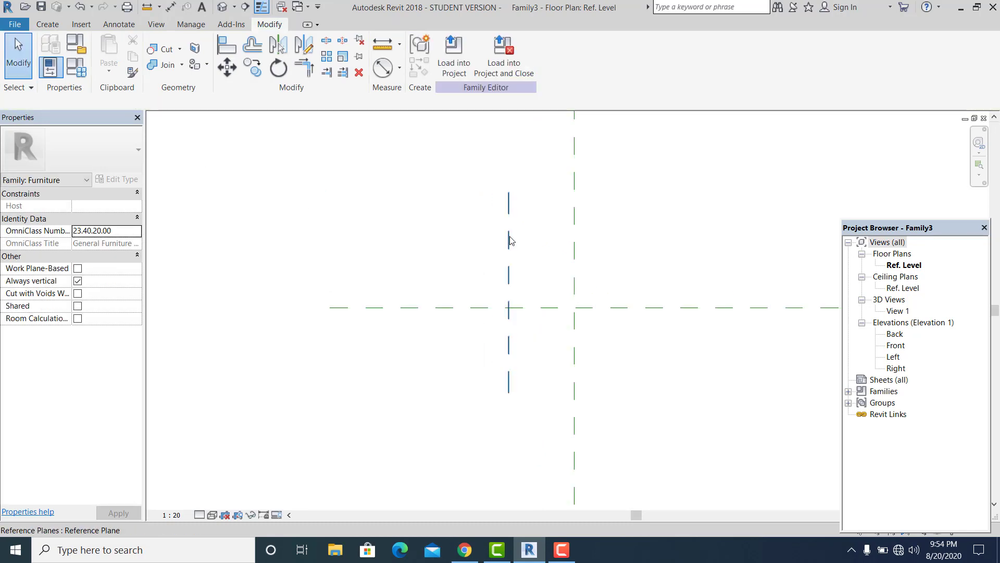
click(508, 239)
click(532, 347)
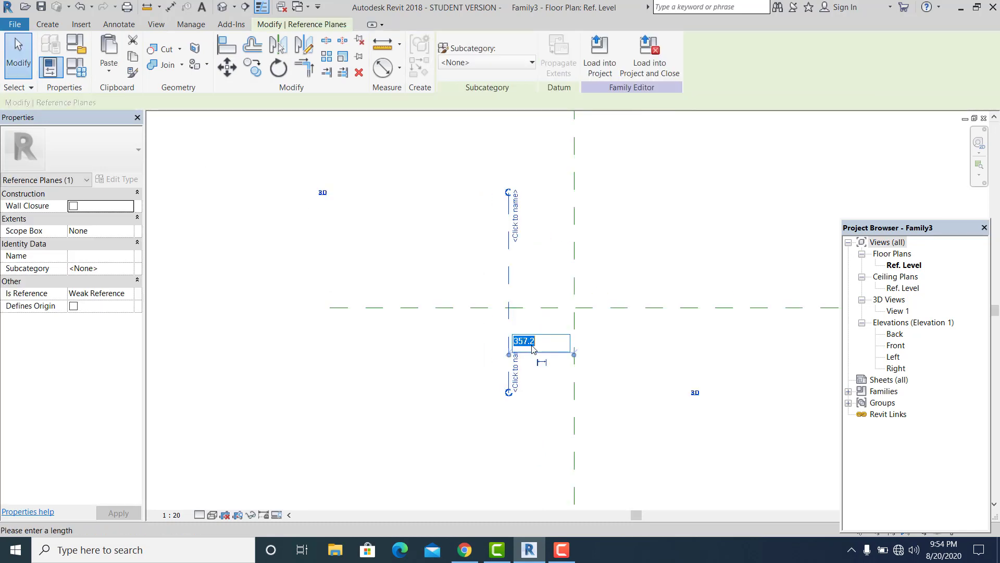
key(Return)
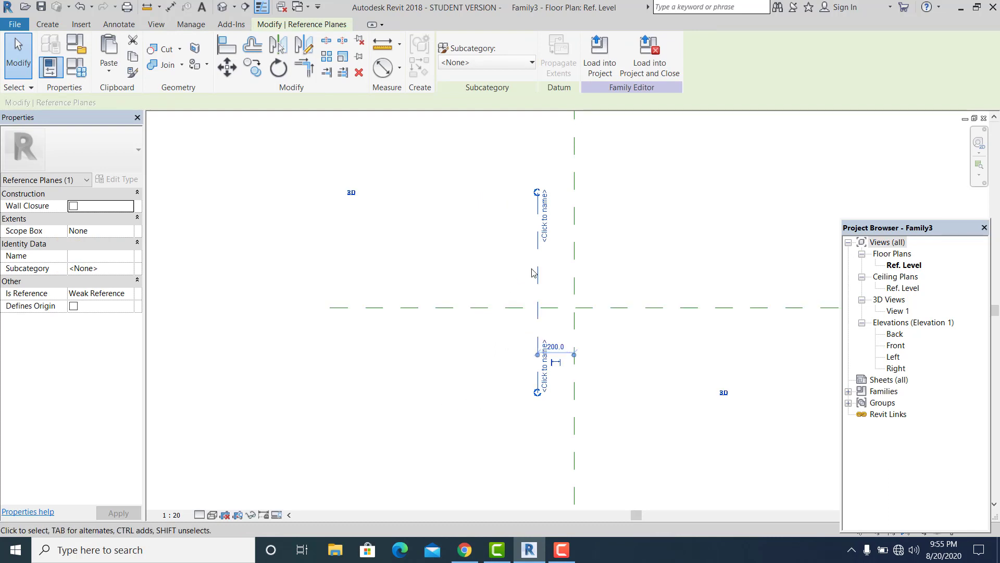
Mirror the left vertical reference plane about the Center (Left/Right) plane, keeping the original.
key(m)
key(m)
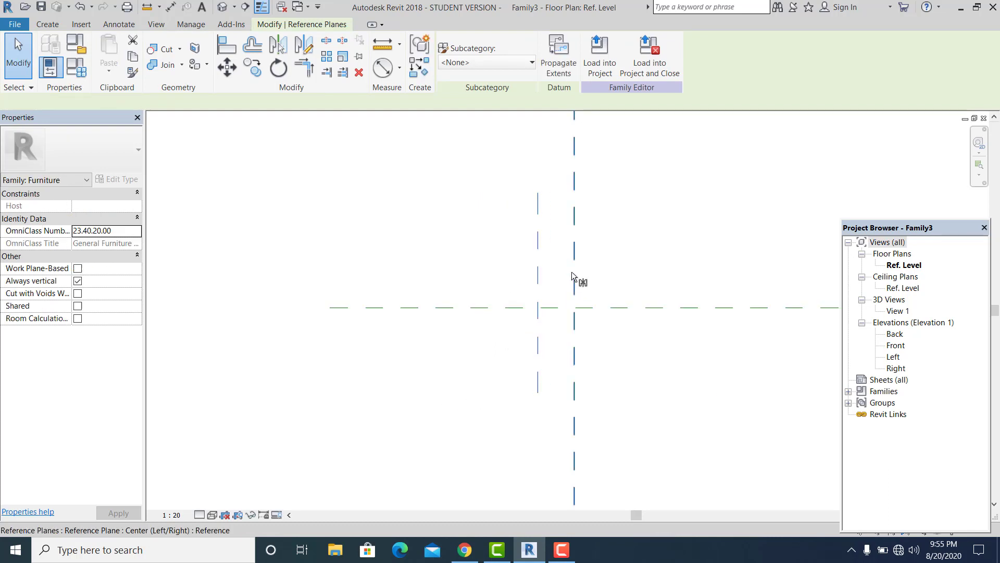
click(572, 271)
click(687, 254)
Place a continuous aligned dimension across the left, centre and right vertical reference planes, above their upper ends.
scroll(626, 292, up, 1)
middle_drag(626, 293, 609, 271)
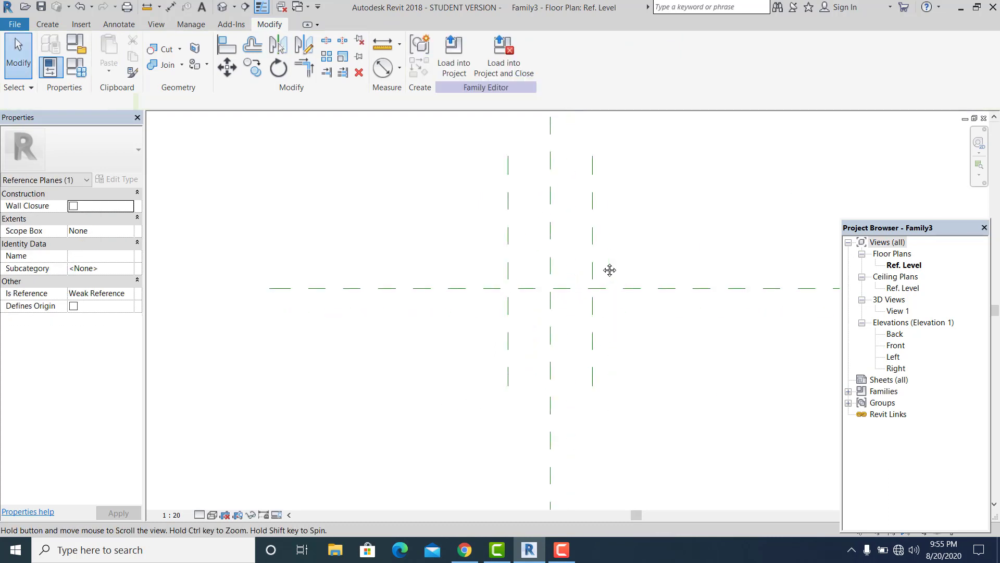
scroll(523, 312, up, 1)
key(d)
key(i)
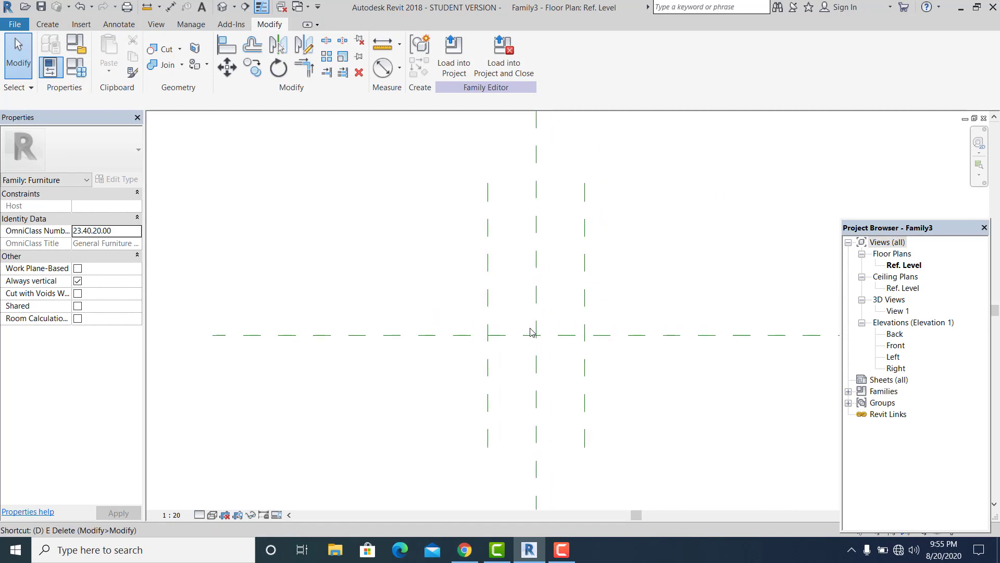
click(488, 269)
click(536, 248)
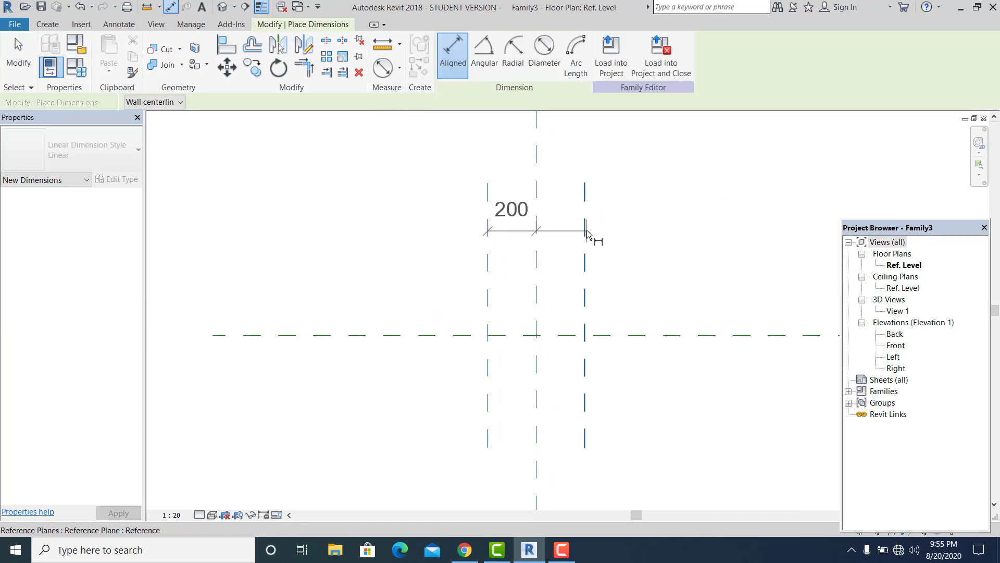
click(584, 227)
click(640, 152)
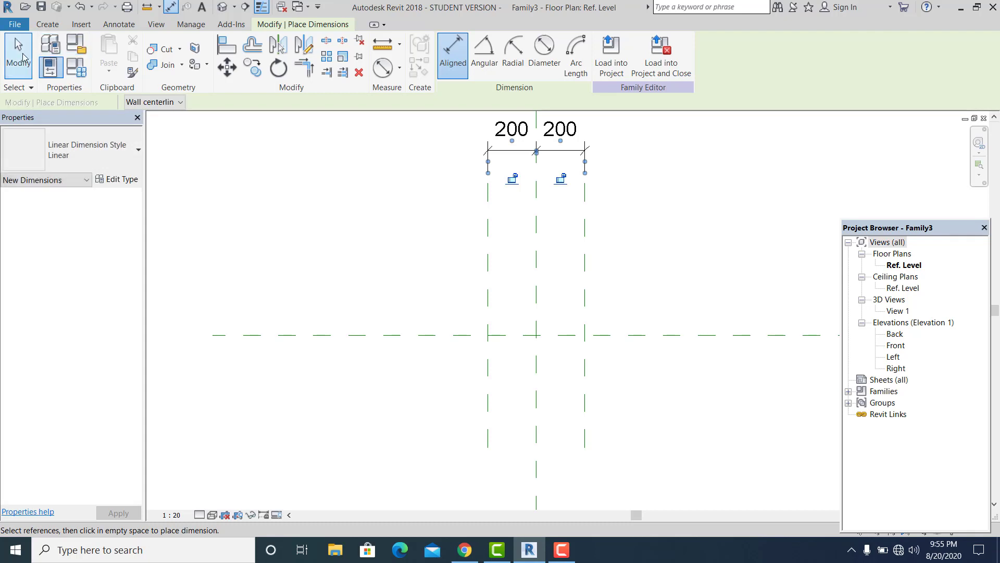
Apply the equality constraint to the dimension across the three vertical reference planes and finish dimensioning.
middle_drag(427, 371, 423, 436)
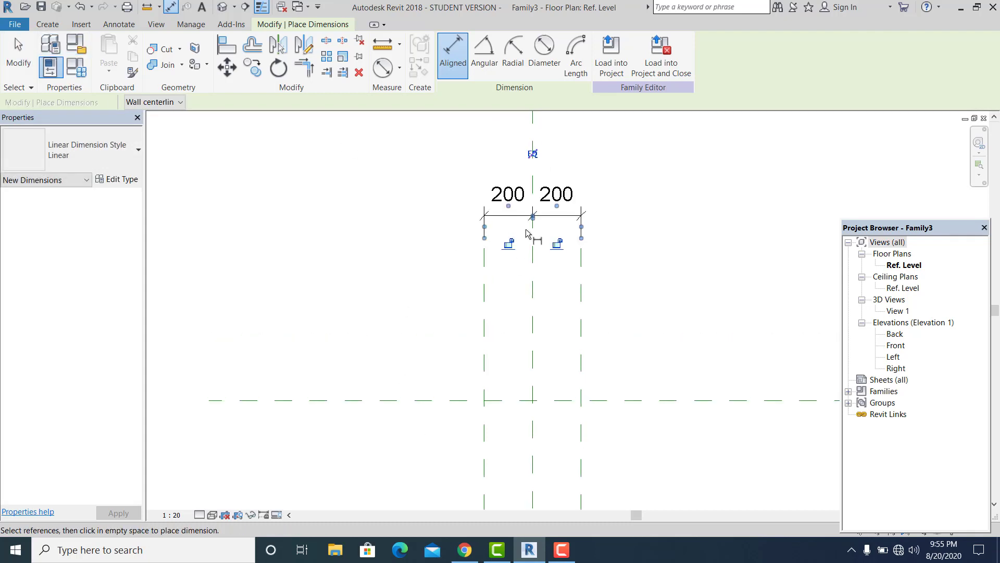
click(532, 151)
click(14, 74)
Draw a horizontal reference plane about 259 mm above the Center (Front/Back) plane, crossing the three vertical planes.
middle_drag(495, 281, 475, 249)
scroll(479, 371, down, 1)
middle_drag(479, 371, 493, 344)
key(r)
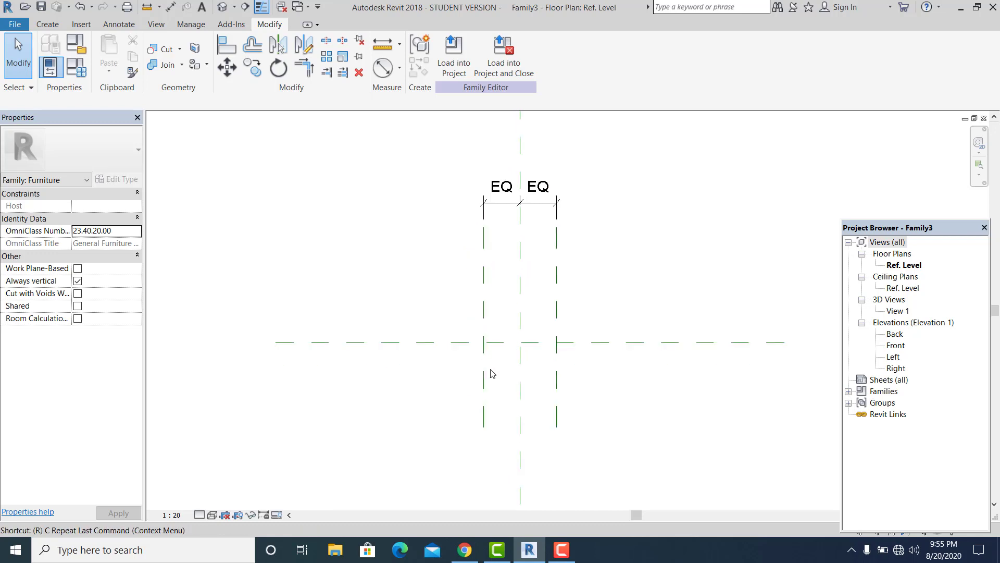
key(p)
click(453, 295)
click(622, 295)
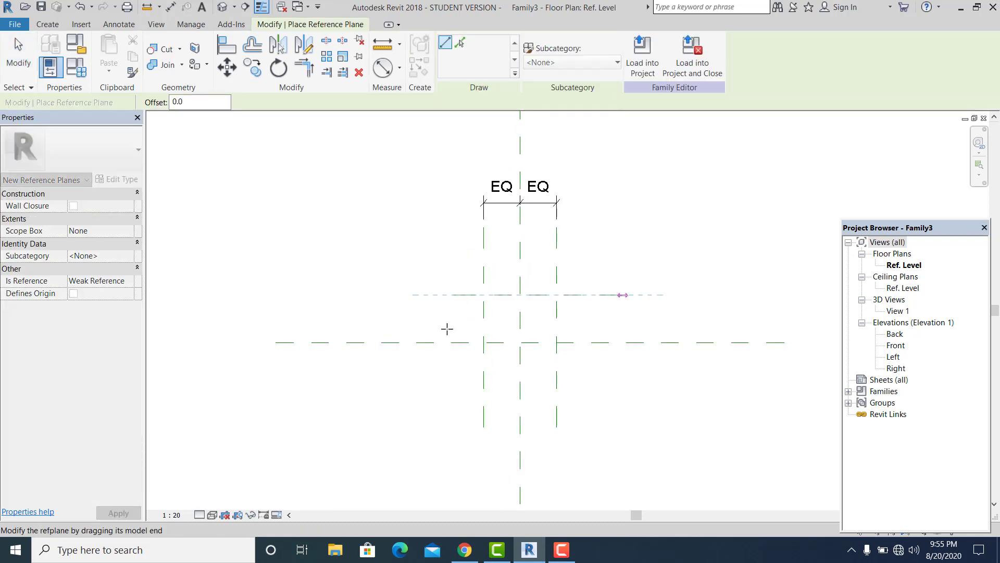
key(Escape)
key(Escape)
scroll(453, 301, up, 2)
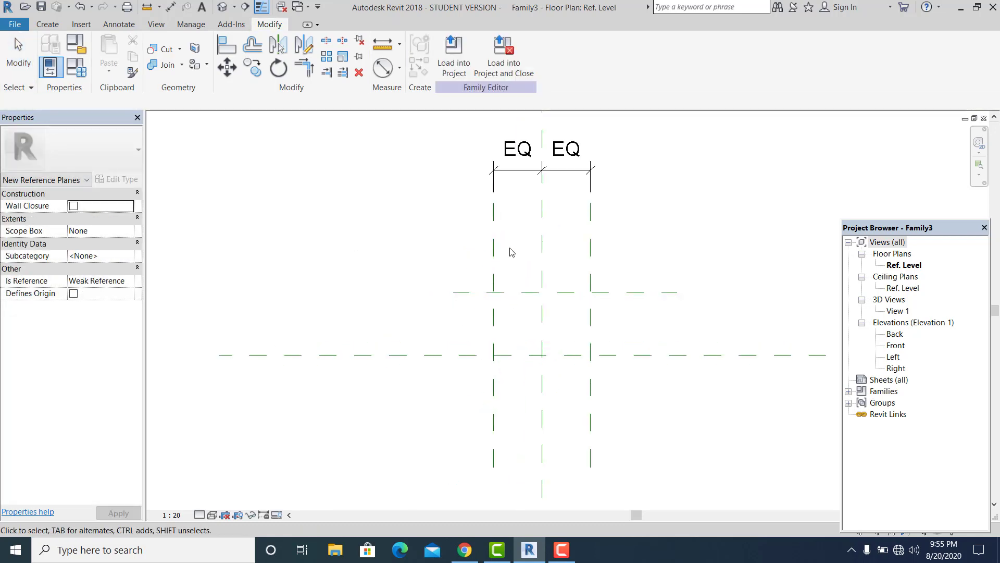
key(Escape)
Set the upper horizontal reference plane's distance from the Center (Front/Back) plane to 250 mm.
scroll(503, 350, up, 1)
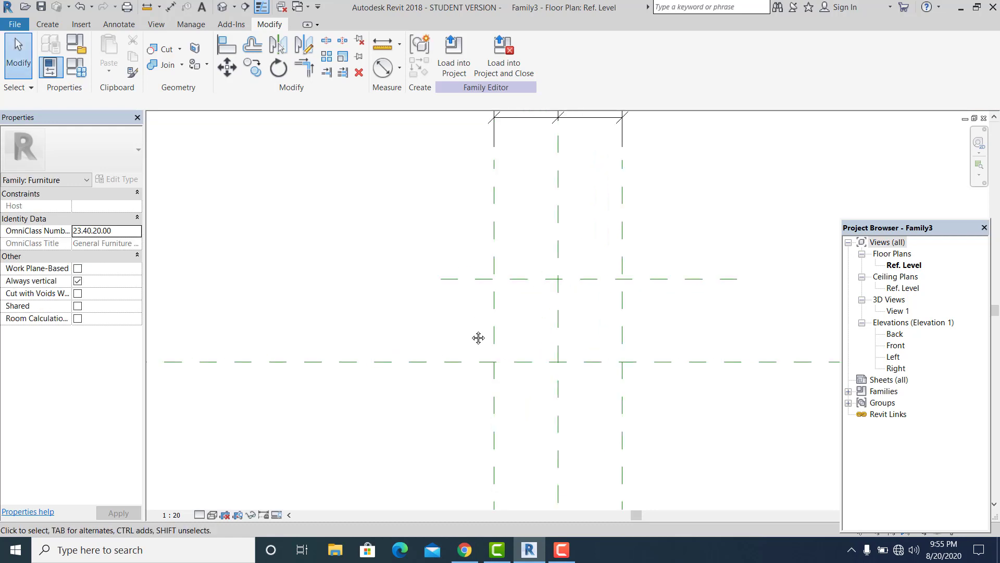
mouse_move(468, 320)
middle_down()
mouse_move(467, 307)
mouse_move(455, 317)
middle_up()
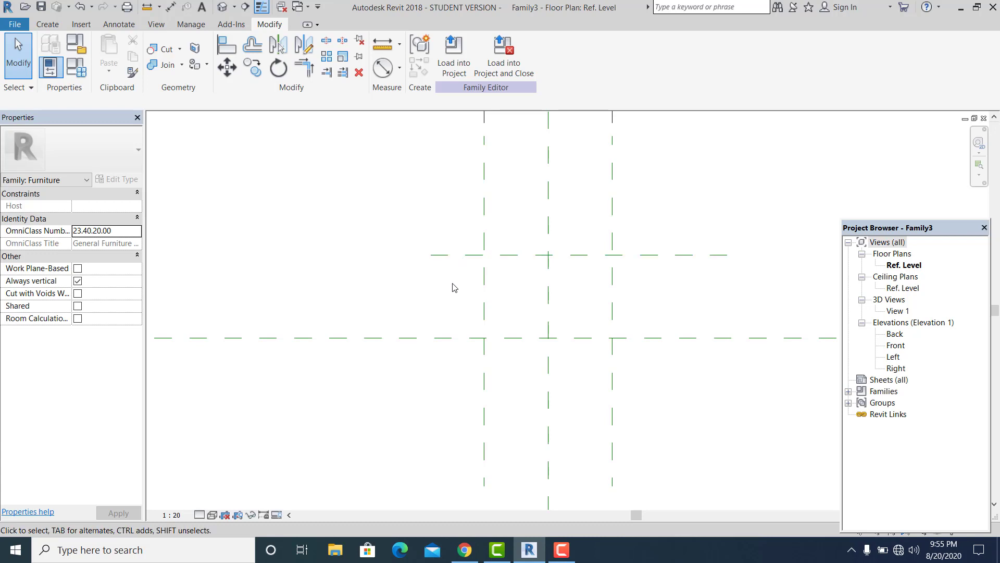
scroll(499, 304, down, 1)
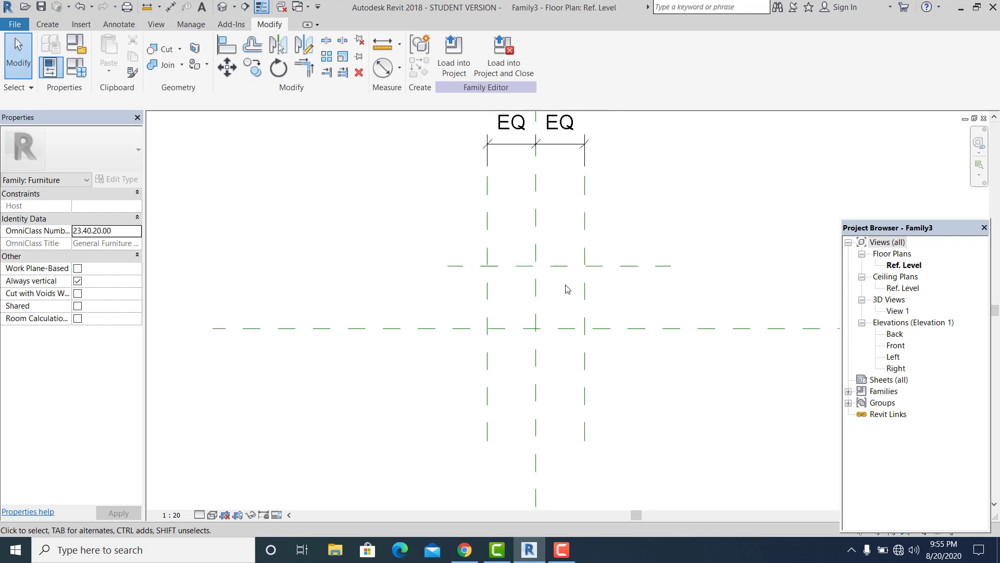
click(479, 267)
scroll(490, 337, up, 1)
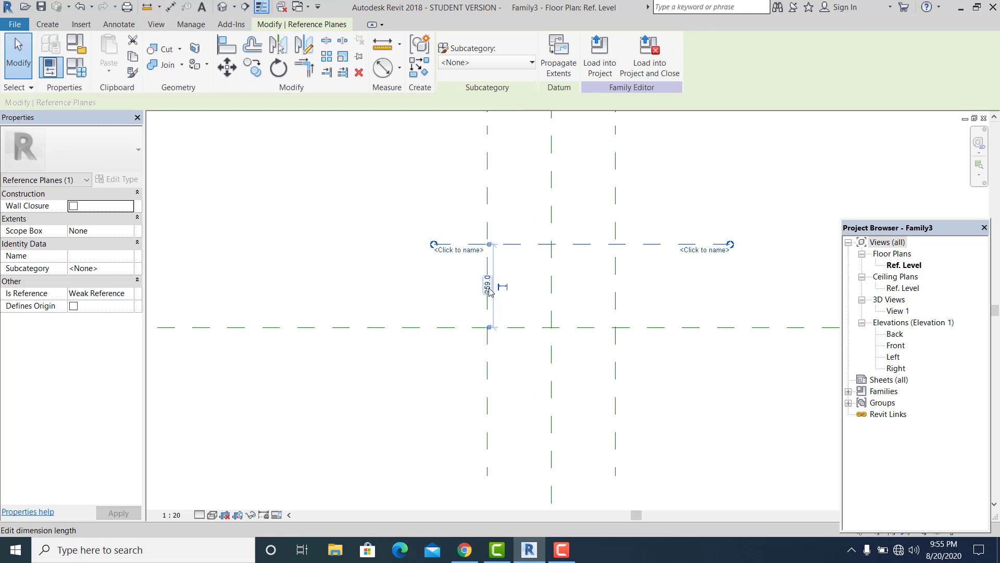
click(488, 288)
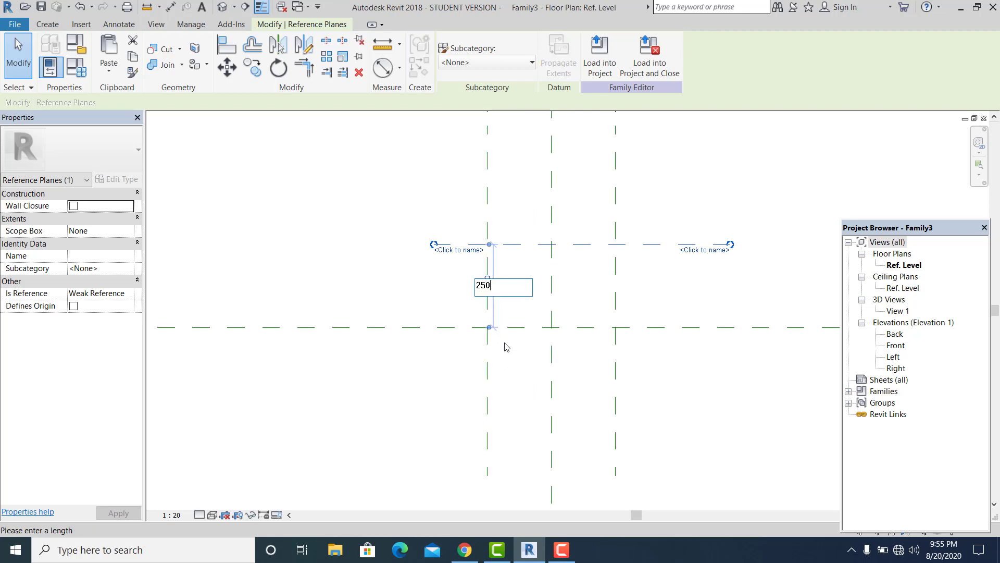
click(410, 364)
click(410, 365)
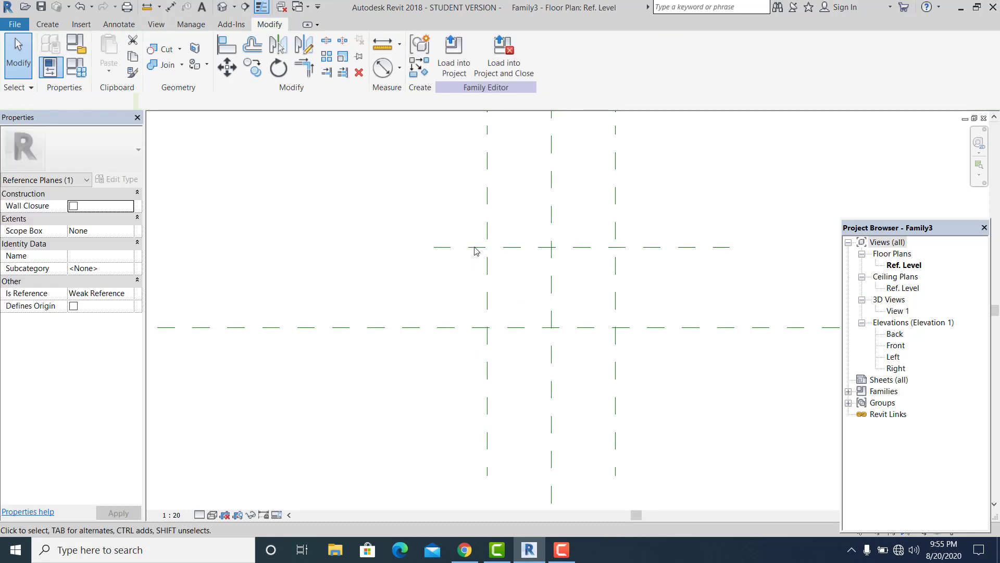
Mirror the upper horizontal reference plane about the Center (Front/Back) plane, keeping the original.
click(475, 247)
middle_drag(466, 345, 476, 356)
key(m)
key(m)
click(456, 339)
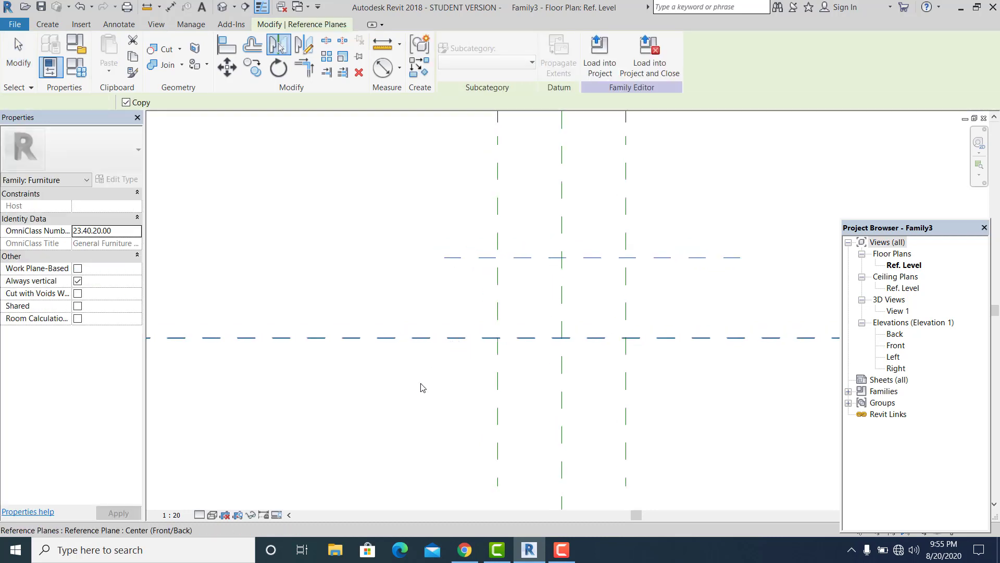
click(366, 388)
Place a continuous aligned dimension across the lower, centre and upper horizontal reference planes, beyond their left ends.
scroll(401, 364, down, 2)
middle_drag(400, 365, 455, 389)
scroll(475, 284, up, 1)
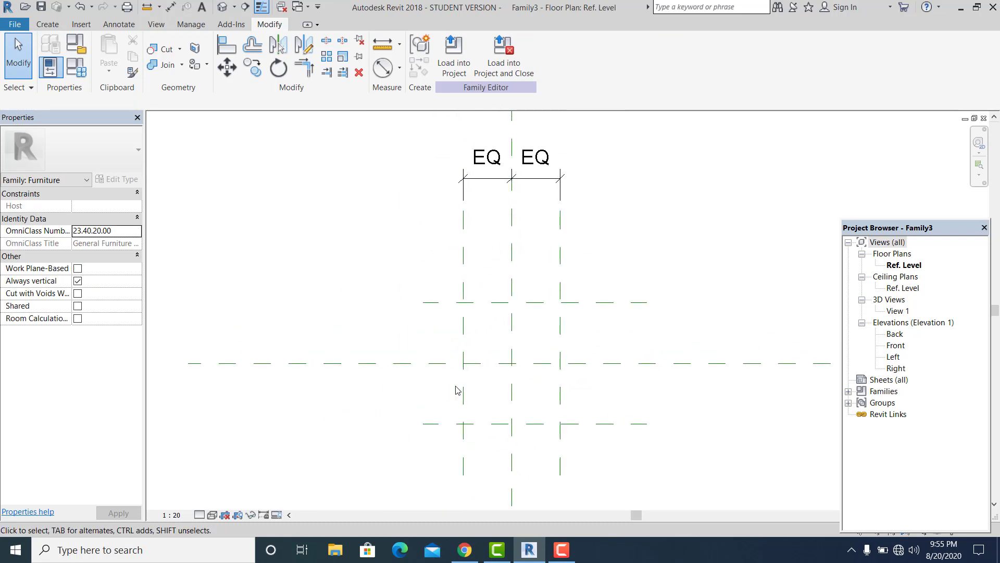
key(d)
key(i)
click(442, 423)
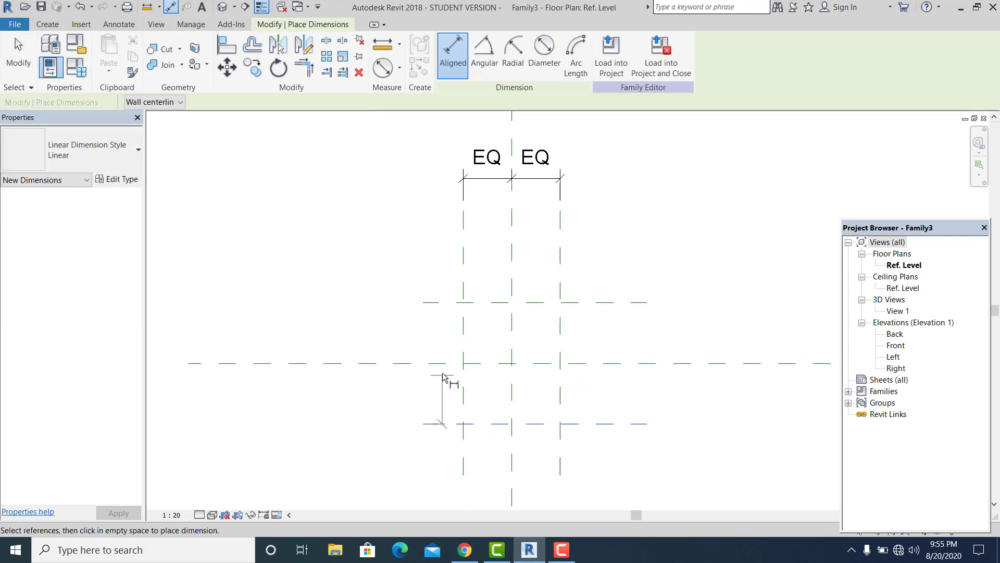
click(442, 364)
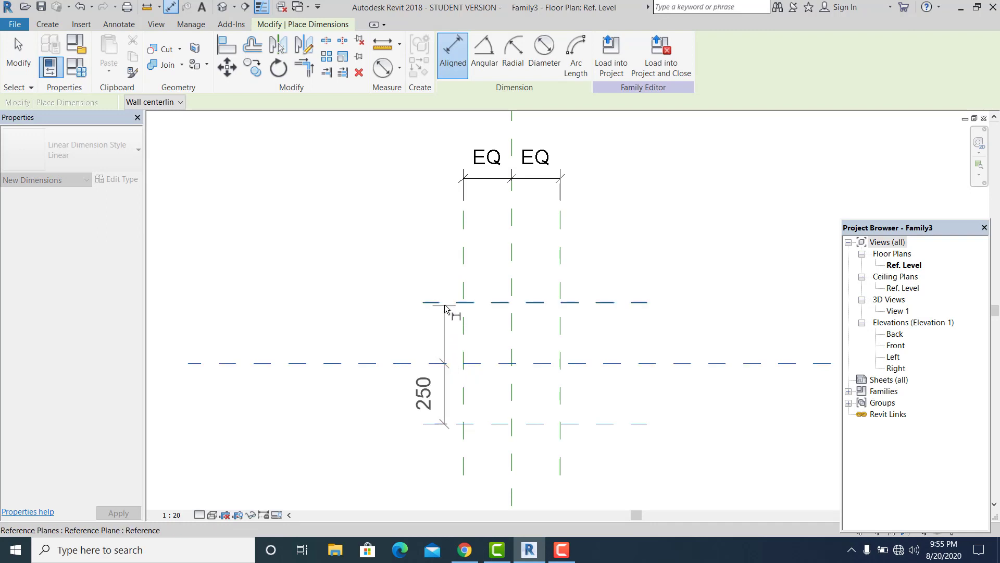
click(406, 305)
click(379, 308)
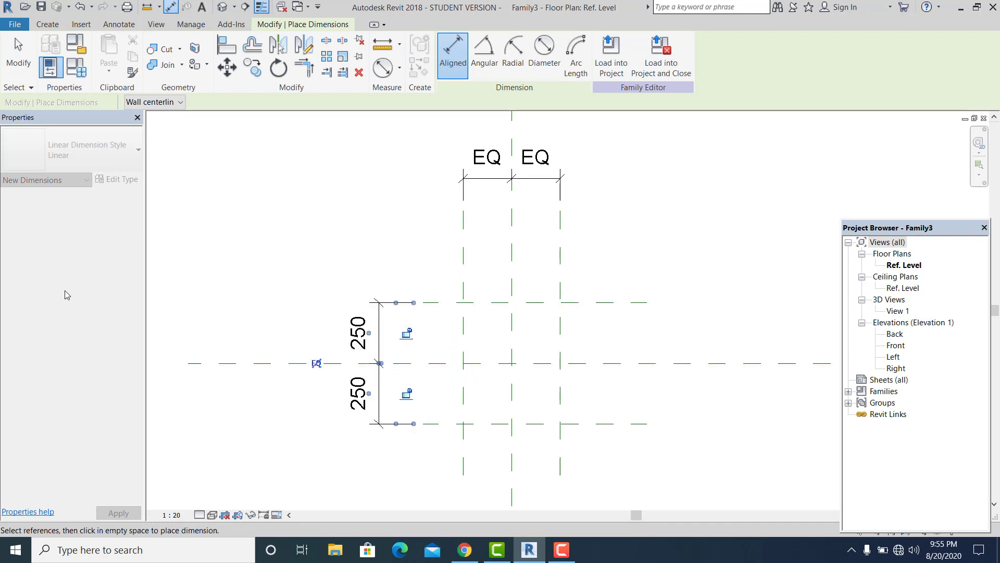
Apply the equality constraint to the continuous dimension across the three horizontal reference planes.
click(316, 363)
key(Escape)
key(Escape)
scroll(621, 271, down, 2)
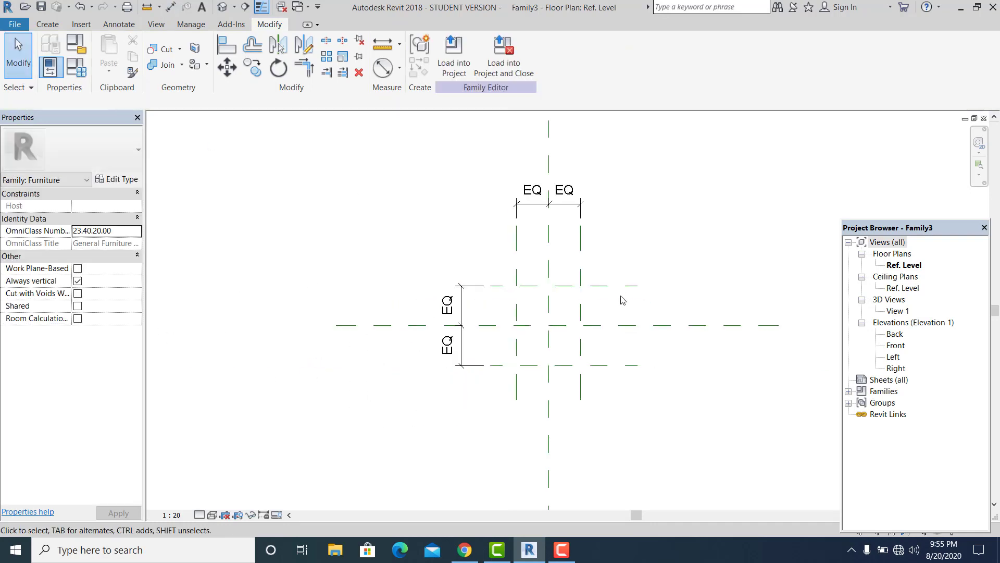
middle_drag(621, 296, 605, 297)
scroll(575, 311, up, 2)
scroll(555, 350, down, 1)
middle_drag(564, 368, 571, 379)
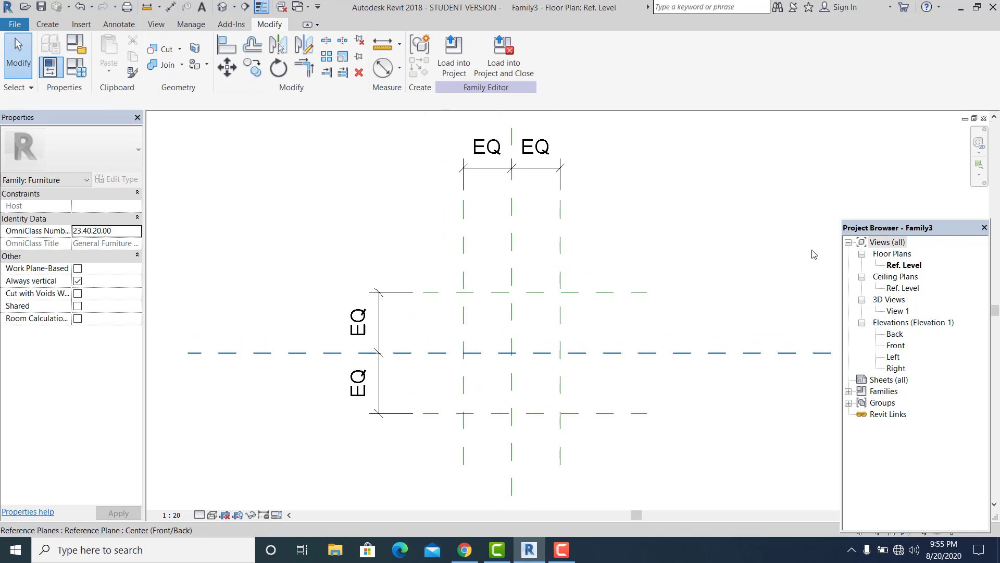
middle_drag(644, 297, 642, 265)
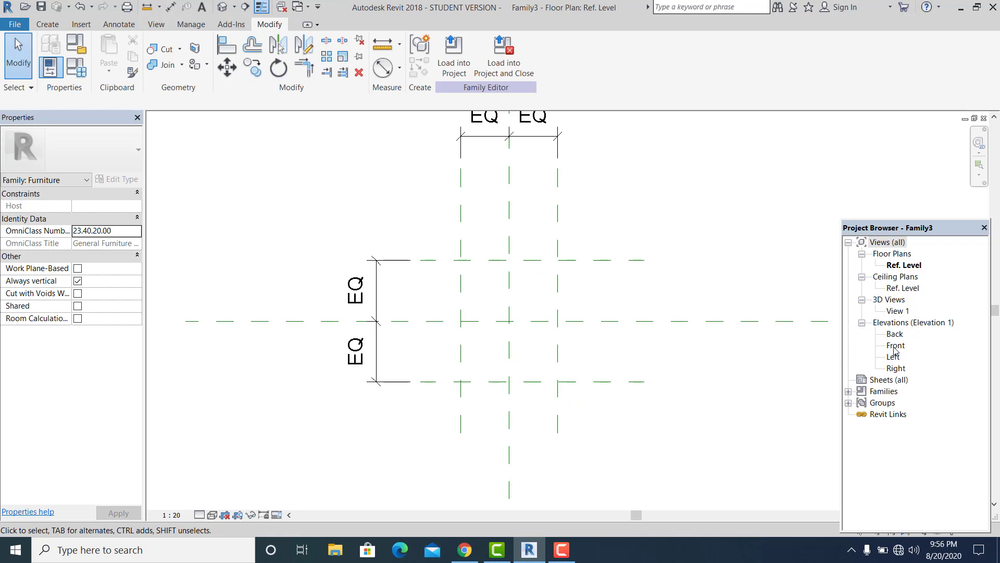
Open the Right elevation view.
click(895, 368)
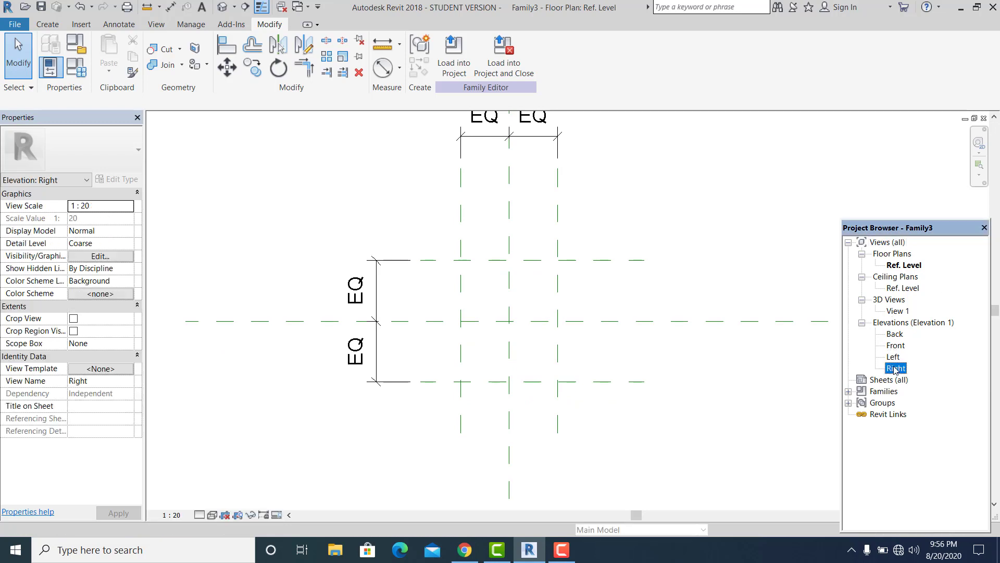
double_click(897, 369)
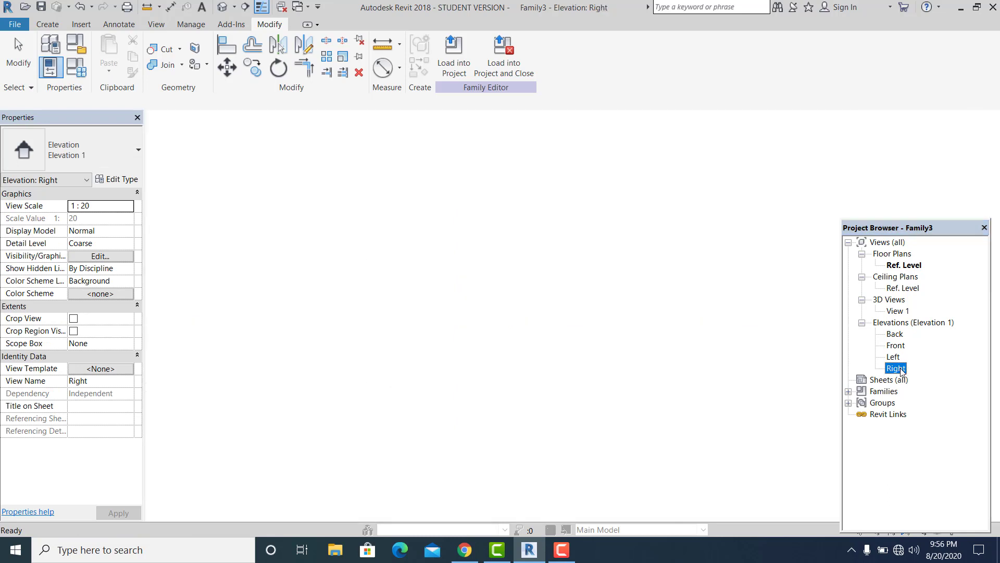
scroll(578, 390, up, 1)
middle_drag(578, 390, 552, 380)
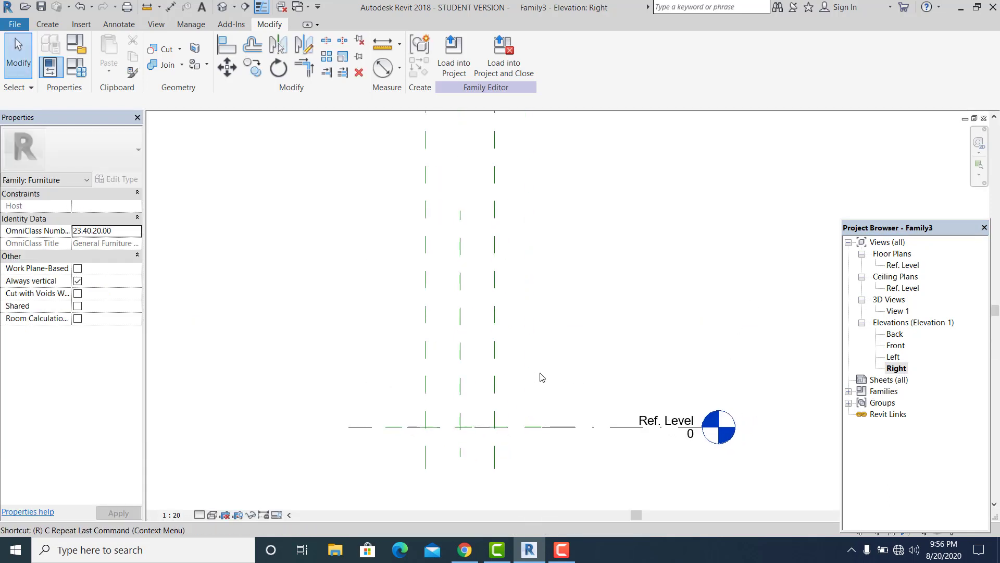
Draw a horizontal reference plane about 810 mm above Ref. Level, crossing the three vertical planes.
key(r)
key(p)
click(391, 315)
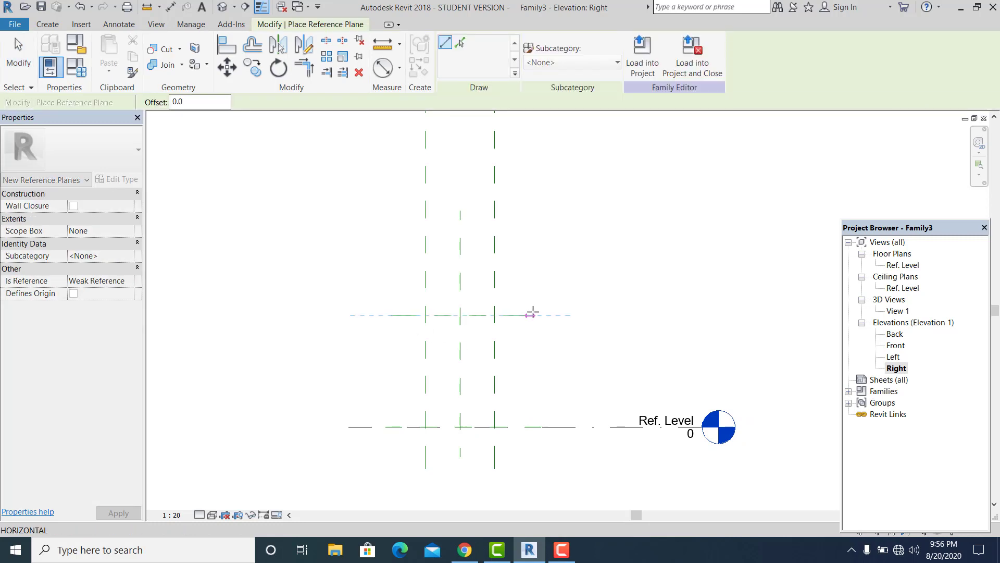
click(533, 315)
key(Escape)
key(Escape)
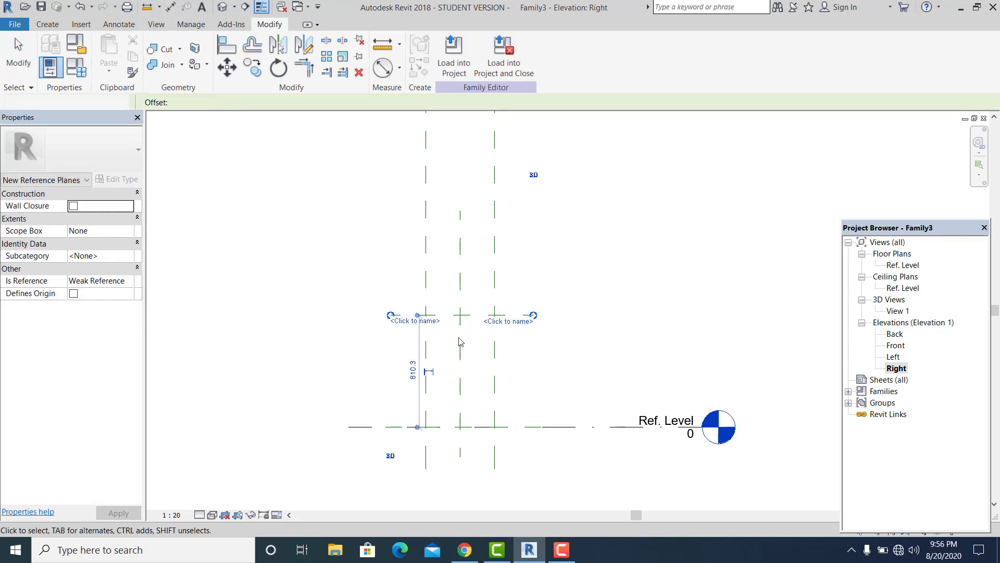
Set the new horizontal reference plane's height above Ref. Level to 1000 mm.
click(421, 315)
scroll(417, 346, up, 1)
click(416, 379)
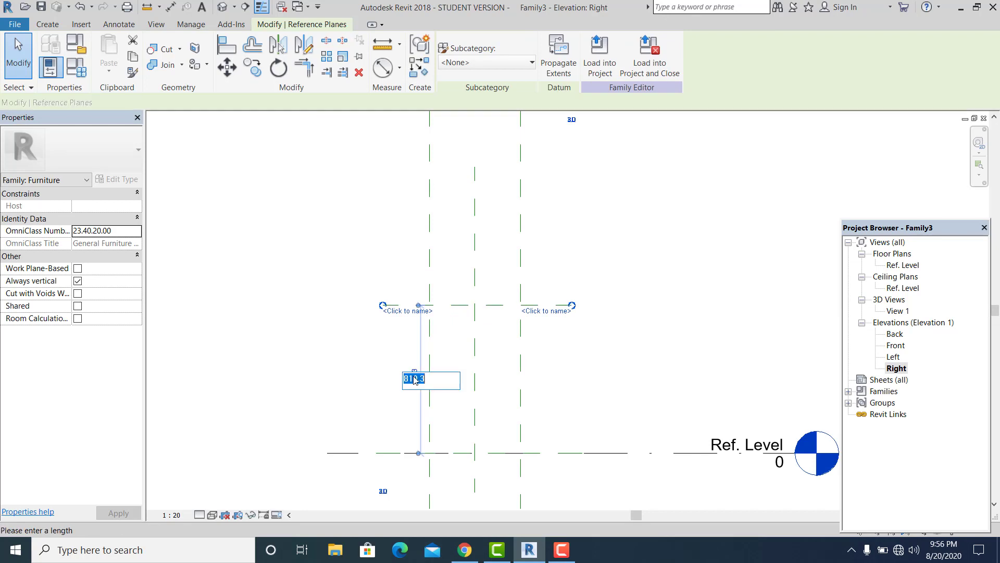
text(1M)
key(Return)
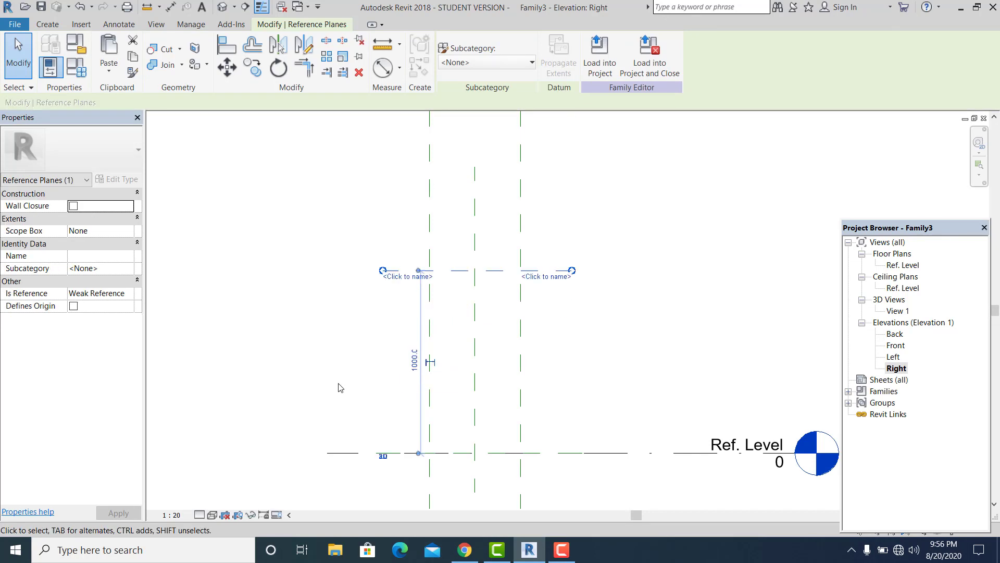
key(Escape)
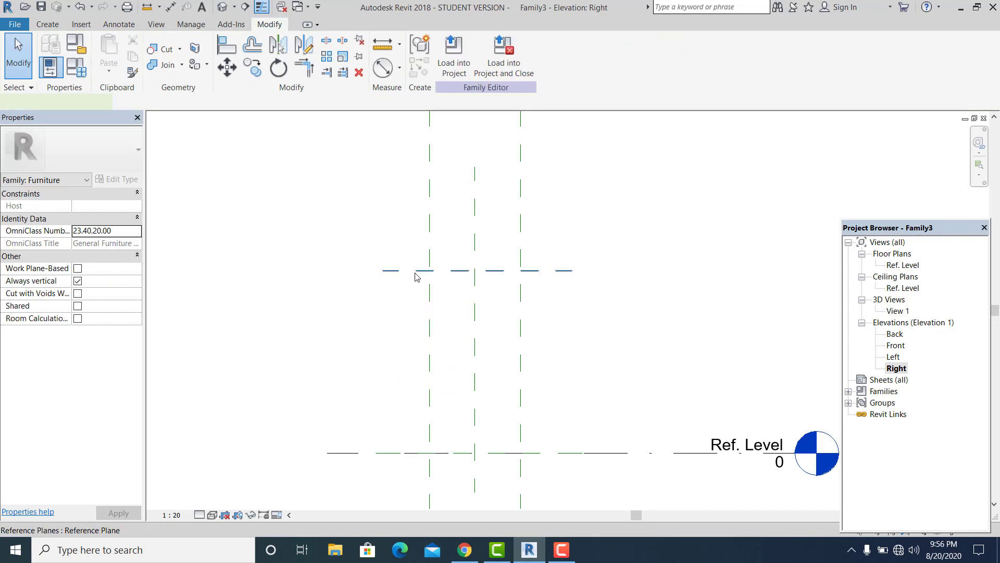
Copy the horizontal reference plane downward and set the copy's distance below the original to 500 mm.
click(420, 271)
ctrl+drag(455, 339, 455, 343)
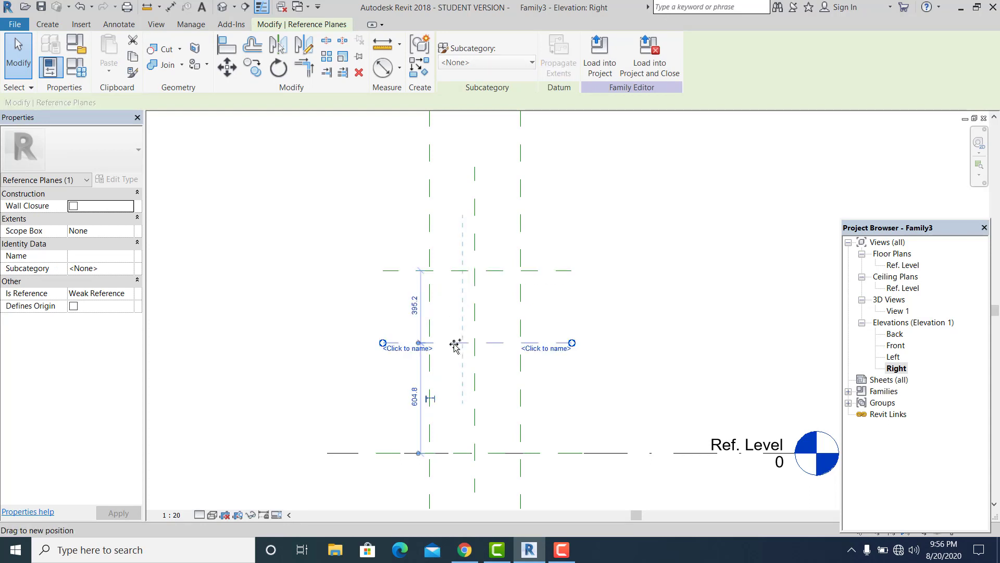
scroll(421, 326, up, 1)
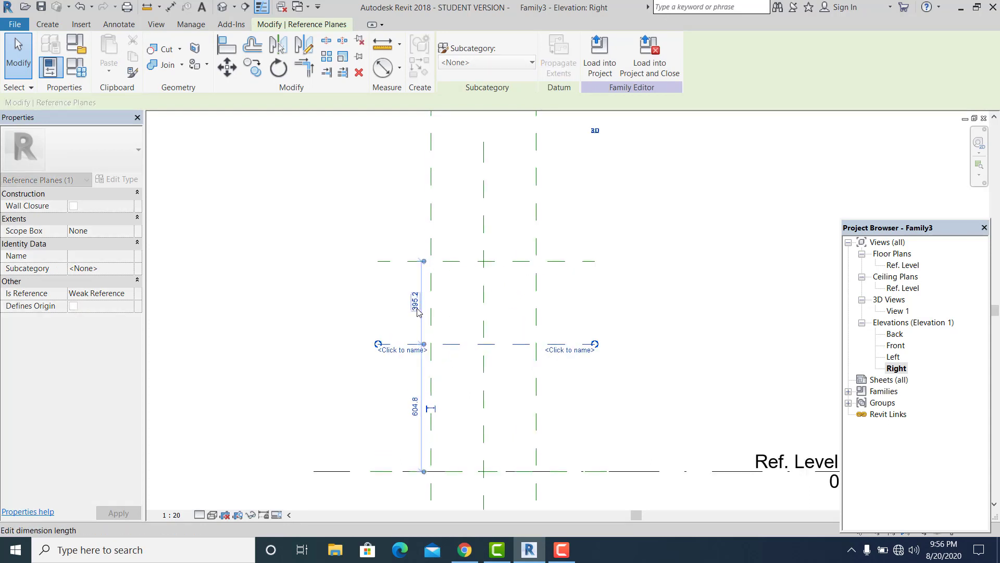
click(416, 307)
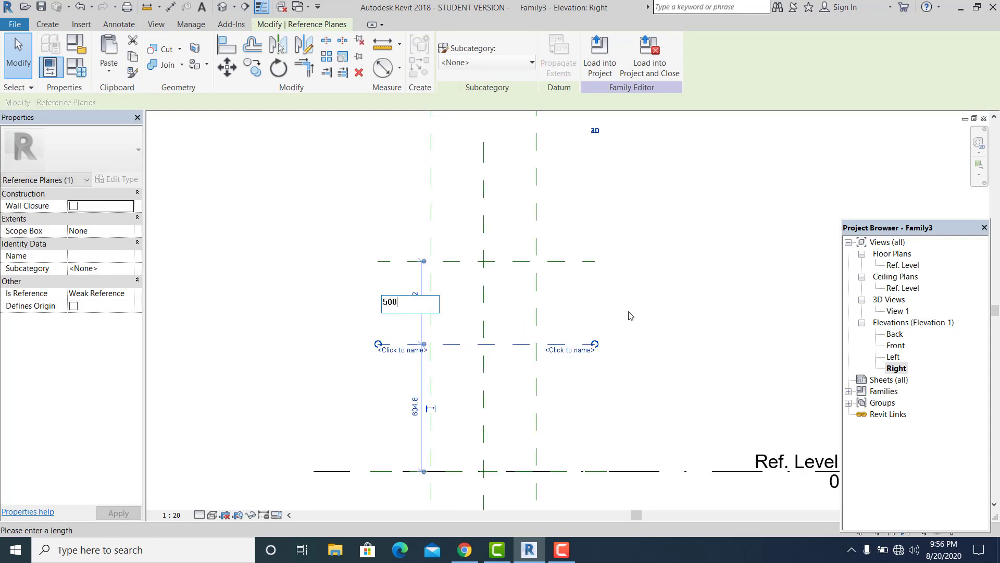
key(Return)
click(692, 320)
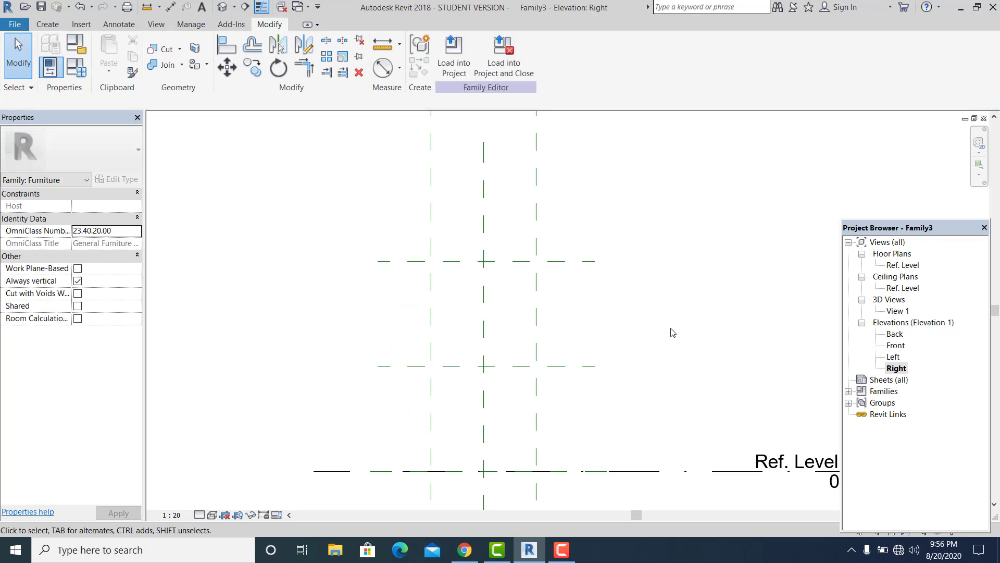
Place a continuous aligned dimension across Ref. Level and the two horizontal reference planes, and make its segments equal.
scroll(670, 330, down, 2)
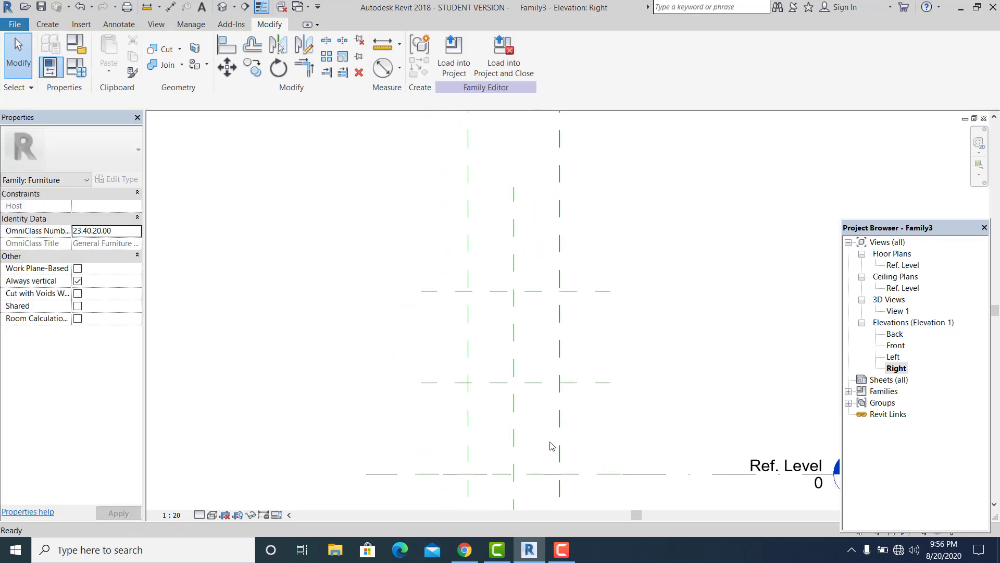
key(d)
key(i)
click(431, 474)
click(442, 382)
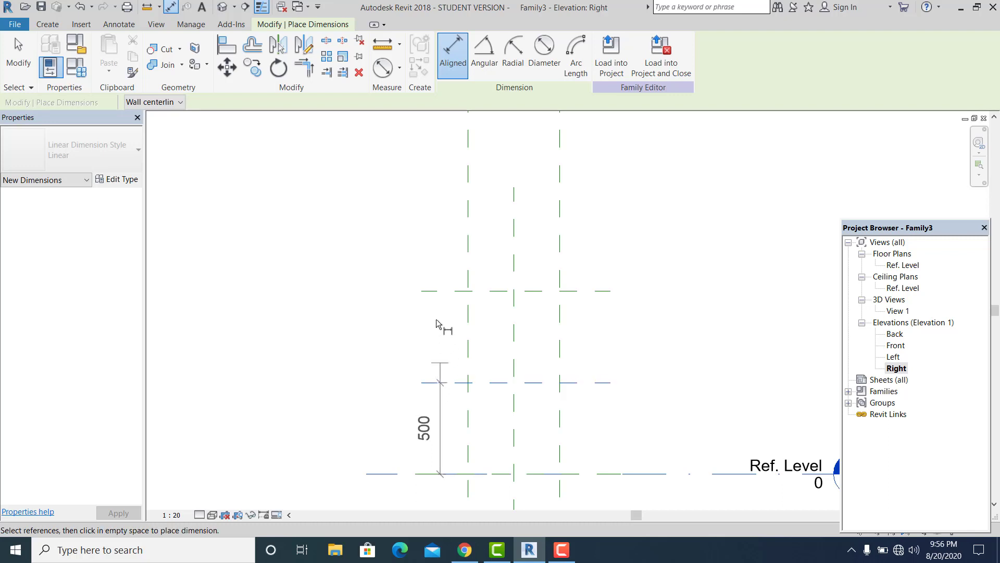
click(440, 291)
click(373, 382)
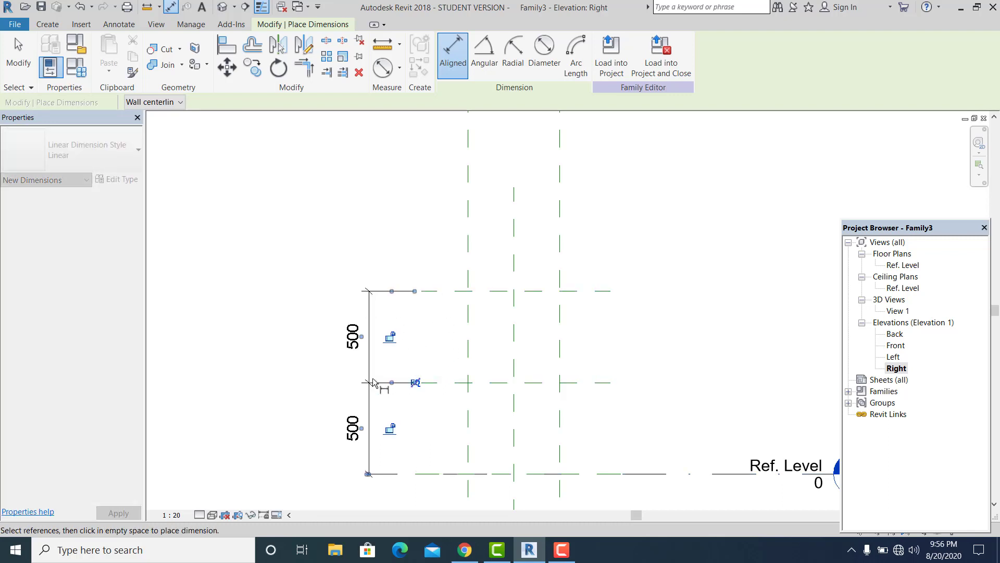
click(415, 382)
key(Escape)
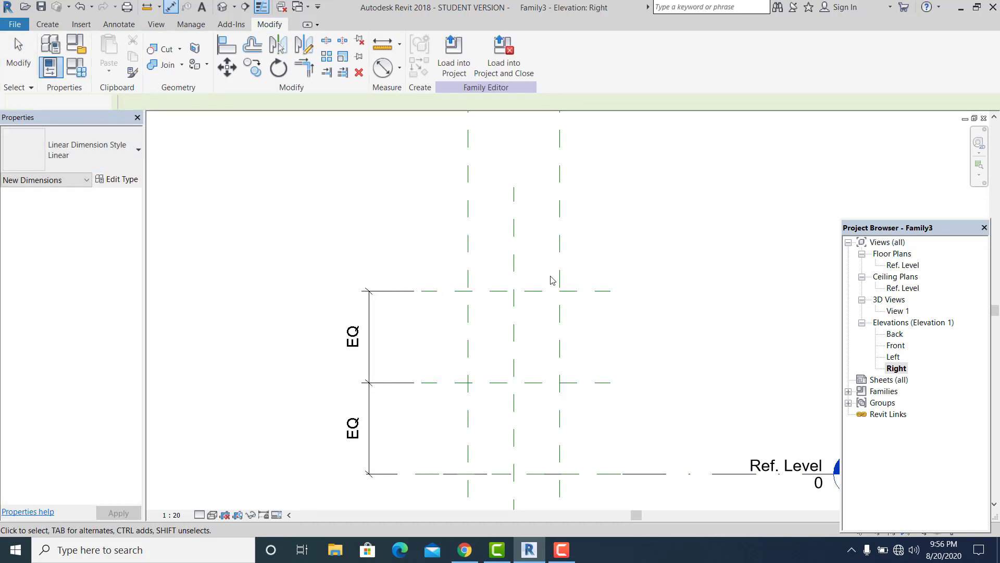
scroll(615, 336, down, 1)
middle_drag(629, 298, 623, 234)
scroll(576, 295, up, 1)
scroll(576, 295, up, 1)
middle_drag(576, 295, 533, 315)
scroll(540, 337, up, 1)
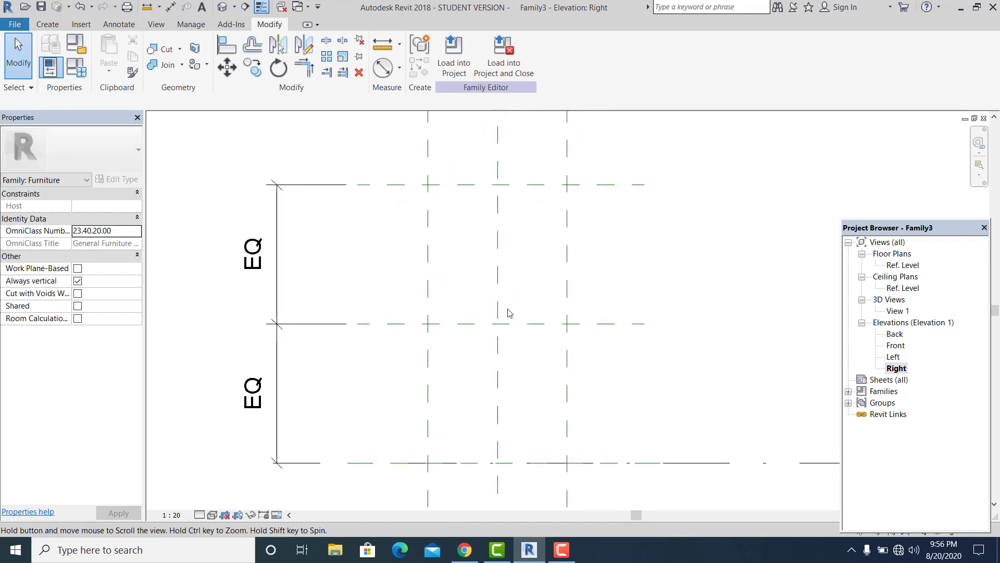
Start a solid Swept Blend in the Right elevation and choose to sketch its path.
click(48, 25)
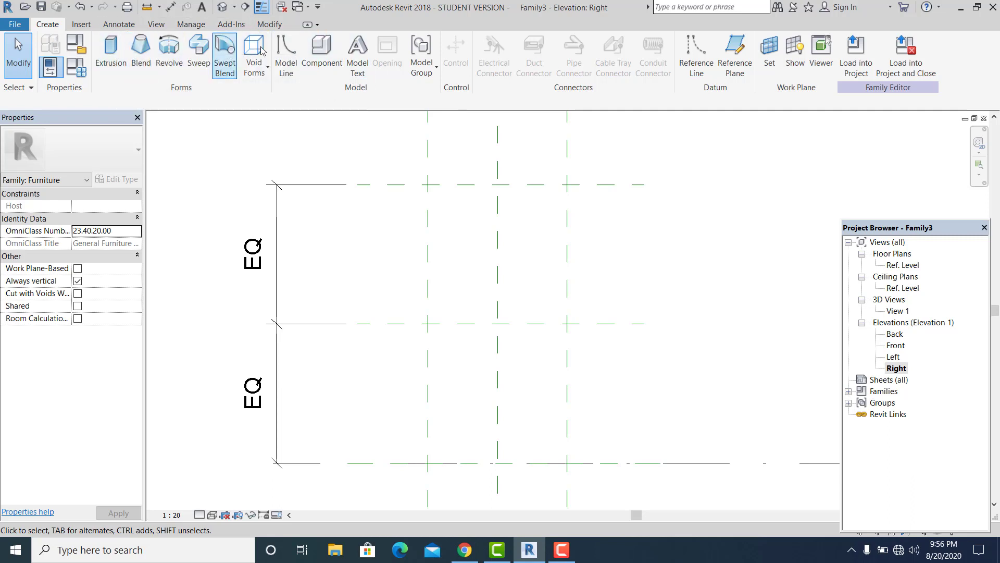
middle_drag(333, 188, 344, 176)
scroll(454, 289, up, 1)
scroll(460, 293, down, 2)
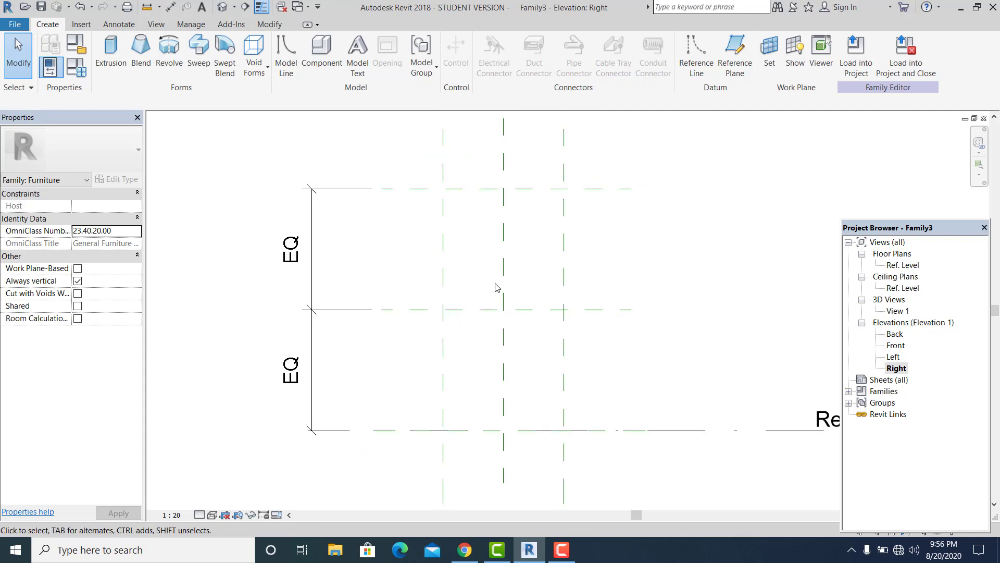
middle_drag(368, 246, 365, 250)
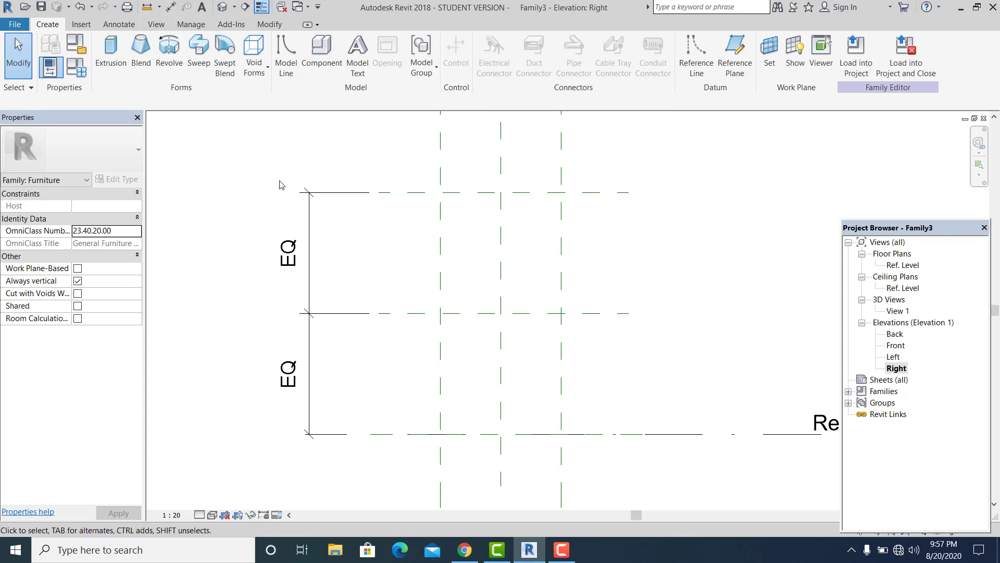
scroll(479, 270, up, 2)
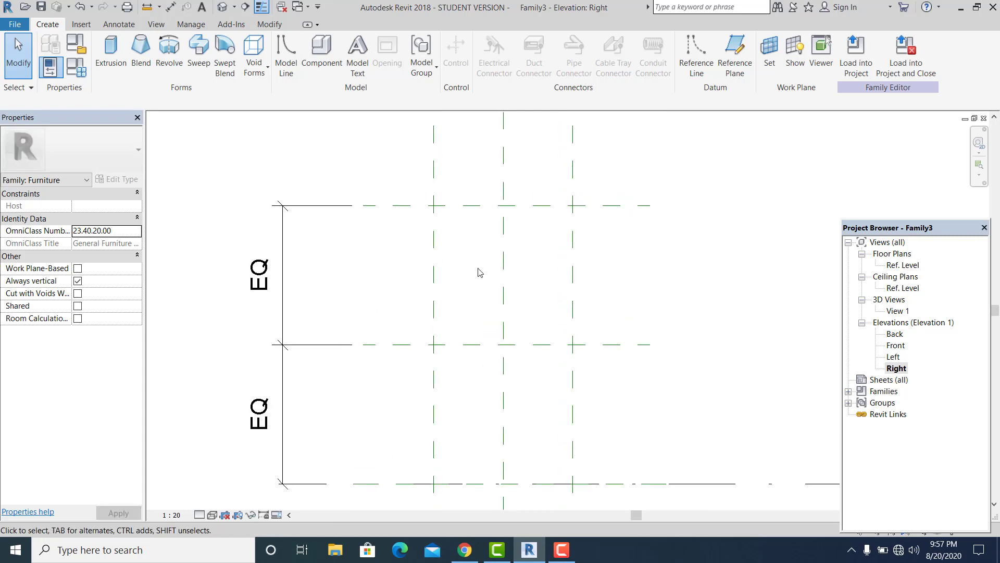
middle_drag(510, 329, 504, 315)
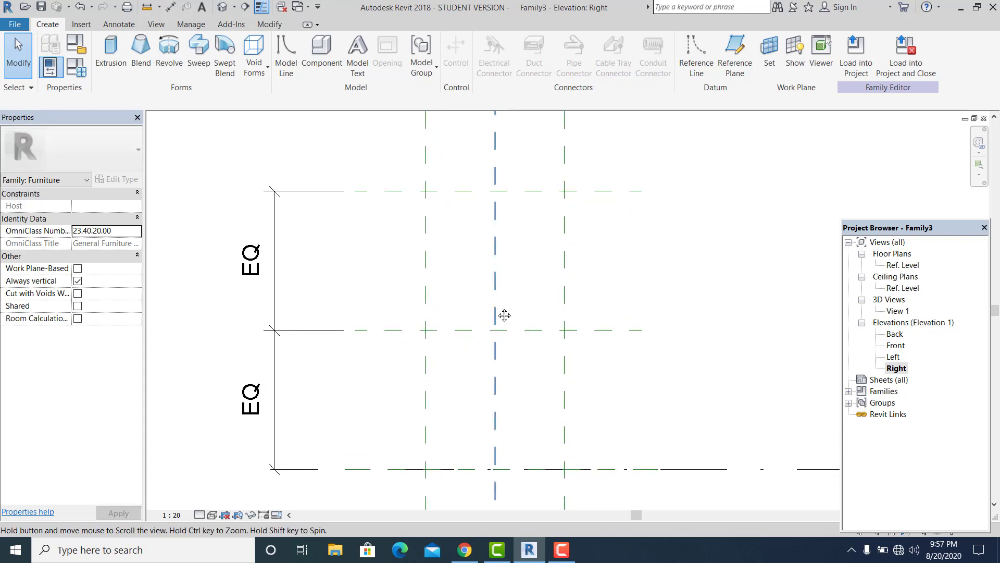
click(224, 70)
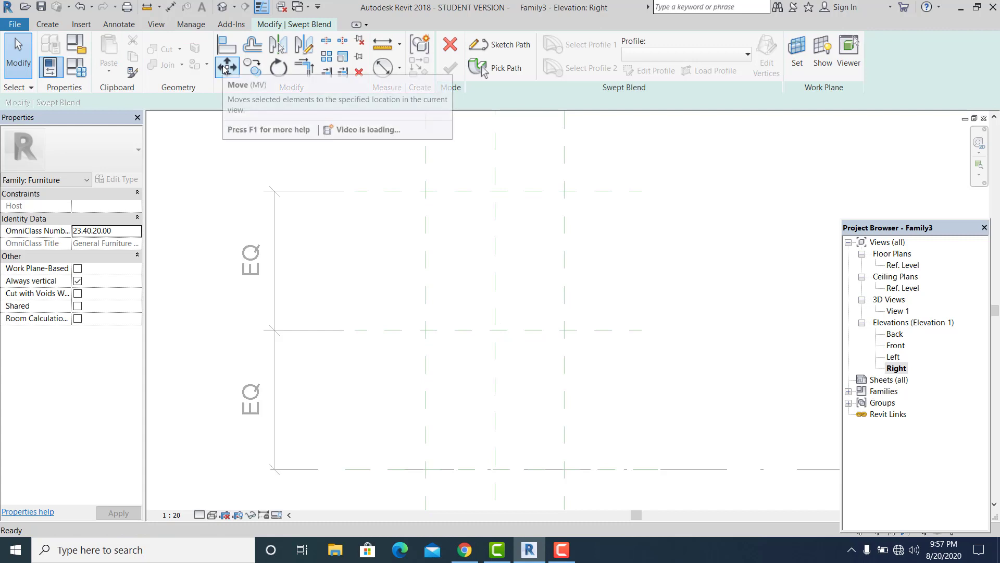
click(508, 46)
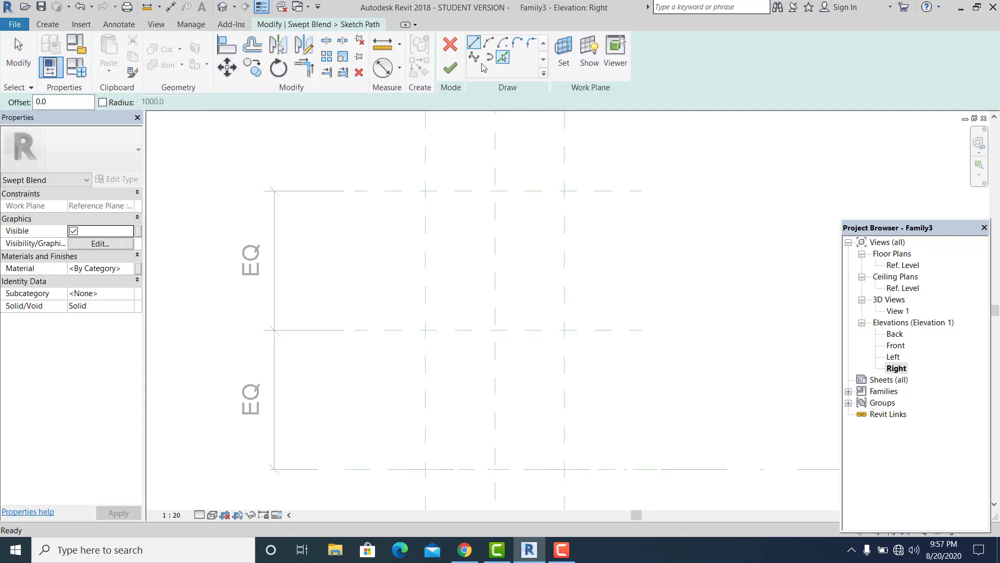
Draw a spline path from the left and middle planes' intersection to the right and upper planes' intersection, with its control point at the right and middle planes' intersection.
click(473, 57)
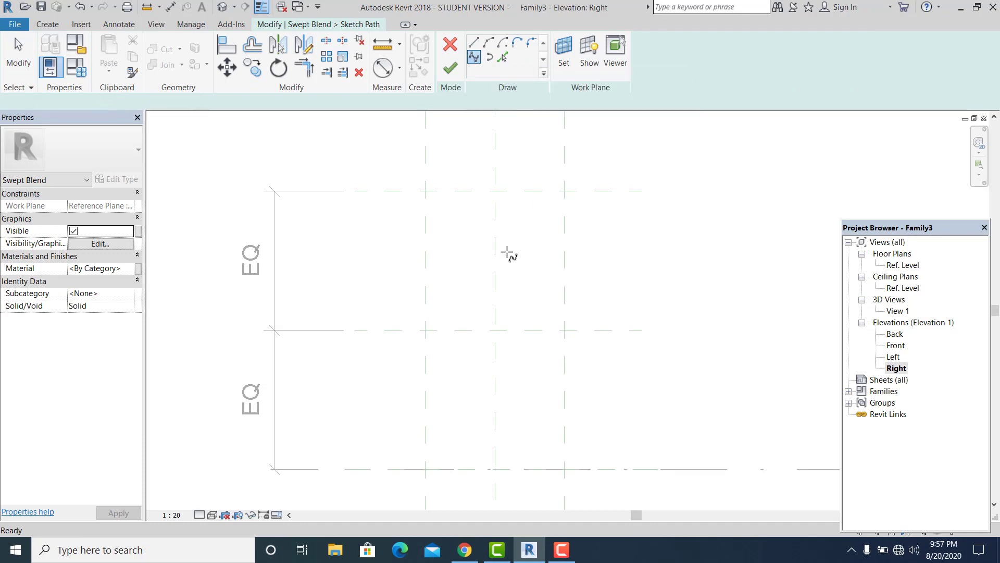
click(425, 331)
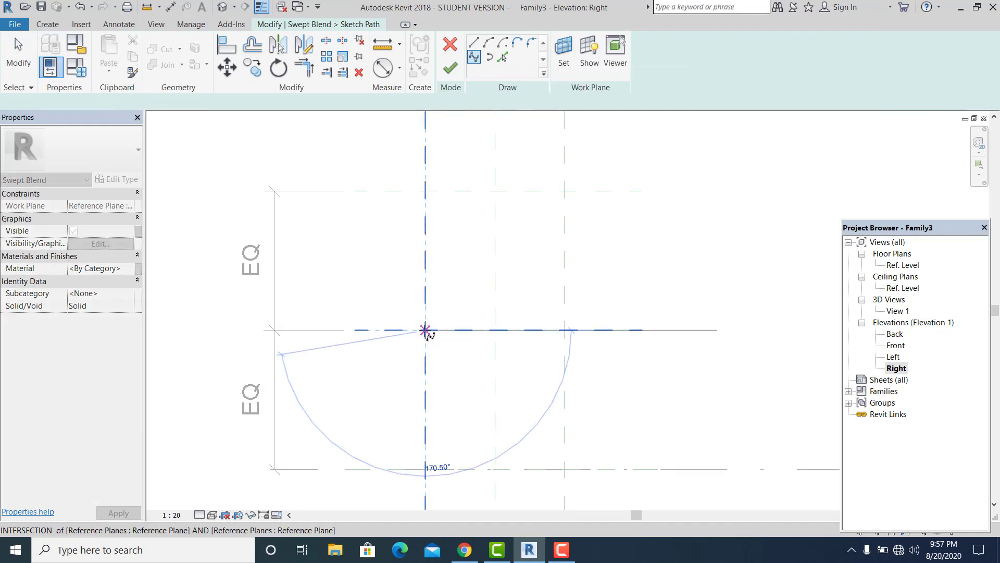
click(425, 330)
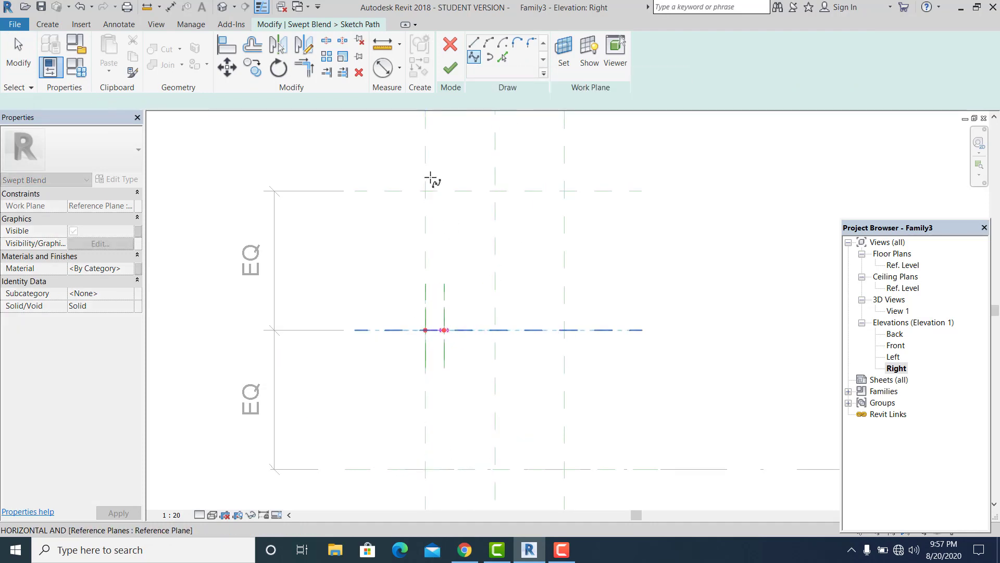
click(564, 330)
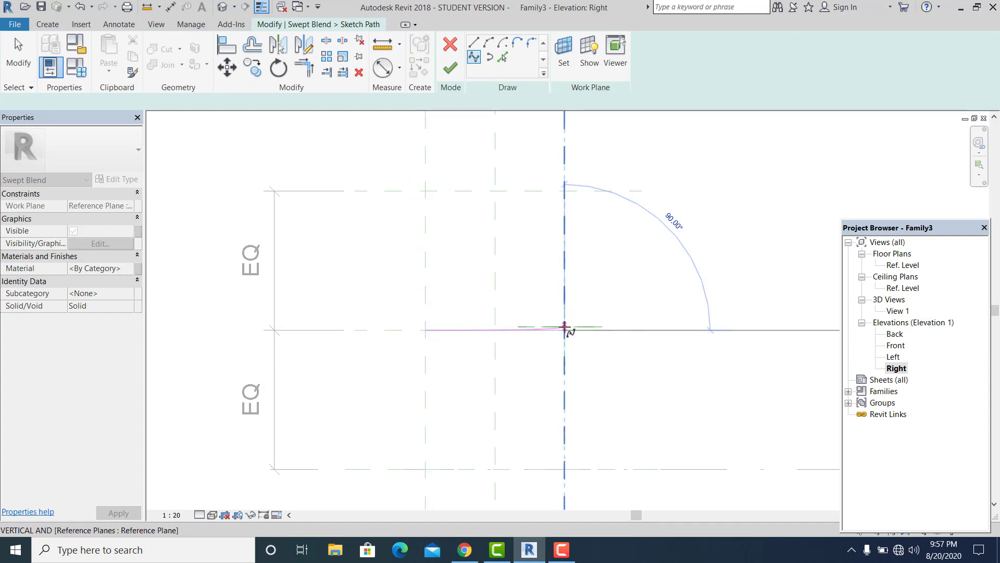
click(564, 191)
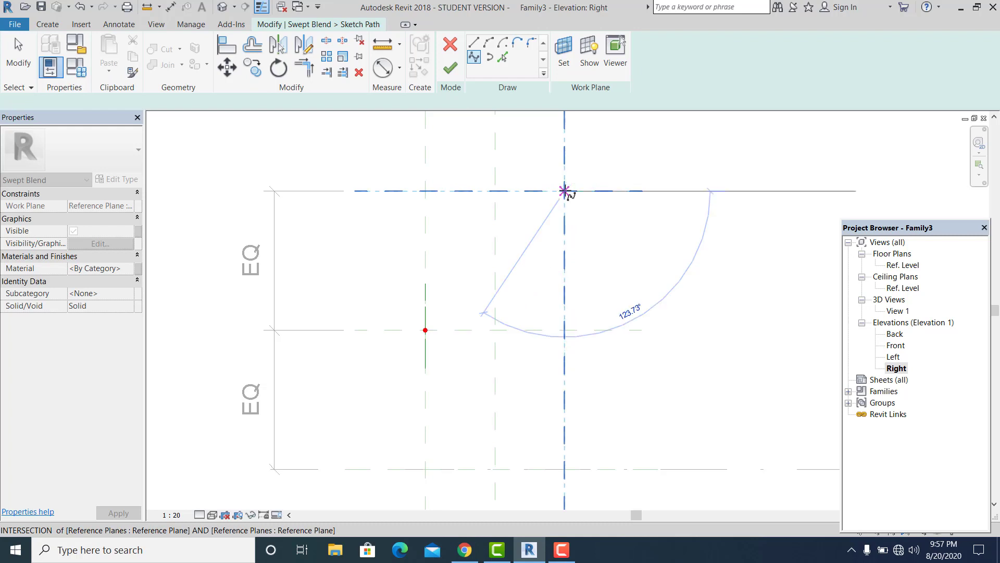
click(564, 191)
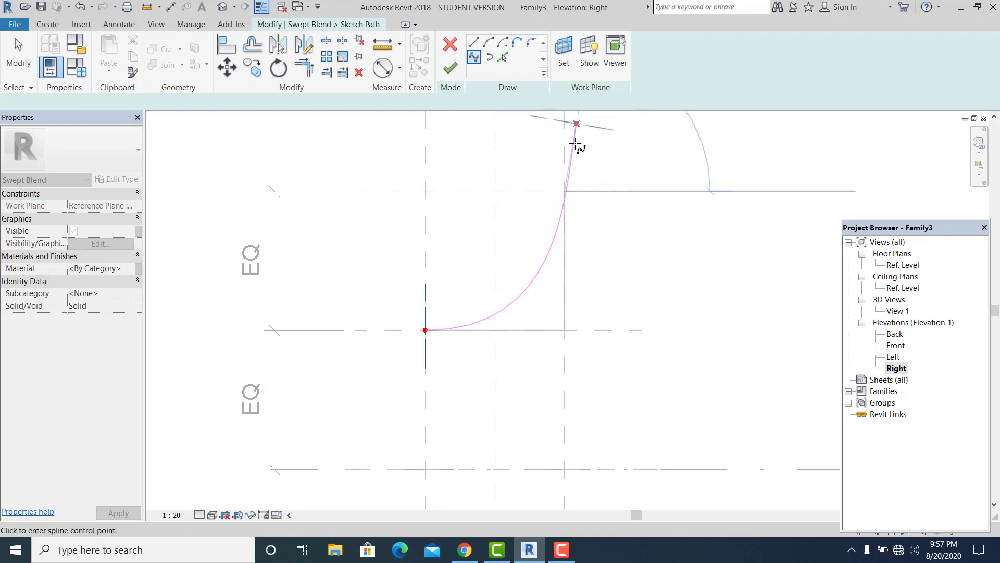
right_click(573, 143)
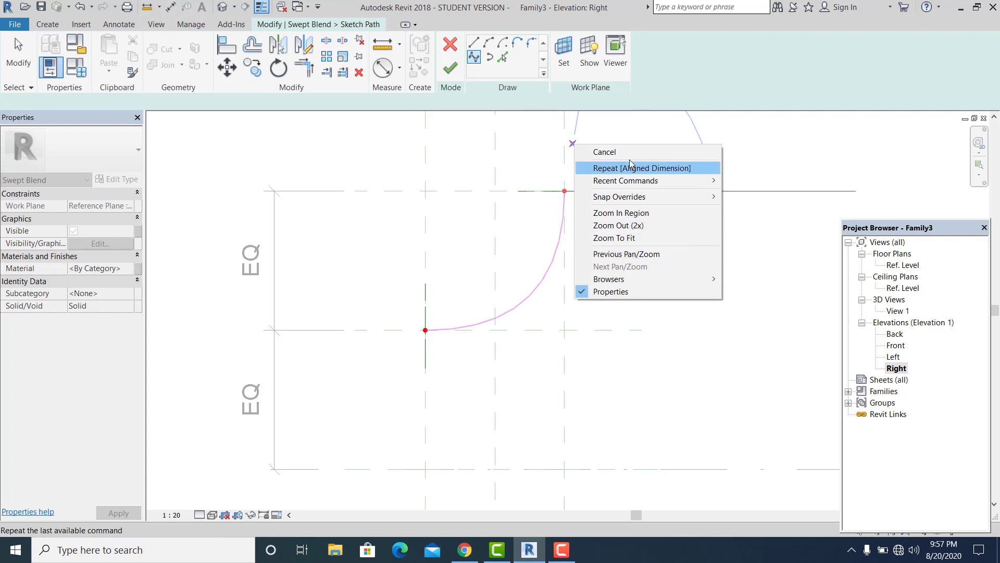
click(586, 152)
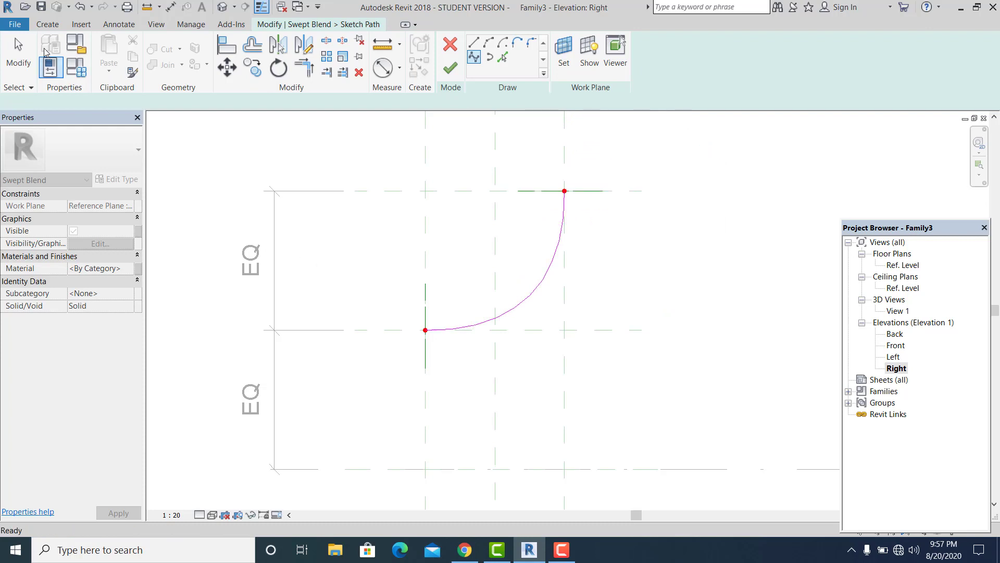
Add a control point to the spline path at the midpoint of its vertical control segment.
click(21, 52)
mouse_move(596, 311)
middle_down()
mouse_move(603, 326)
mouse_move(594, 321)
middle_up()
middle_drag(542, 352, 504, 358)
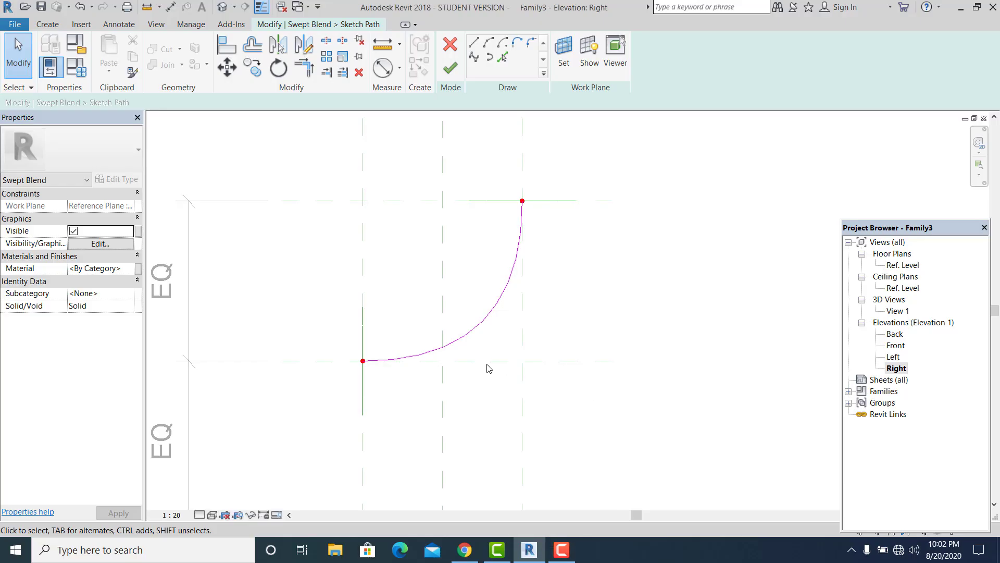
scroll(487, 364, up, 1)
middle_drag(486, 364, 514, 381)
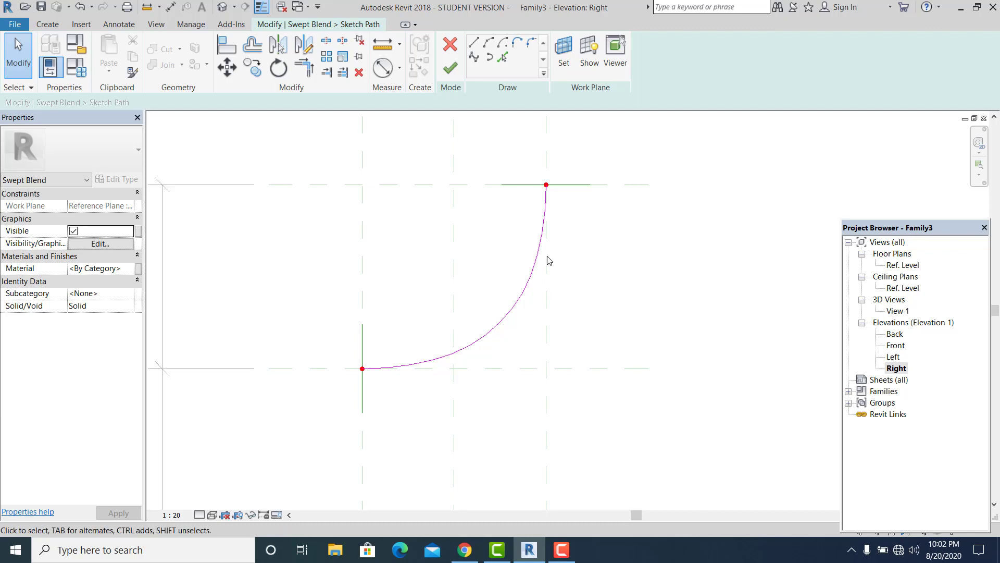
click(547, 229)
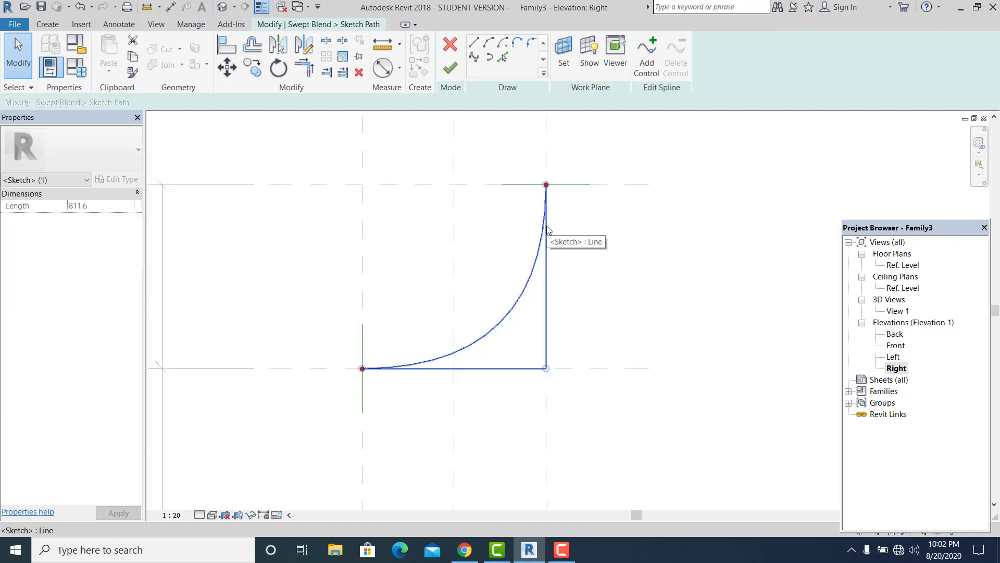
click(602, 281)
middle_drag(586, 313, 587, 308)
click(531, 259)
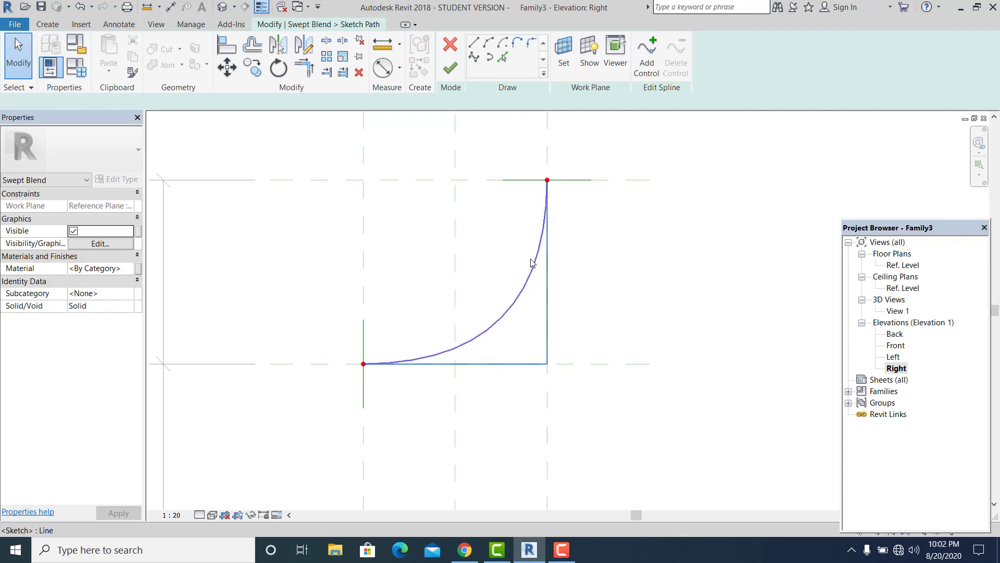
click(651, 77)
click(545, 231)
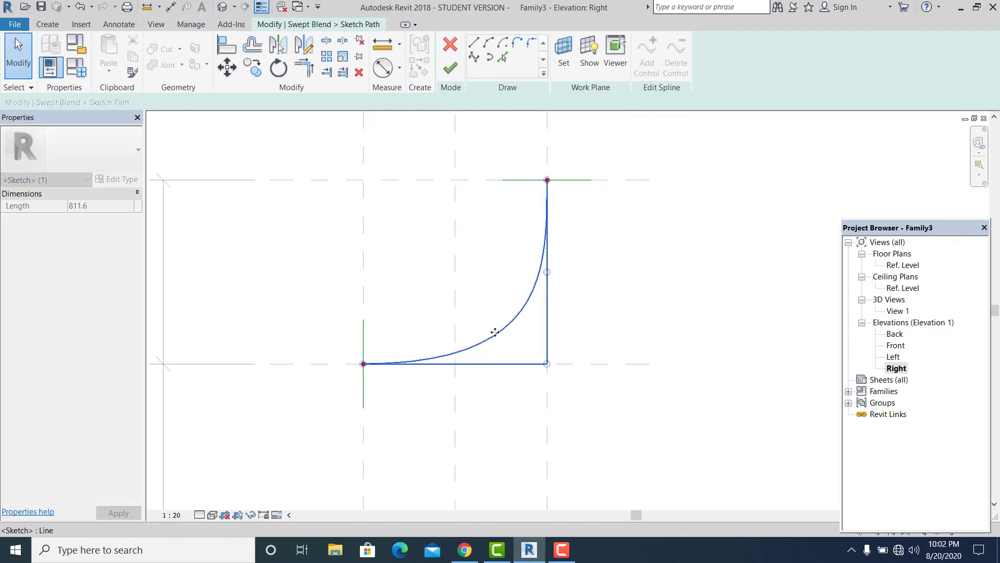
key(Escape)
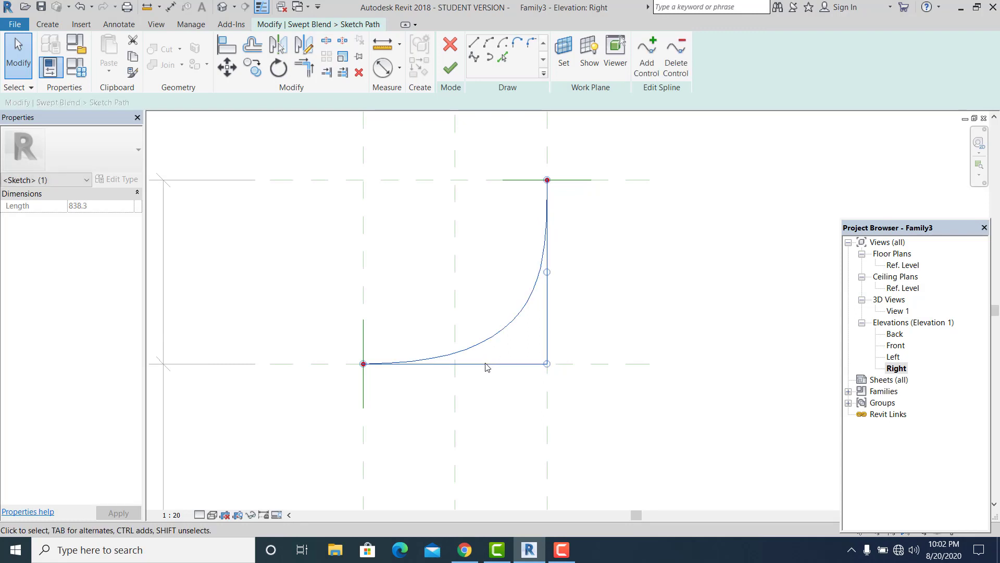
Add a control point to the spline path at the midpoint of its horizontal control segment.
click(646, 55)
click(487, 364)
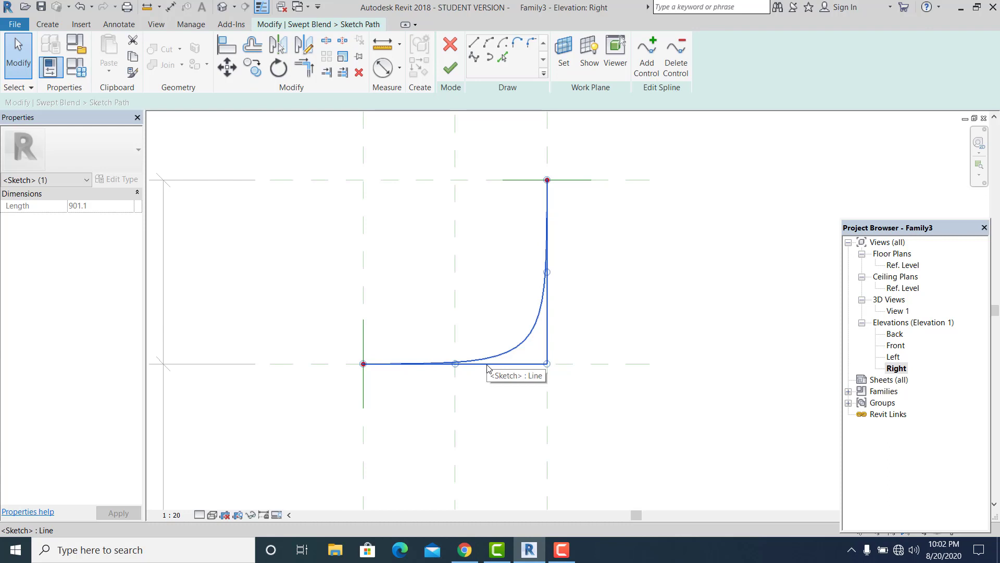
click(26, 64)
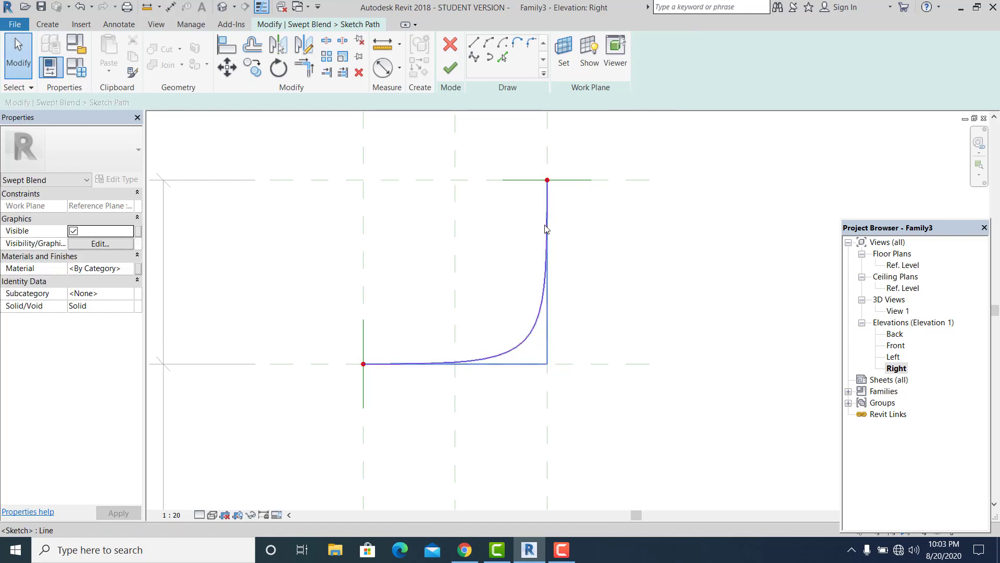
Add two more spline control points halfway along the lower and upper halves of the vertical control segment.
click(646, 55)
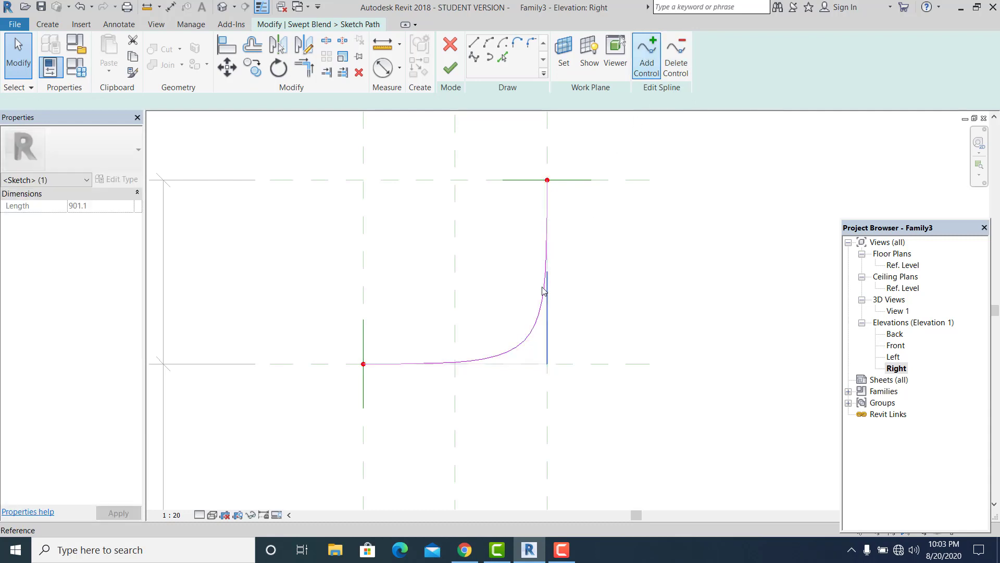
click(546, 308)
drag(548, 316, 553, 319)
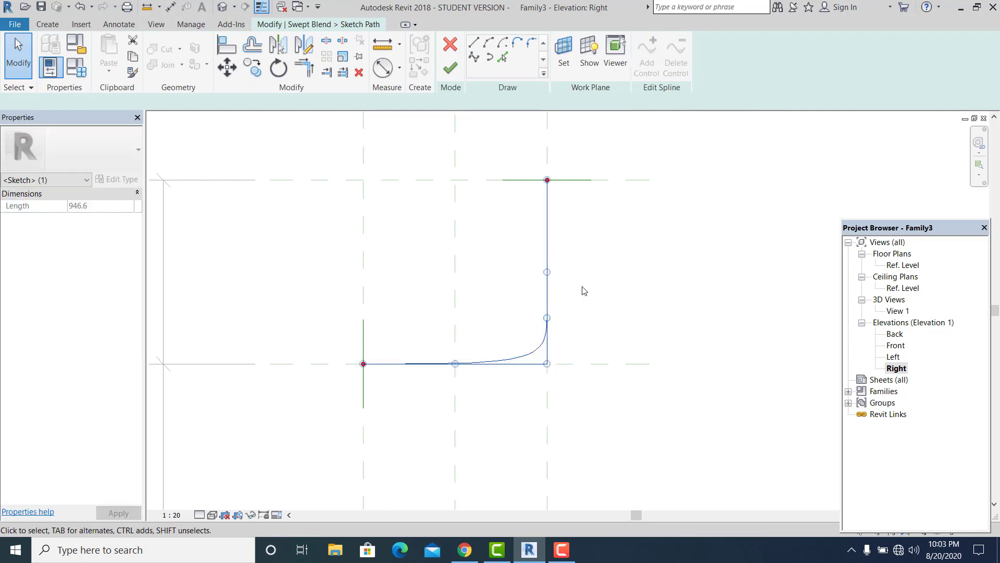
click(24, 62)
scroll(498, 274, up, 1)
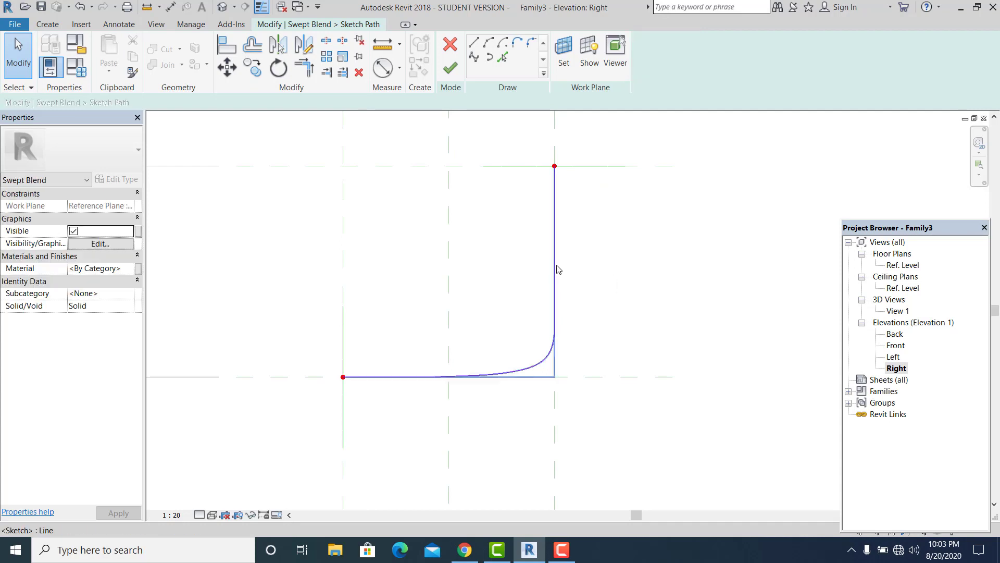
click(557, 269)
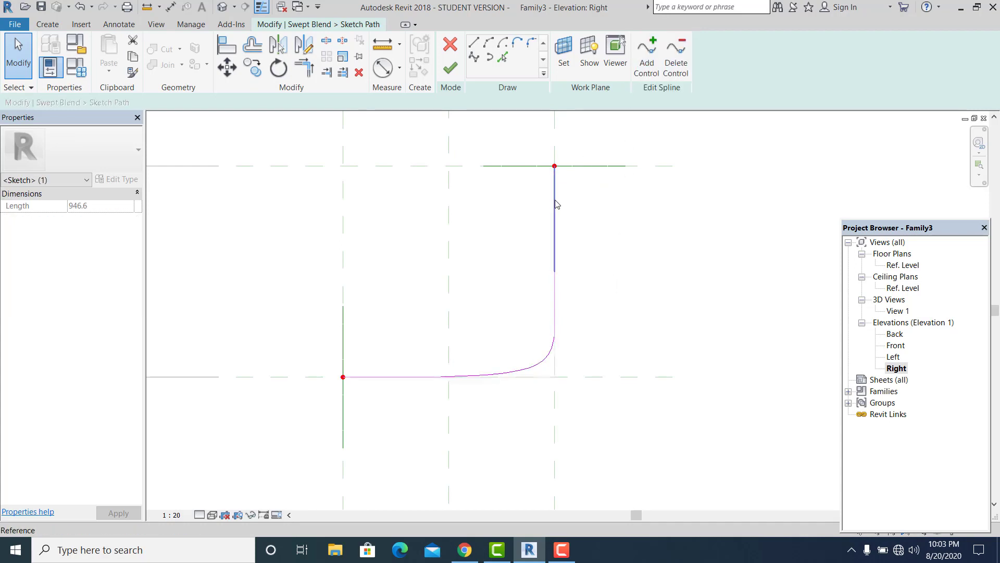
click(630, 315)
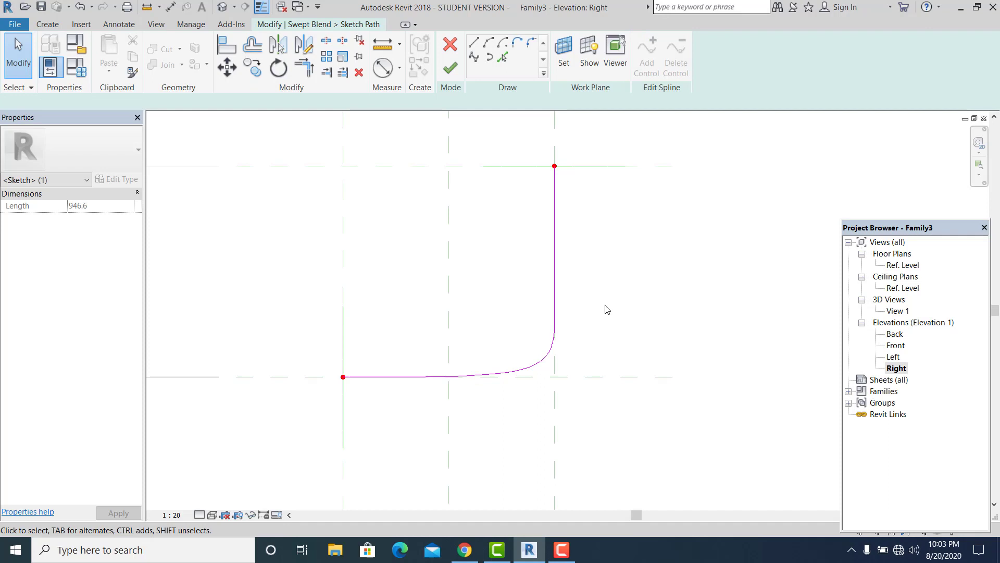
Reshape the spline into a backrest curve by moving the two control points just above the corner outward past the right reference plane.
click(558, 270)
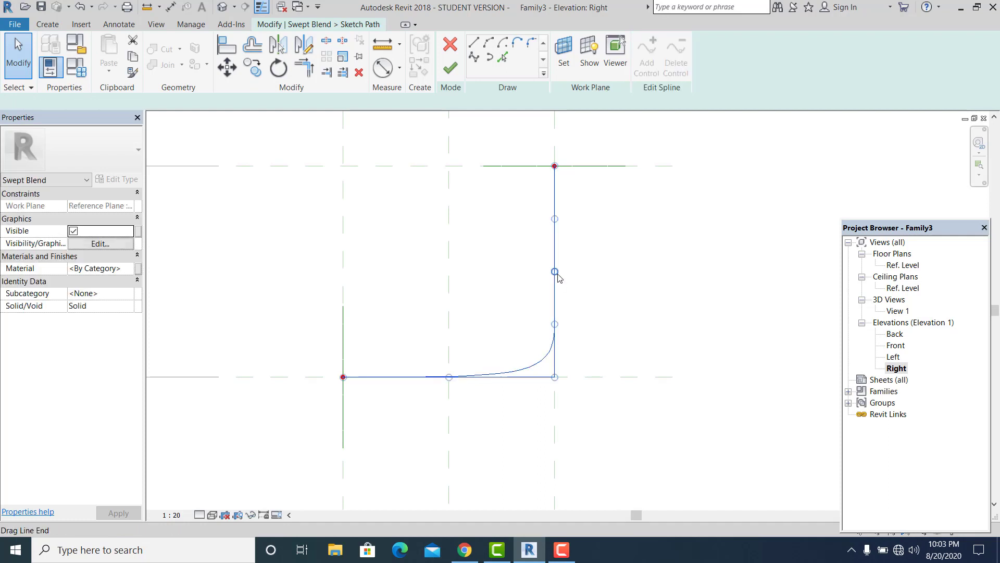
drag(555, 271, 582, 276)
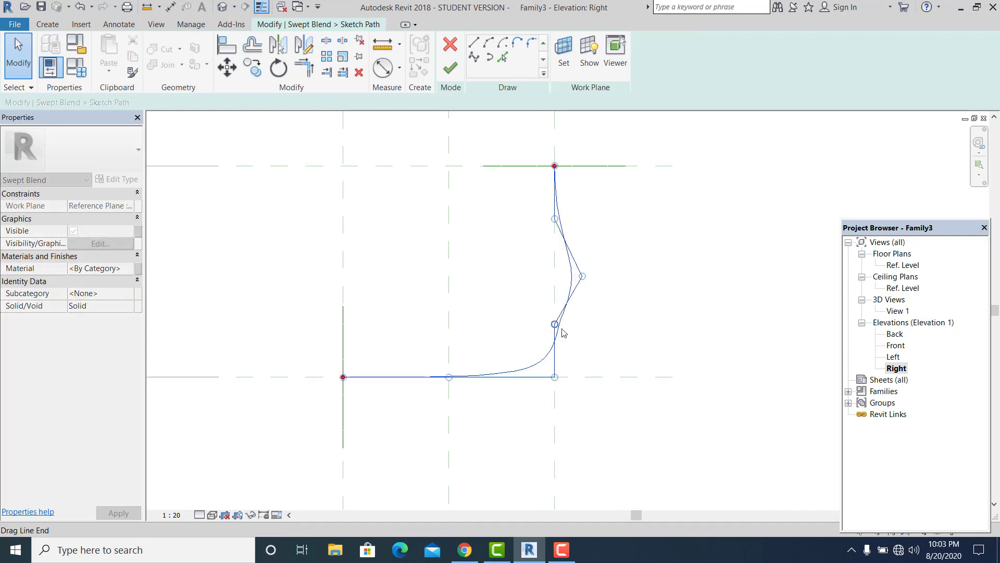
drag(562, 329, 577, 339)
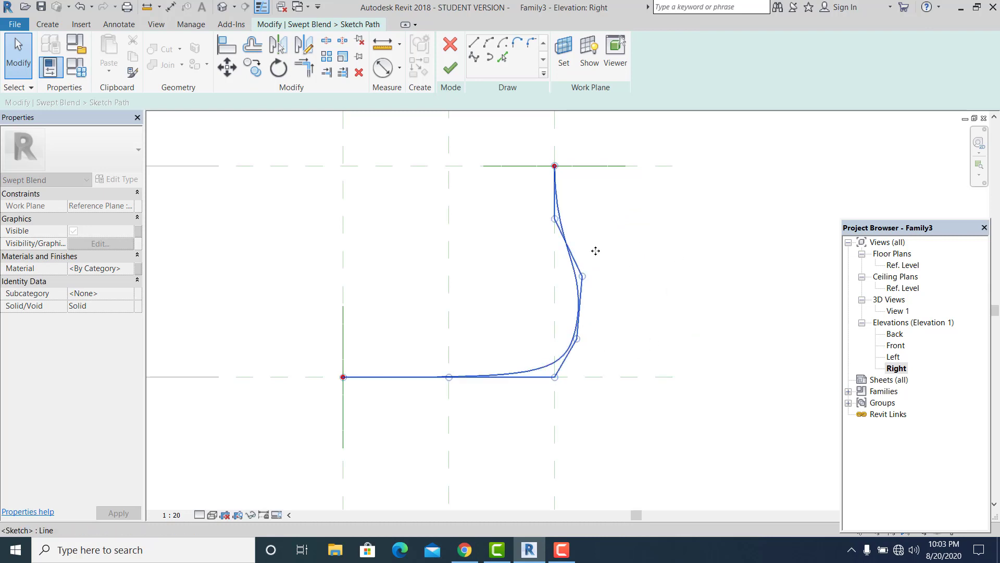
click(565, 223)
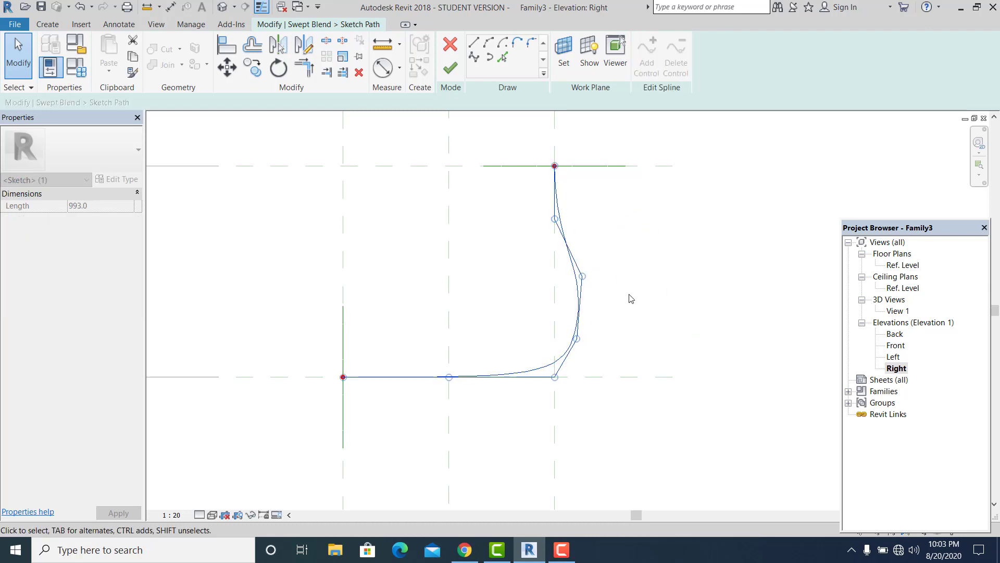
click(535, 358)
Check the curved spline against the reference planes and finish the swept blend path sketch.
scroll(578, 426, down, 3)
middle_drag(568, 405, 550, 369)
scroll(527, 323, up, 2)
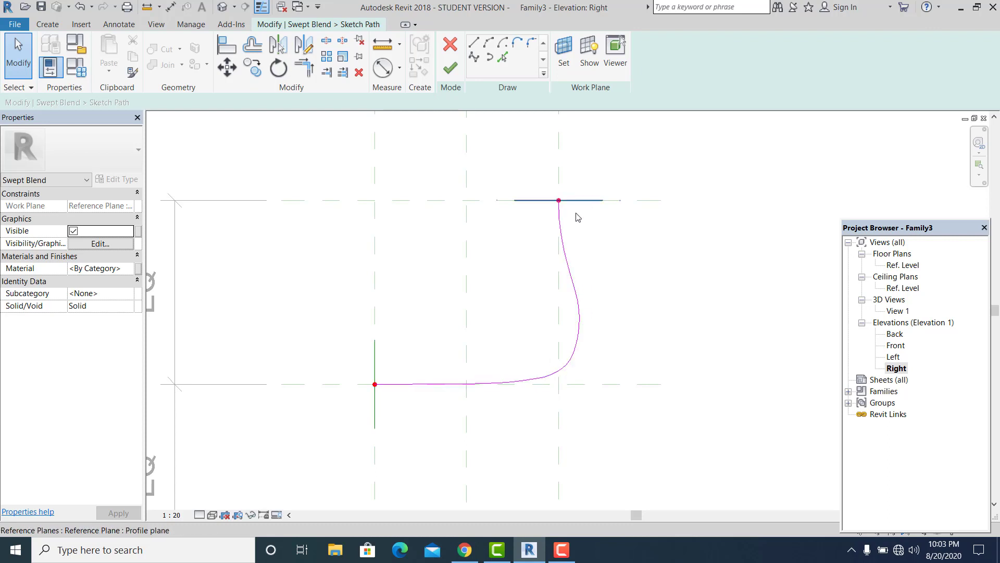
scroll(443, 346, down, 2)
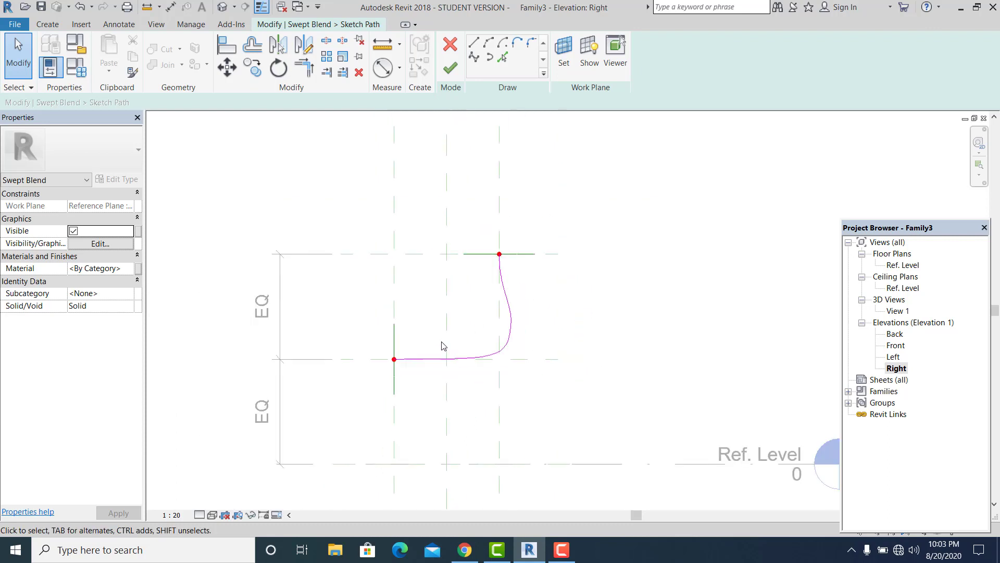
scroll(509, 236, up, 2)
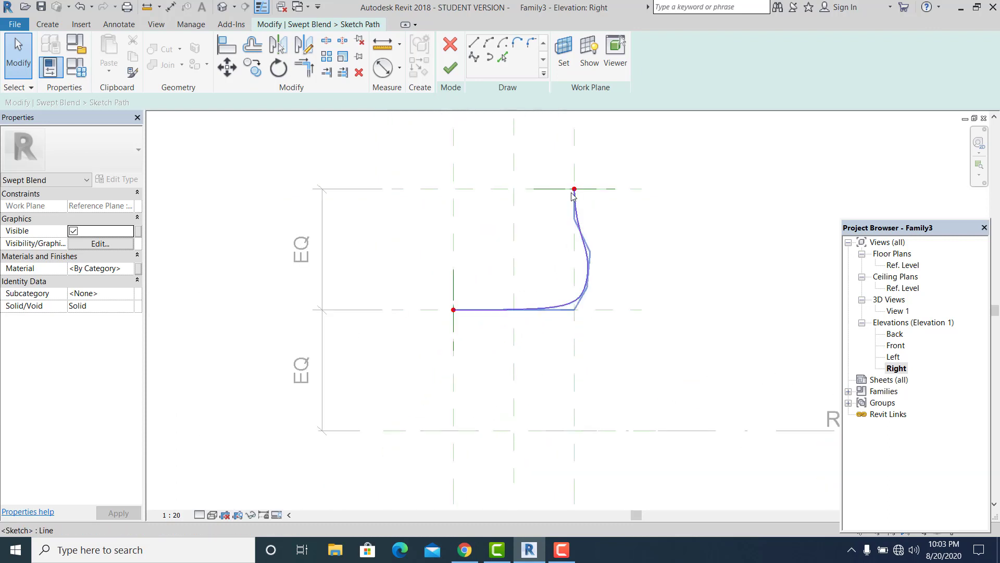
scroll(621, 249, up, 2)
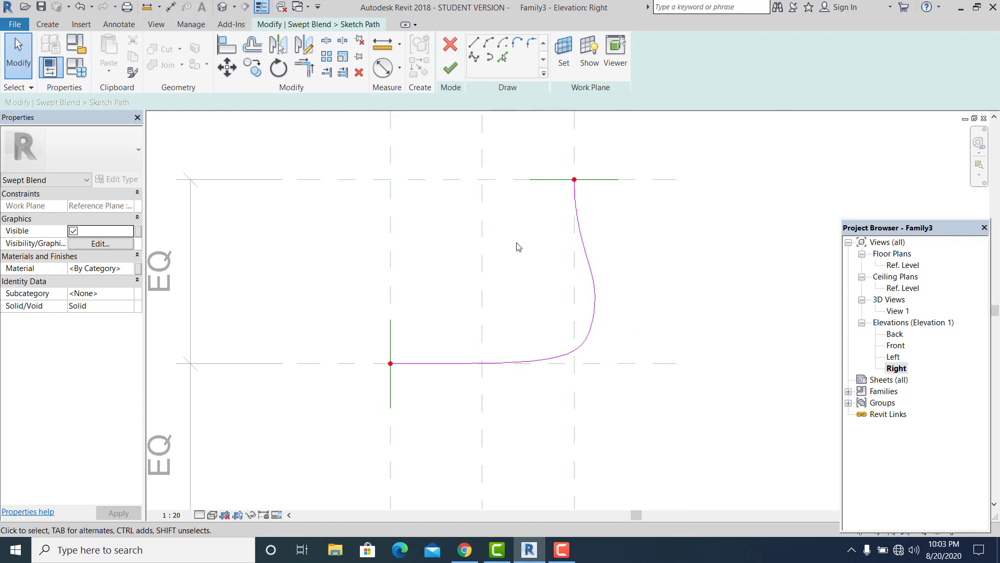
scroll(612, 256, down, 2)
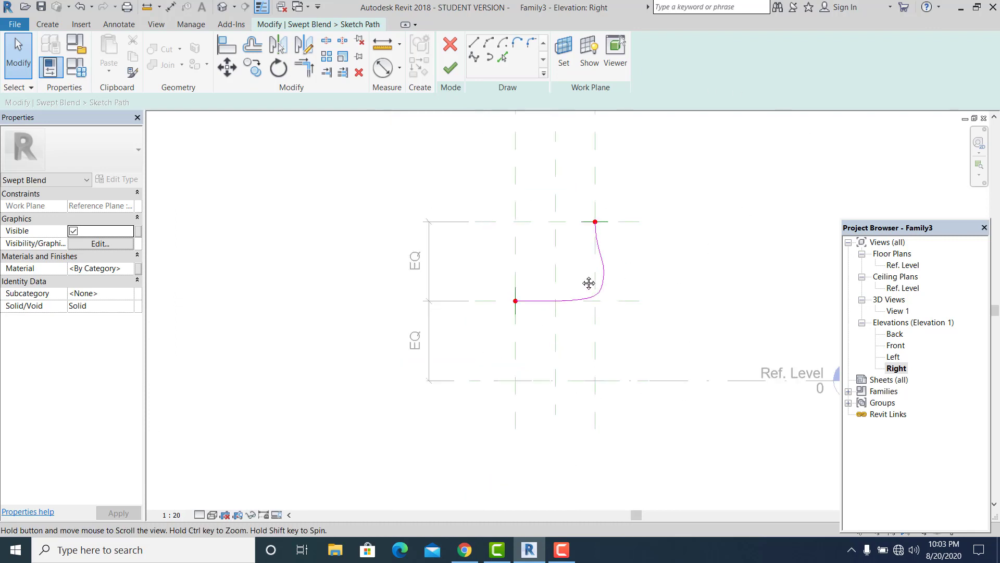
middle_drag(589, 283, 553, 291)
scroll(581, 286, up, 2)
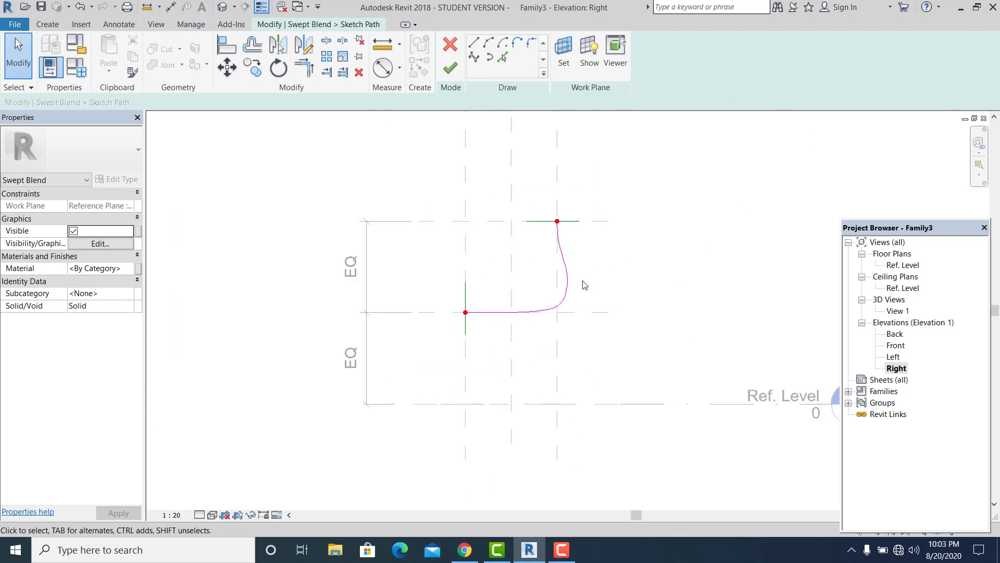
click(450, 68)
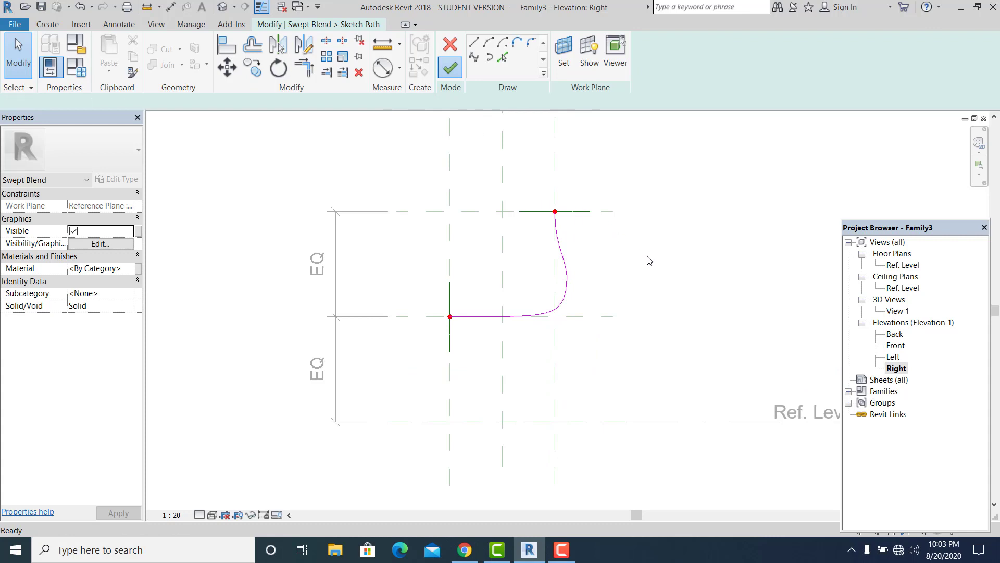
Open the first profile, at the lower start of the path, for sketching in the Front elevation.
double_click(448, 315)
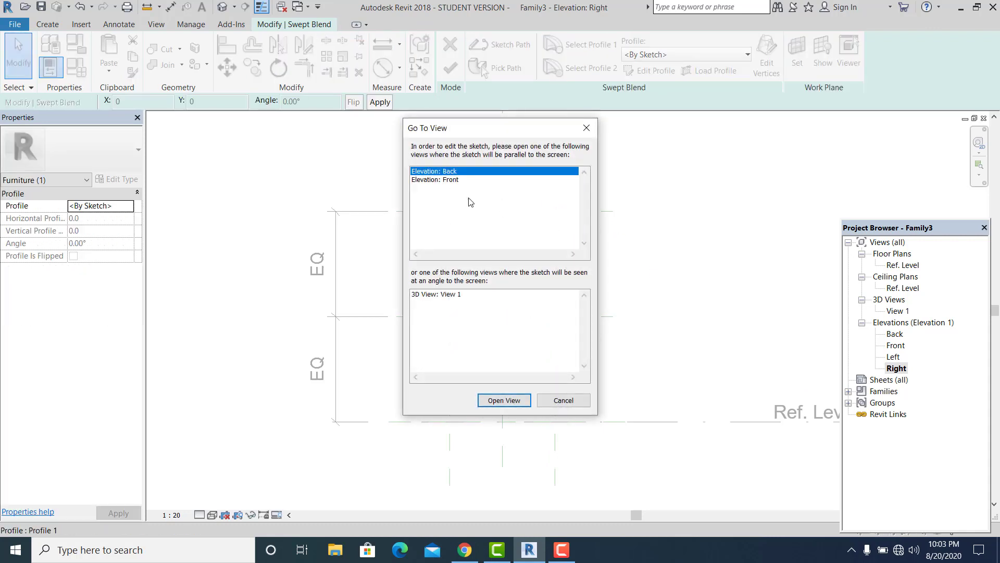
double_click(449, 180)
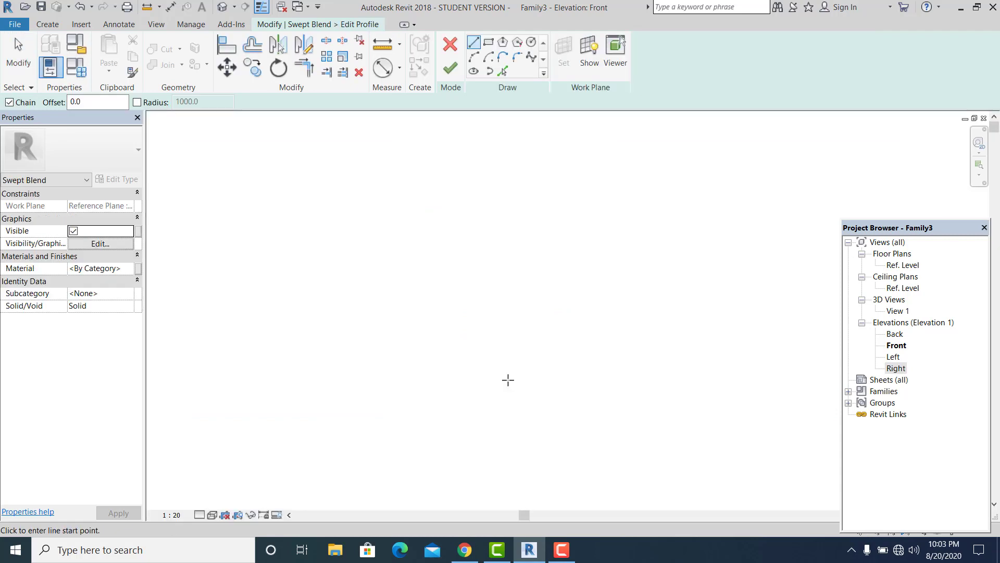
key(z)
key(a)
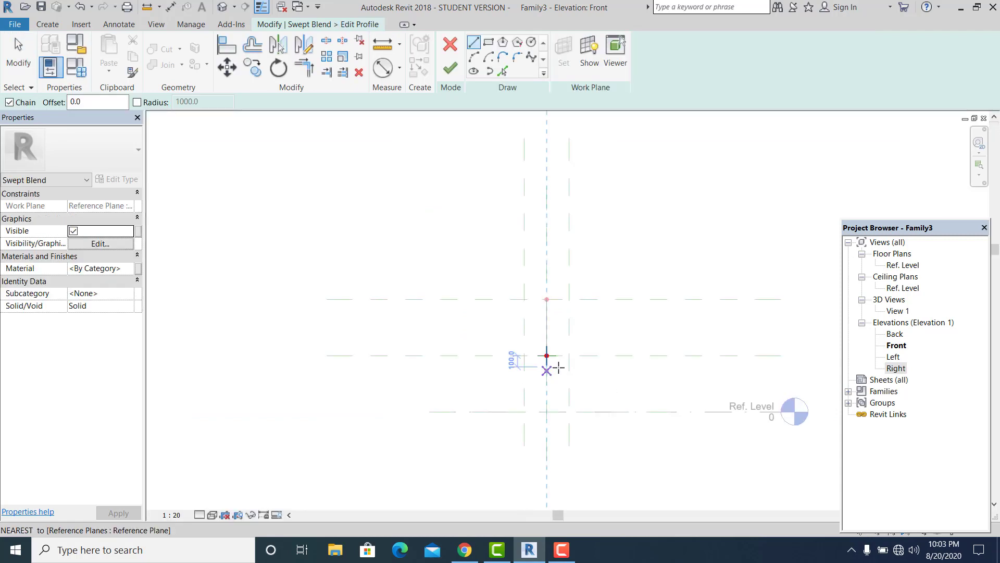
scroll(558, 368, up, 2)
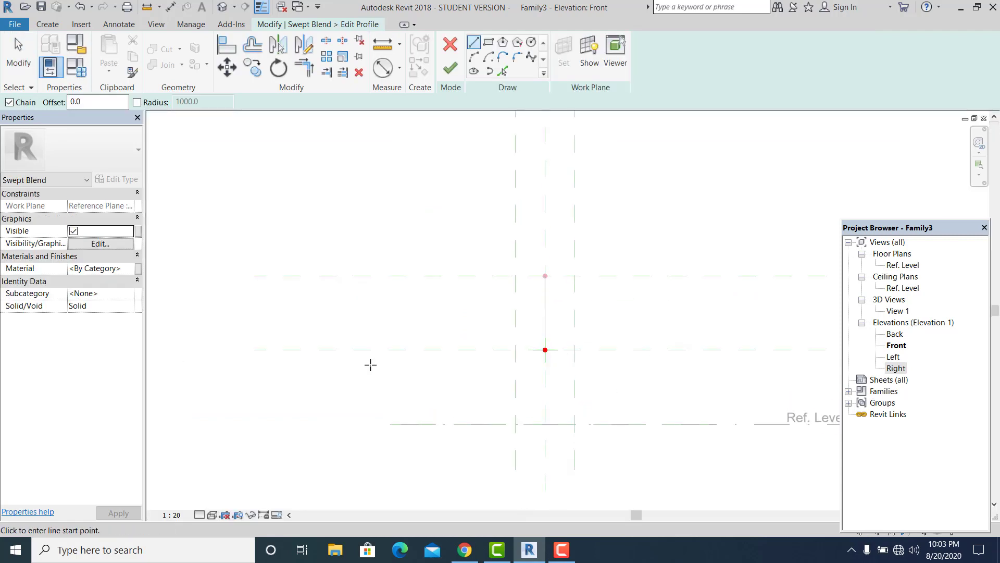
click(26, 63)
scroll(567, 360, up, 3)
middle_drag(568, 360, 566, 371)
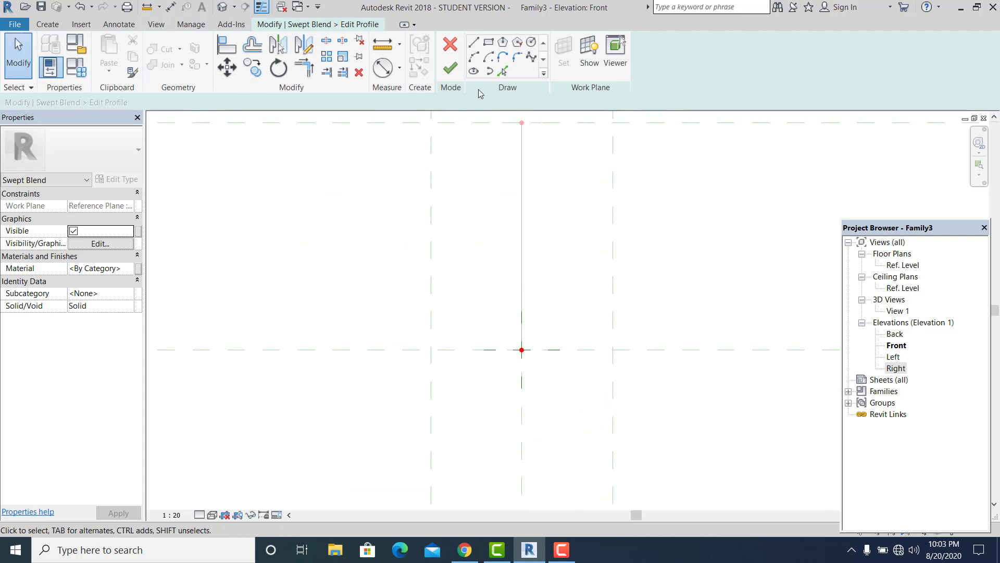
Draw a rectangle 200 mm wide and about 46 mm high from the path's start point up to the left vertical reference plane.
click(488, 44)
scroll(520, 270, up, 1)
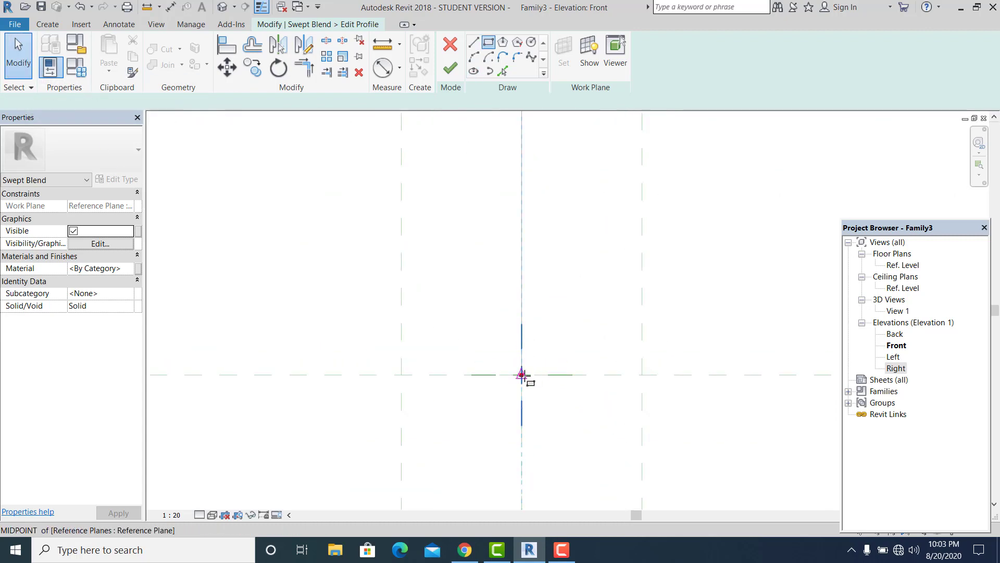
click(522, 374)
click(402, 346)
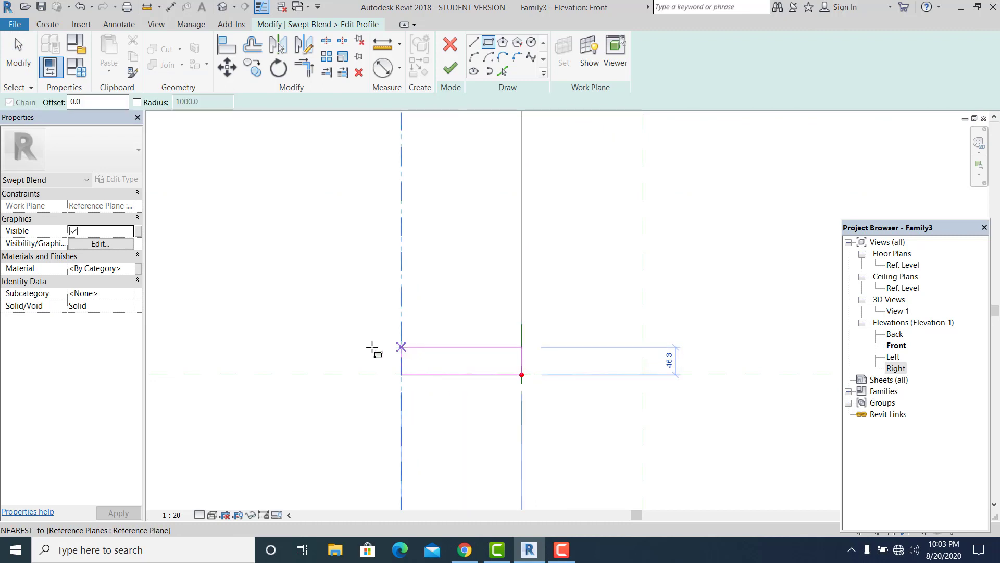
click(23, 65)
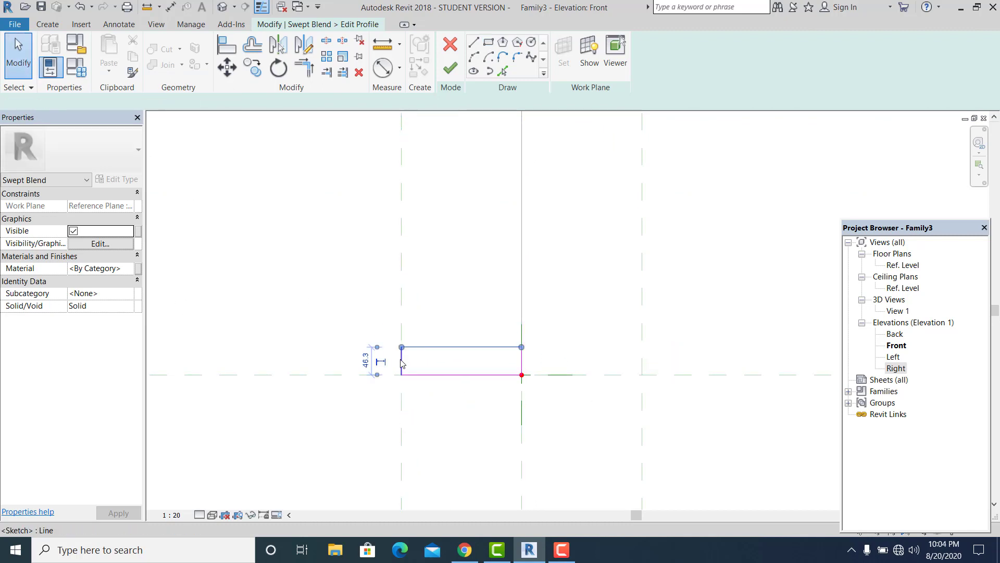
Set the rectangle's height to 50 mm and stretch its right edge to the right vertical reference plane.
click(367, 361)
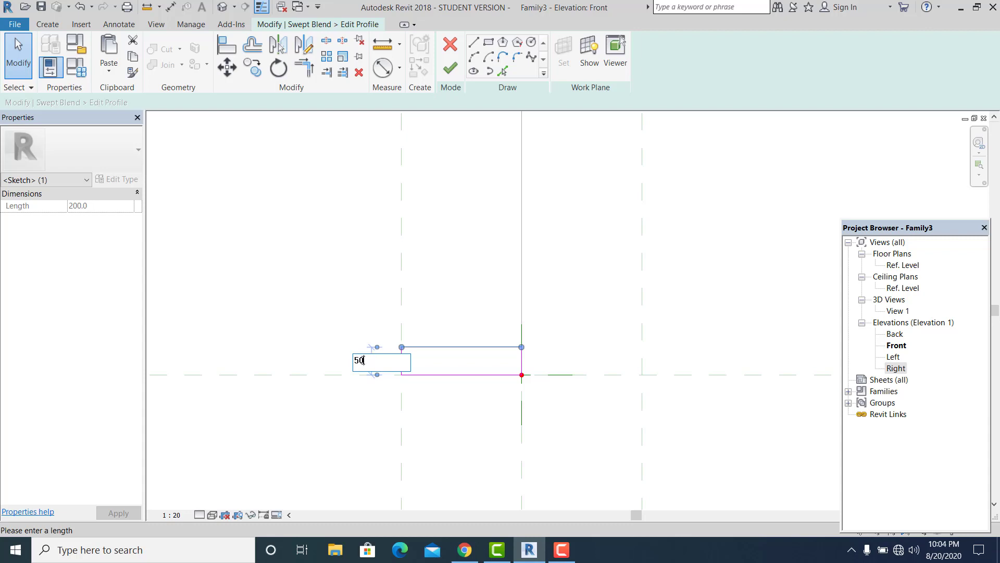
key(Escape)
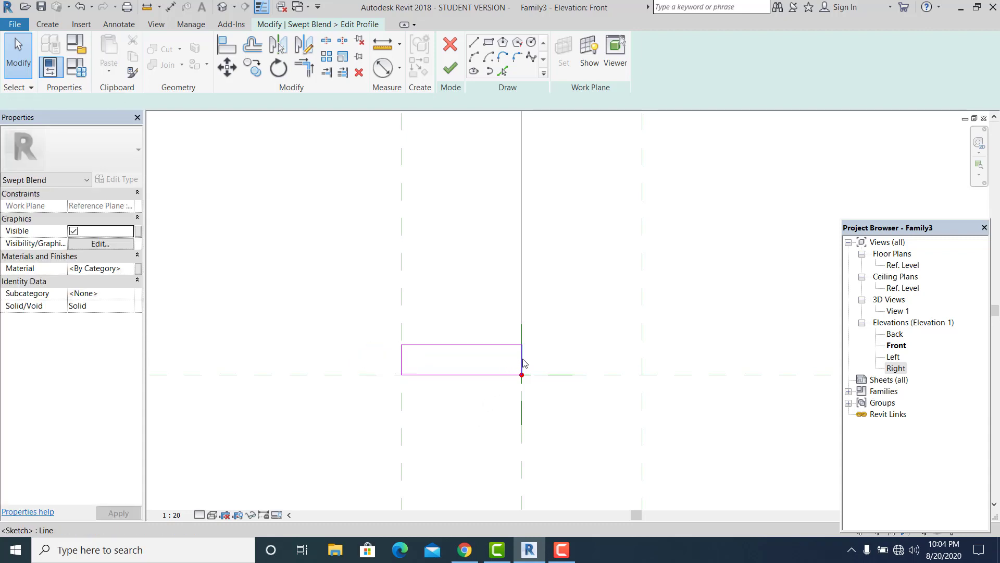
drag(521, 359, 643, 362)
scroll(608, 383, up, 1)
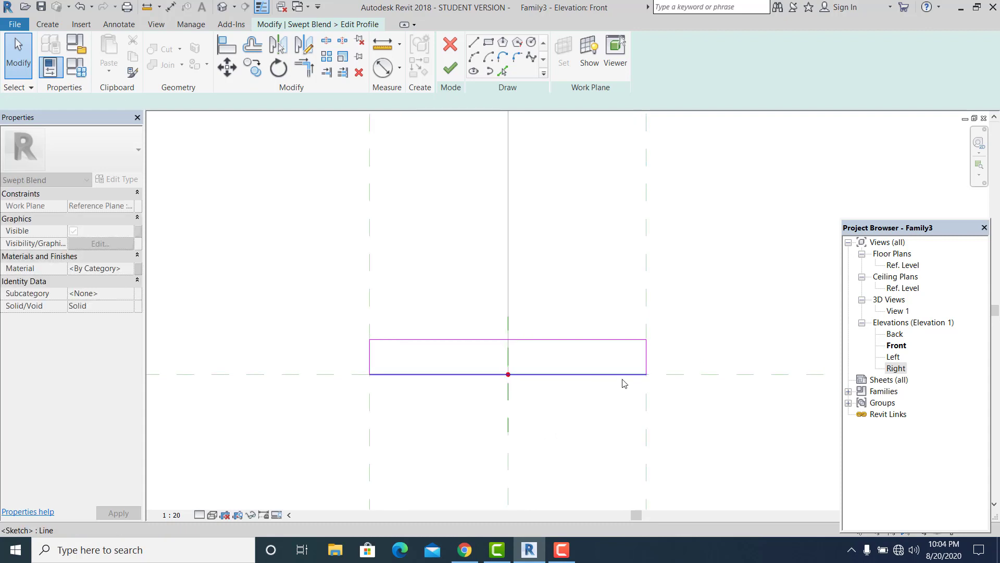
Draw a three-point arc between the rectangle's two upper corners, dipping slightly at the middle of the profile.
scroll(614, 378, down, 2)
scroll(605, 338, down, 3)
scroll(604, 364, up, 2)
scroll(572, 364, up, 1)
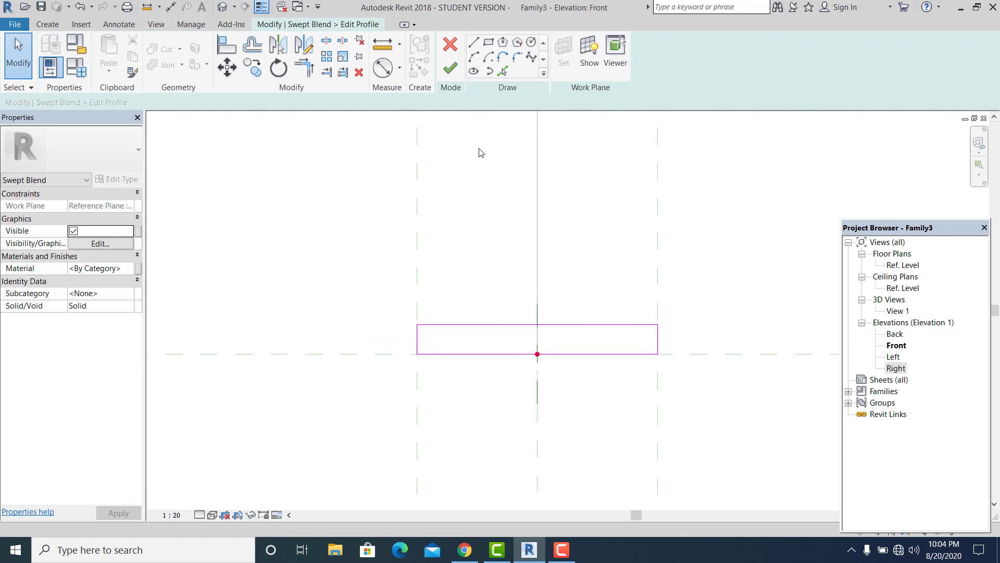
click(415, 324)
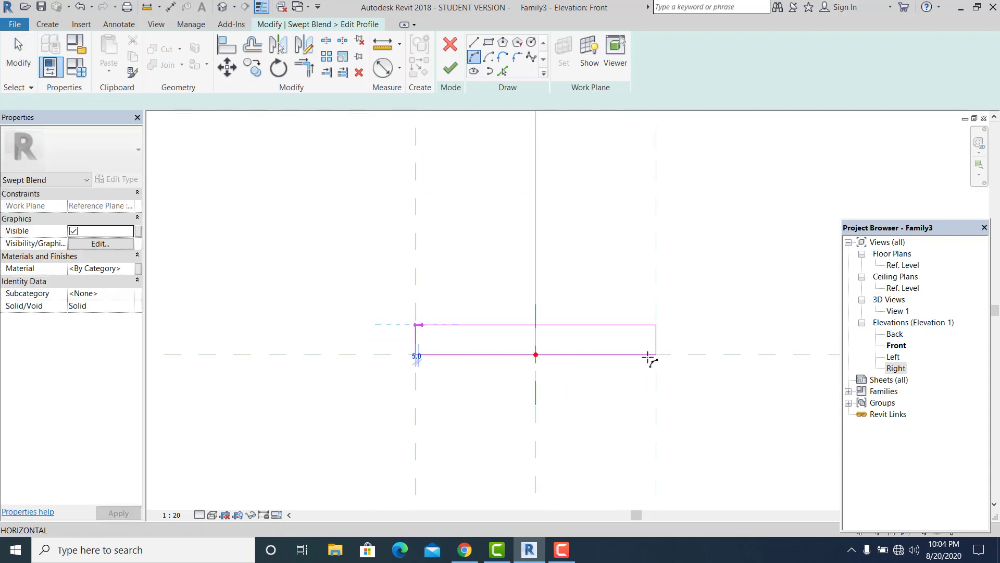
click(656, 324)
scroll(553, 336, up, 2)
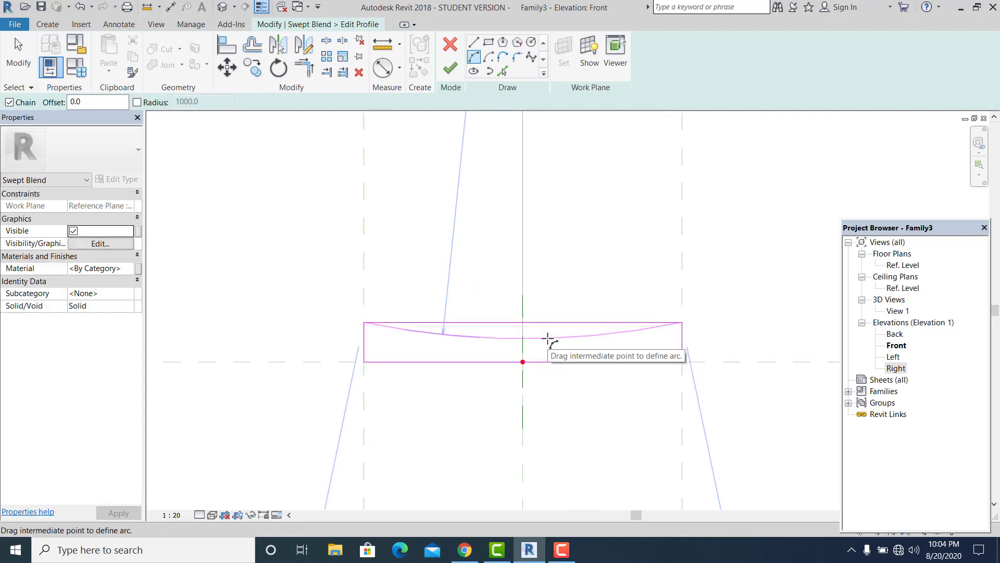
click(554, 336)
click(27, 57)
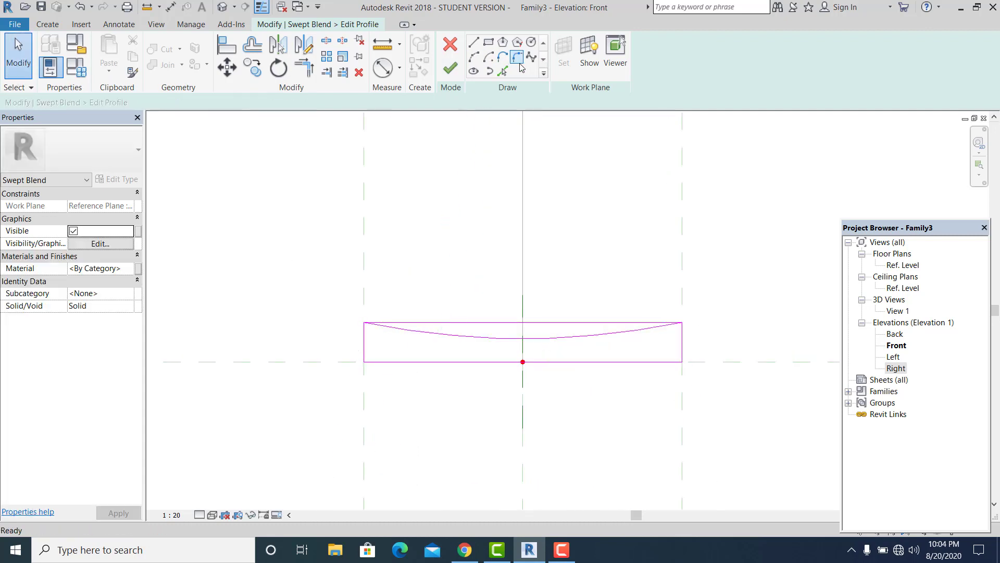
Fillet the upper-left corner between the arc and the rectangle's left edge with a 20 mm radius.
click(518, 63)
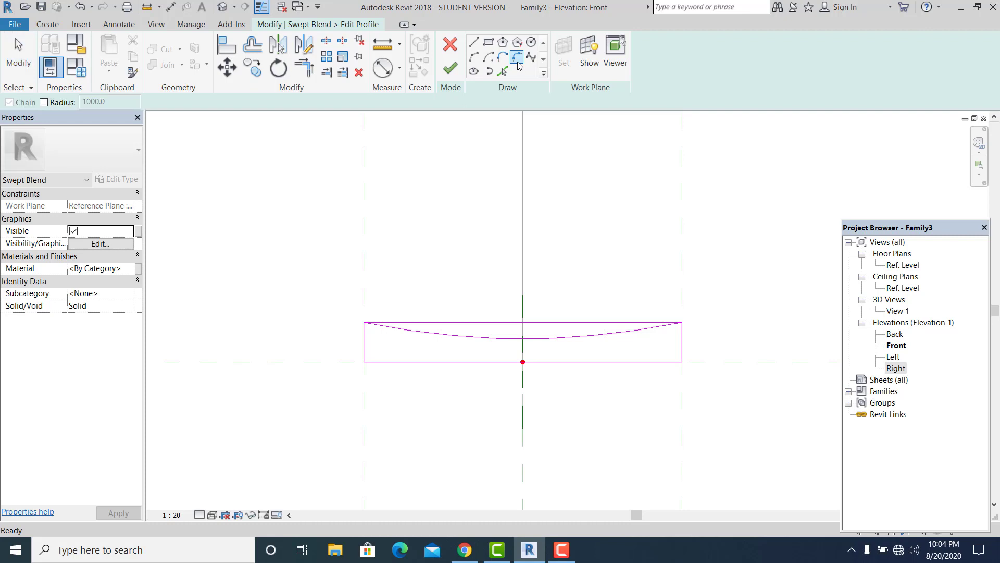
scroll(371, 334, up, 2)
click(368, 330)
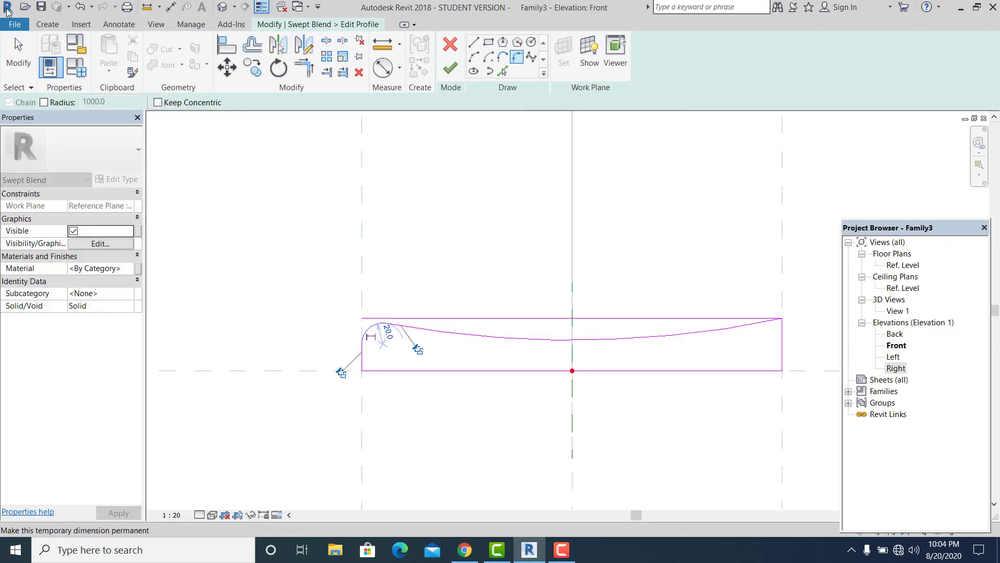
key(Escape)
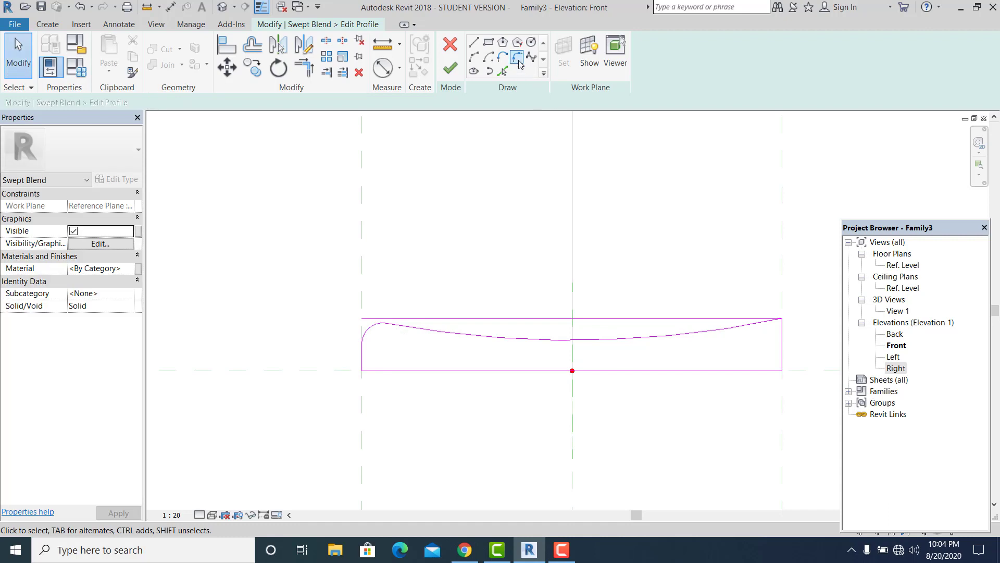
Mirror the upper-left corner fillet about the Center (Left/Right) reference plane to the upper-right corner.
click(376, 328)
key(m)
key(m)
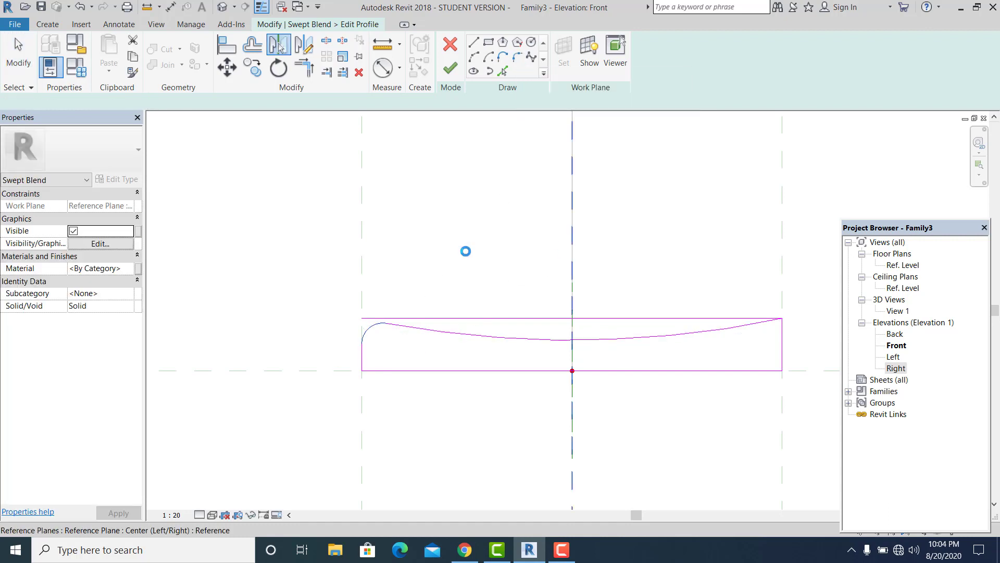
click(18, 63)
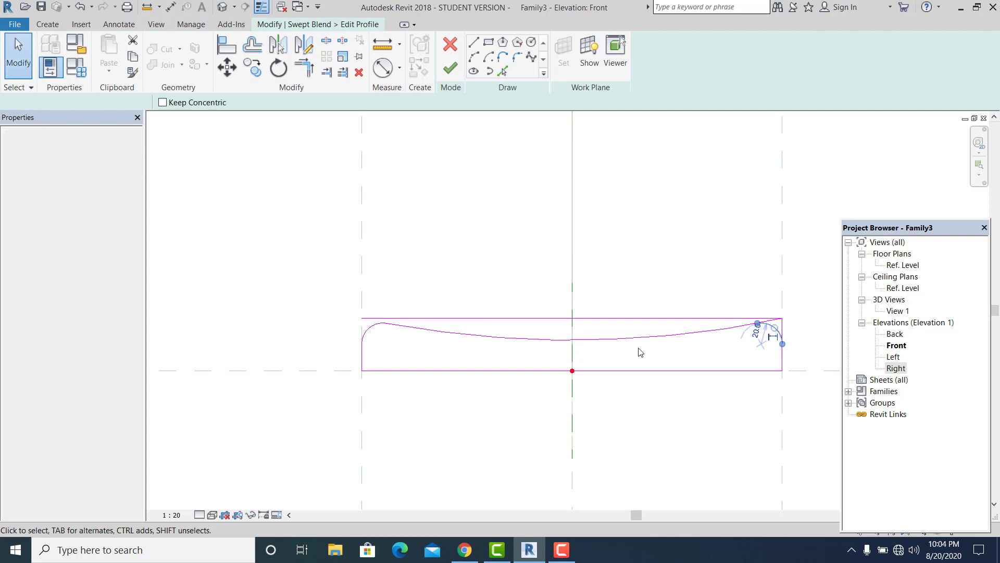
Delete the straight top line of the rectangle above the curved arc.
scroll(638, 352, up, 1)
click(634, 316)
middle_drag(658, 360, 636, 326)
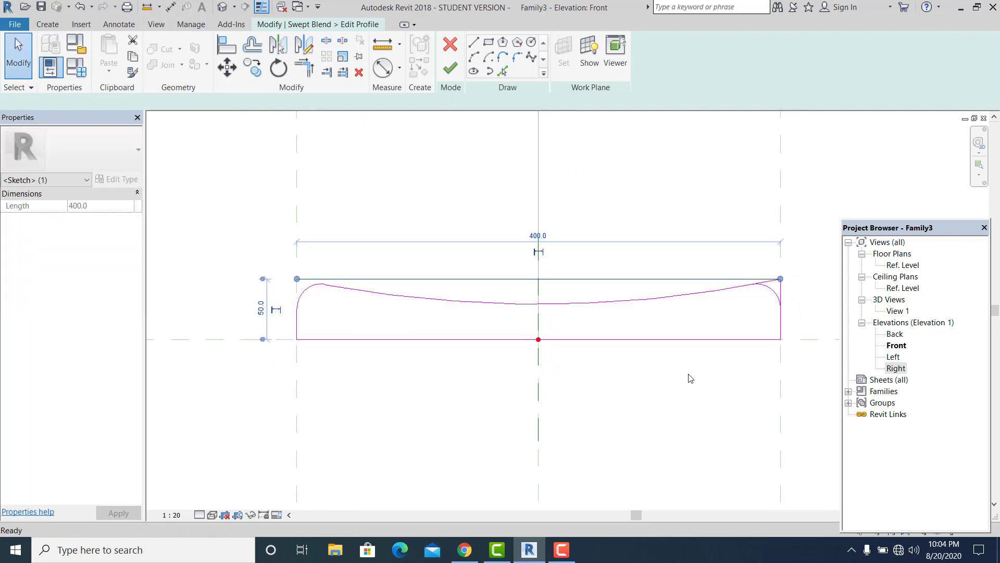
key(Delete)
middle_drag(689, 401, 652, 406)
Trim the curved top arc and the right edge to the mirrored fillet at the upper-right corner.
key(t)
key(r)
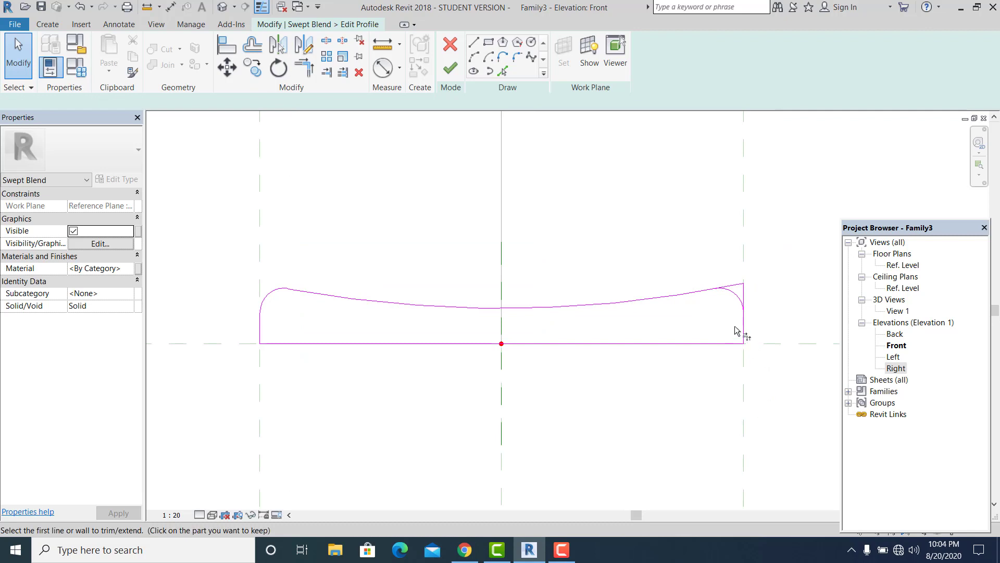
click(695, 292)
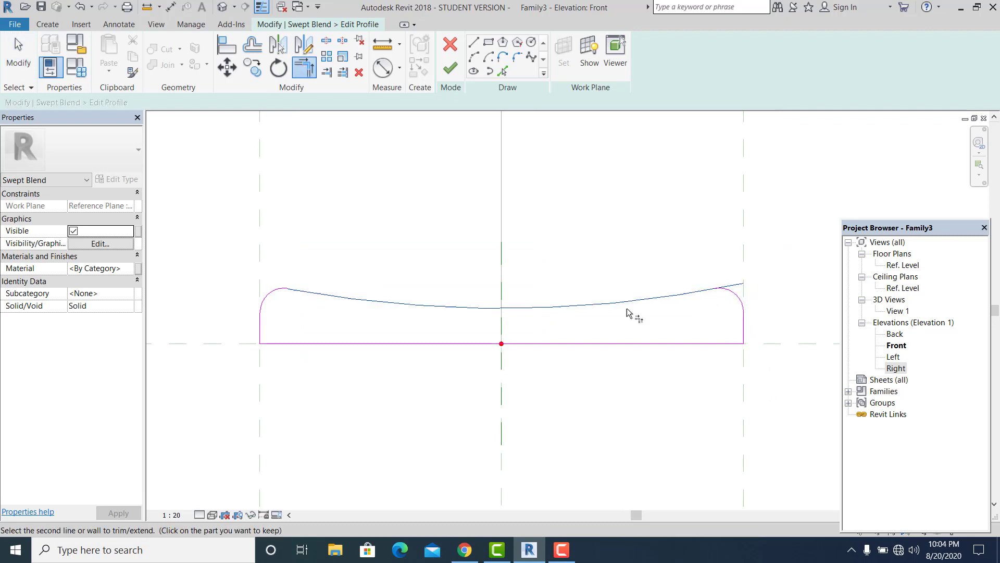
click(735, 293)
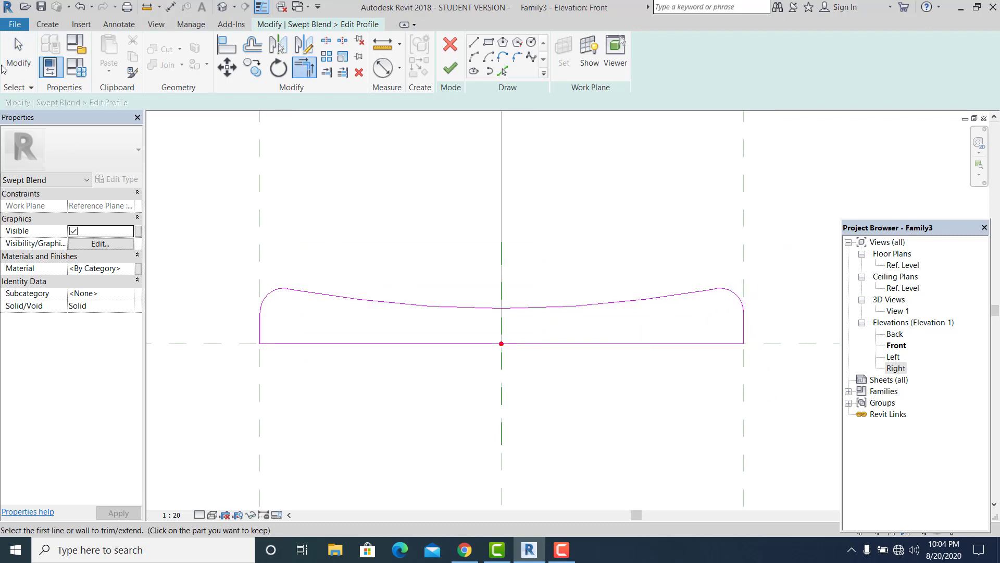
key(Escape)
key(Escape)
Fillet the profile's lower-right corner between the base line and the right edge with a 5 mm radius.
scroll(582, 291, down, 1)
scroll(651, 323, up, 1)
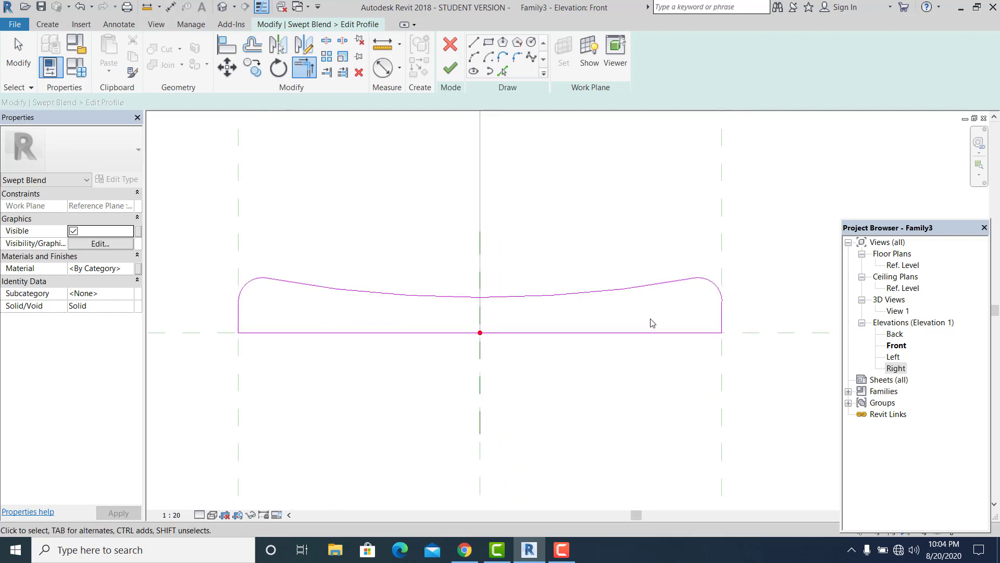
scroll(480, 327, down, 1)
middle_drag(489, 348, 493, 354)
scroll(514, 375, up, 3)
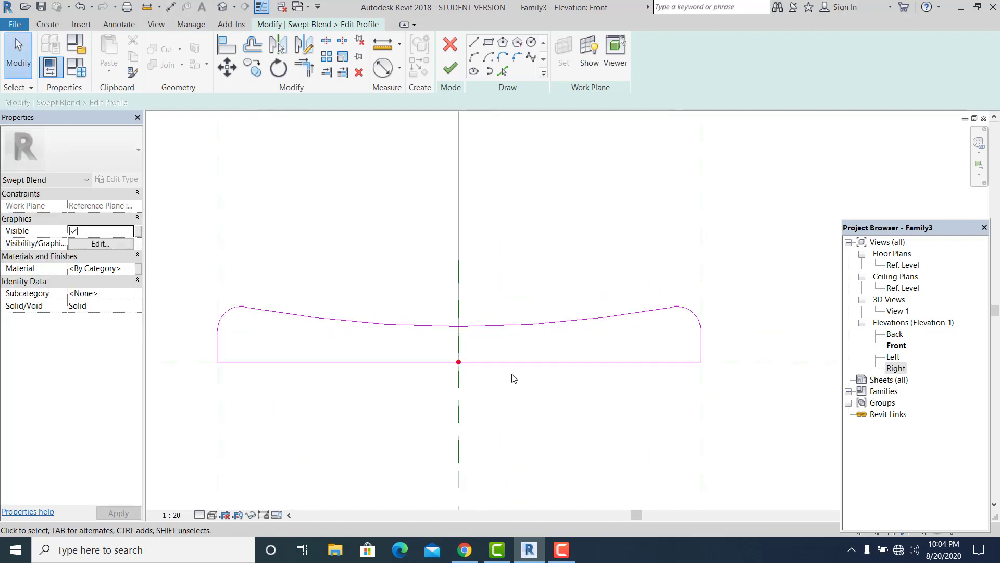
click(517, 57)
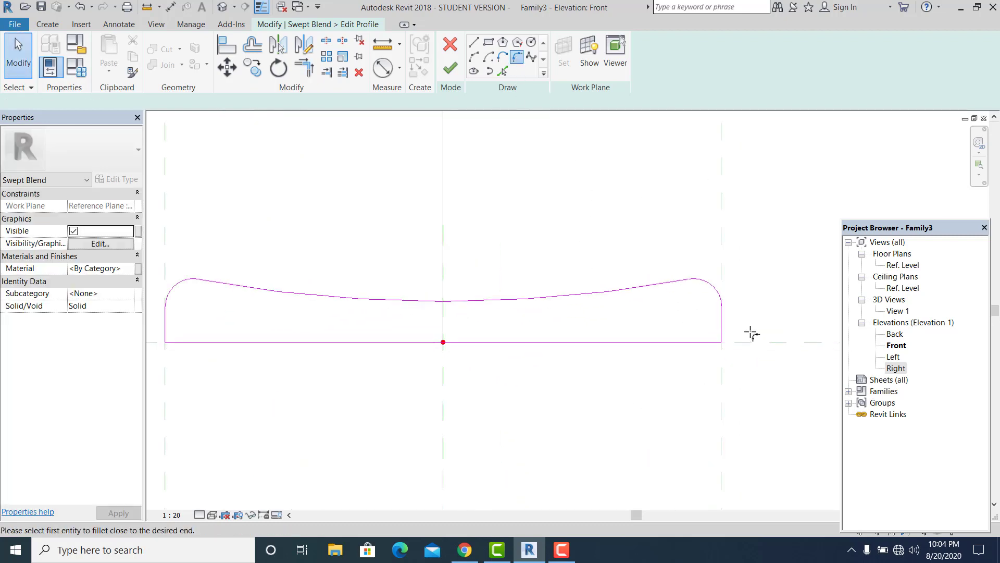
scroll(721, 342, up, 1)
click(719, 342)
click(721, 335)
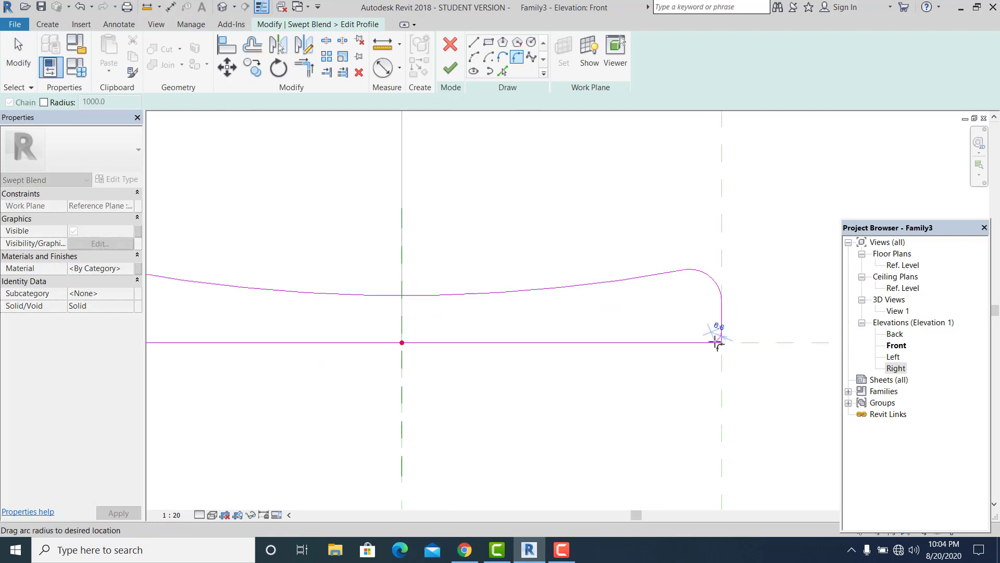
scroll(716, 342, up, 1)
click(717, 341)
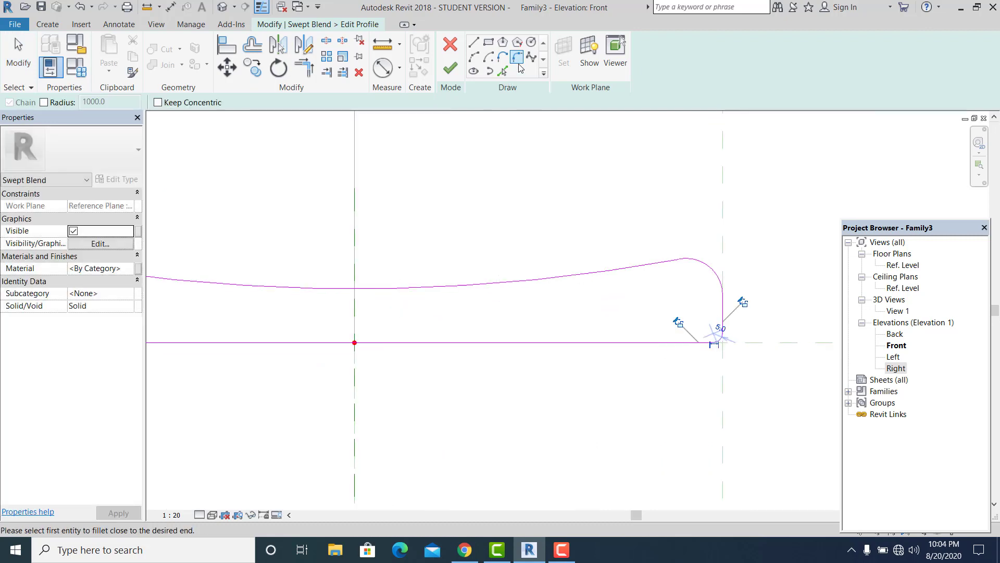
middle_drag(307, 366, 602, 378)
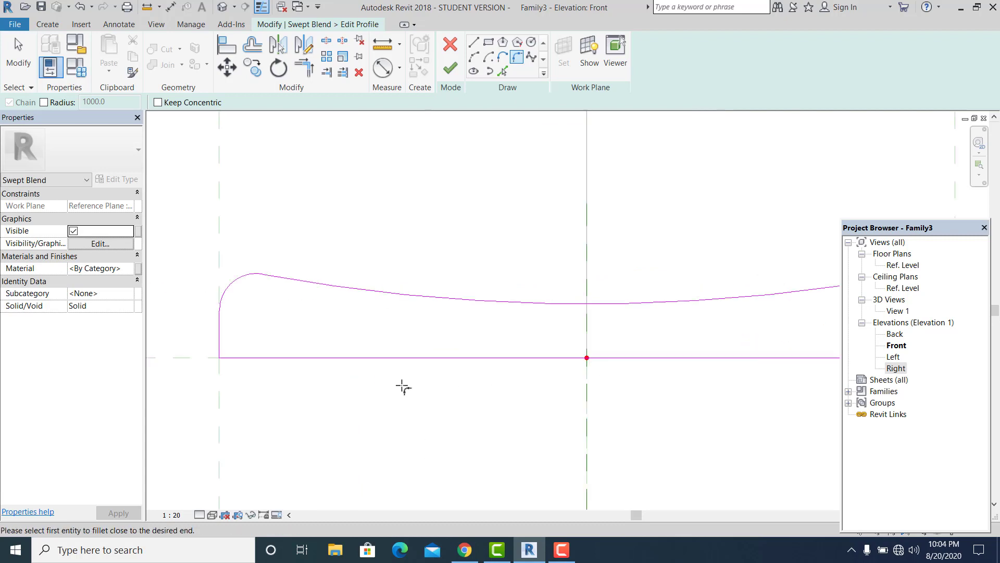
key(Escape)
Mirror the lower-right corner fillet about the Center (Left/Right) reference plane to the lower-left corner.
scroll(466, 310, down, 2)
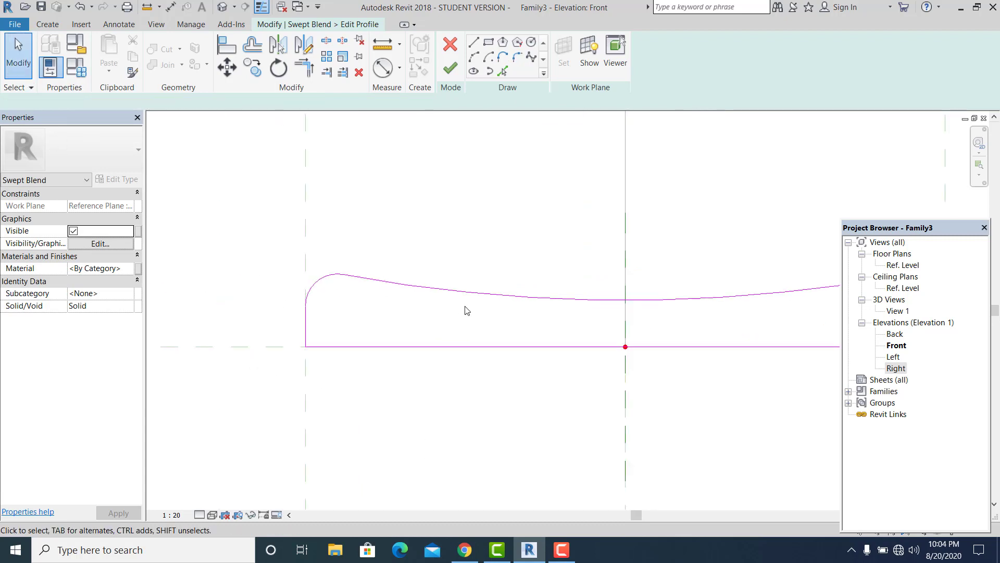
middle_drag(536, 334, 559, 332)
key(m)
key(m)
click(501, 167)
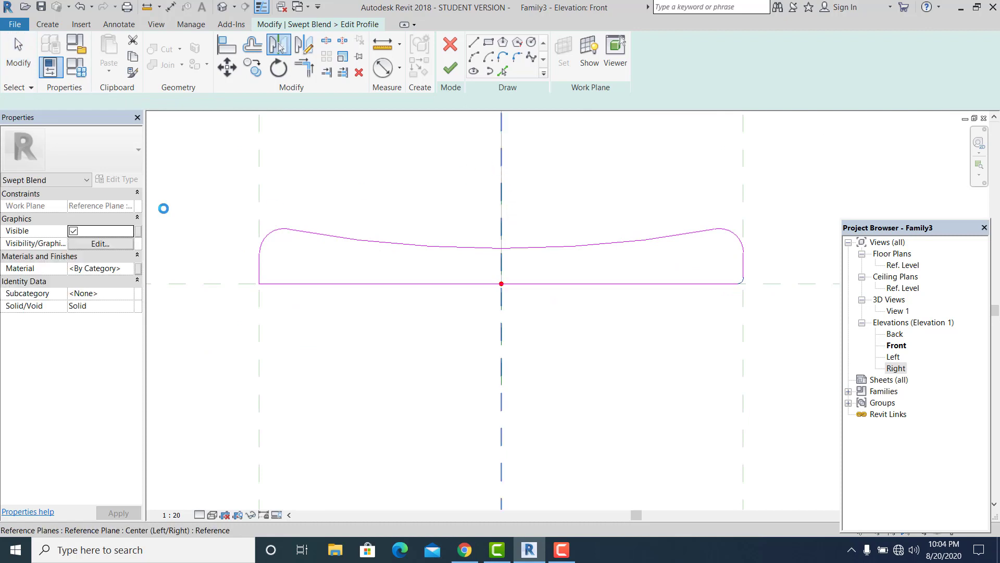
click(261, 278)
click(234, 364)
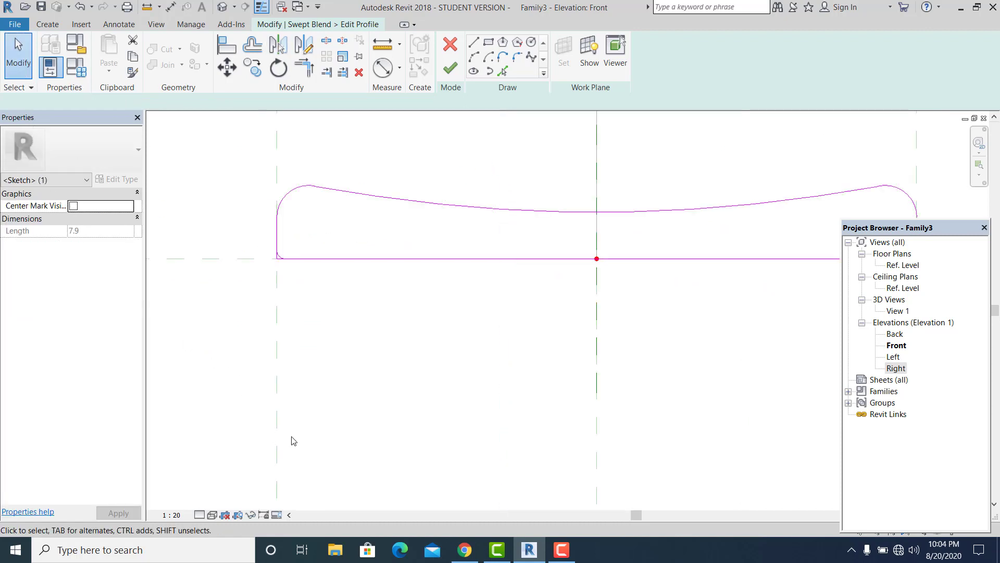
Trim the base line and the left edge to the mirrored fillet at the lower-left corner.
key(t)
key(r)
scroll(306, 267, up, 2)
click(289, 242)
scroll(278, 240, up, 1)
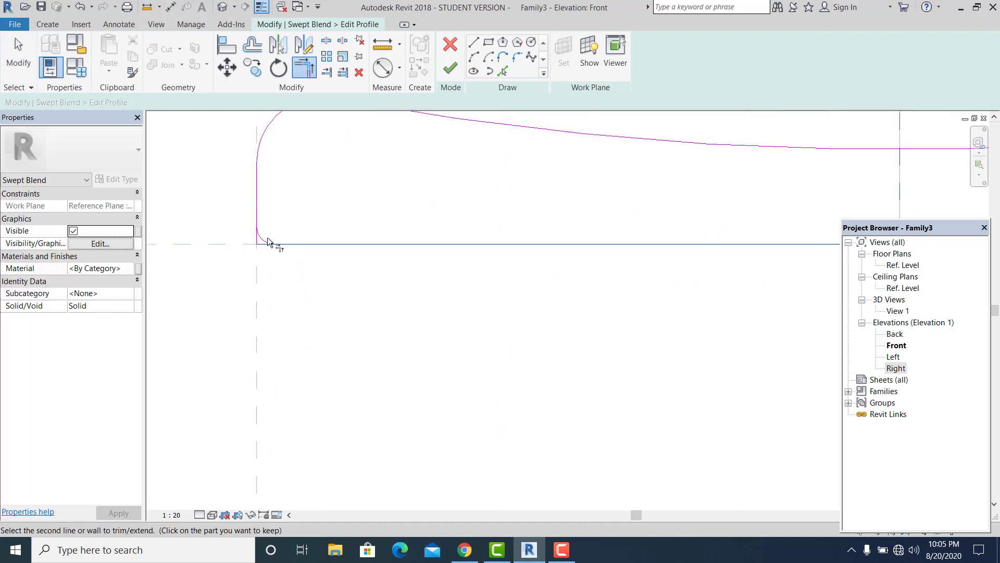
click(250, 222)
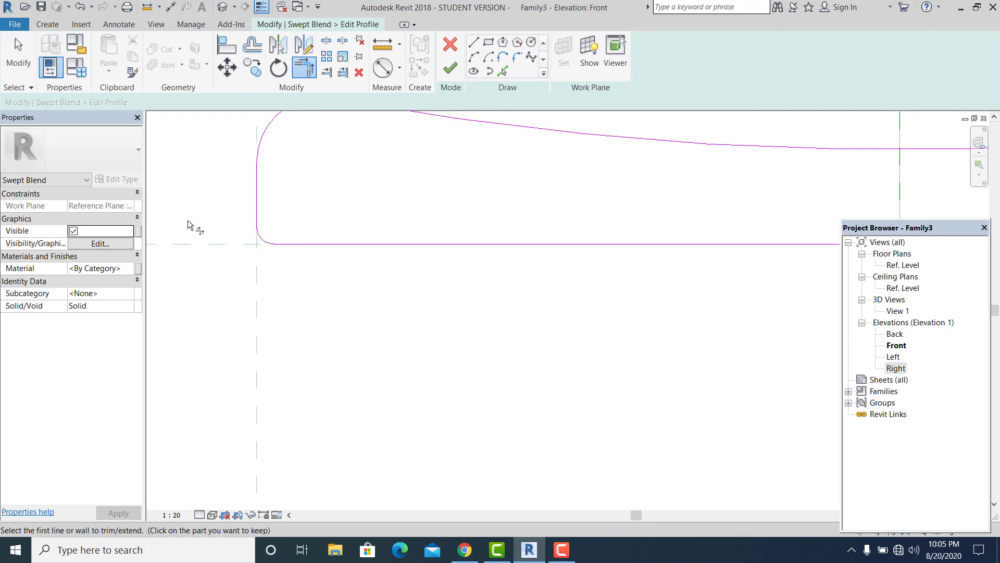
click(26, 60)
scroll(454, 339, down, 6)
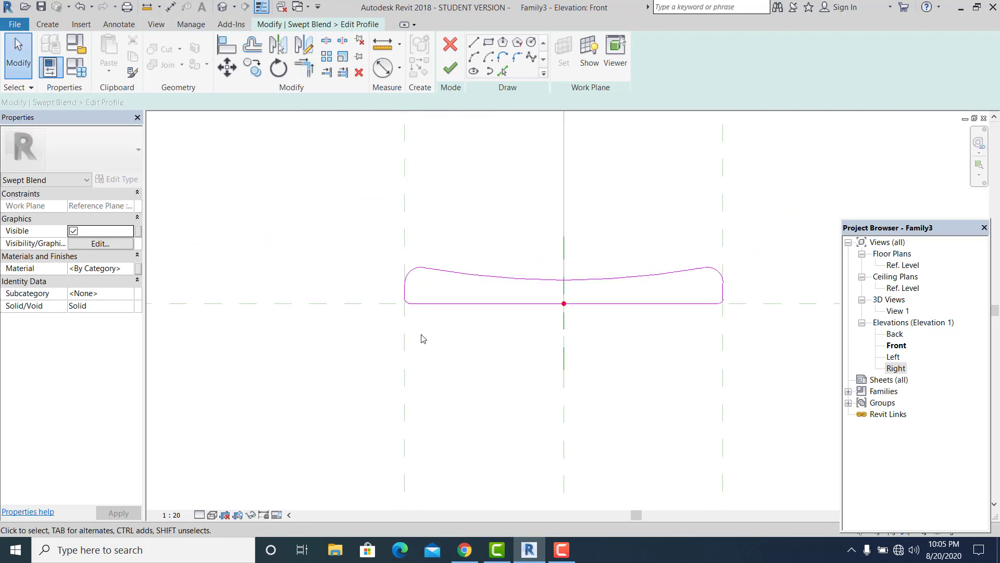
Finish the first profile and open the second profile, at the path's upper end, for sketching in the Ref. Level floor plan.
middle_drag(440, 383, 418, 372)
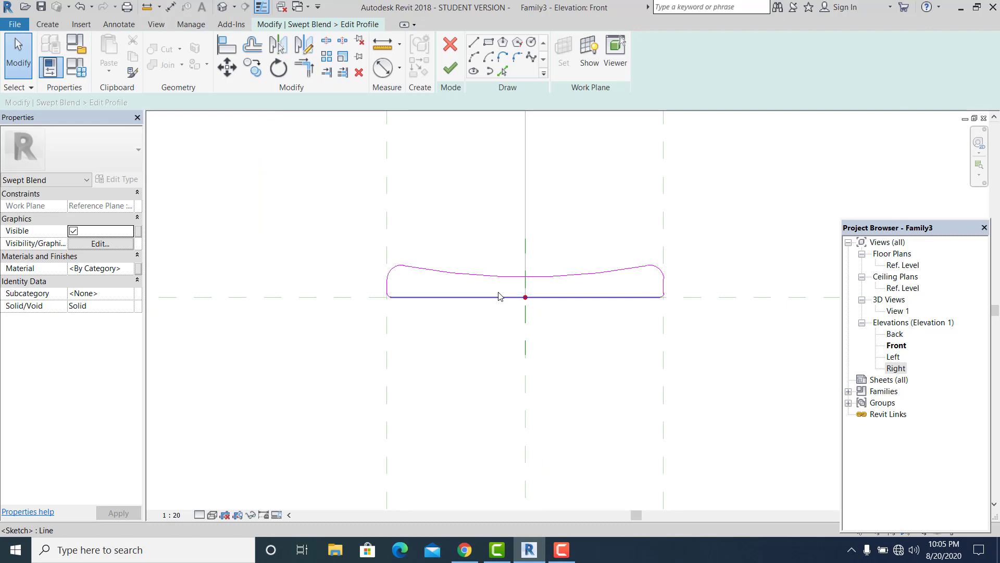
scroll(499, 302, down, 1)
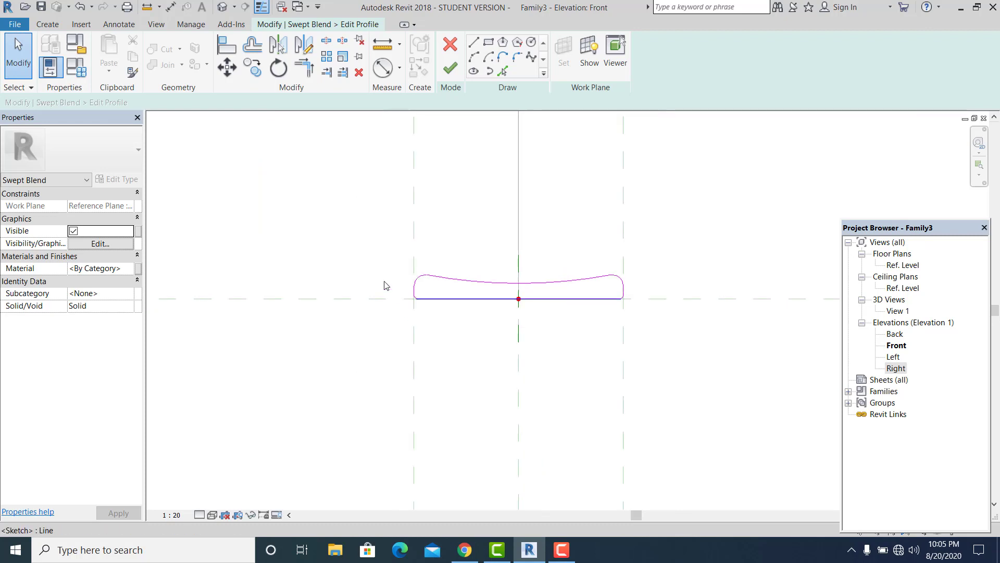
scroll(461, 260, up, 1)
scroll(479, 300, down, 1)
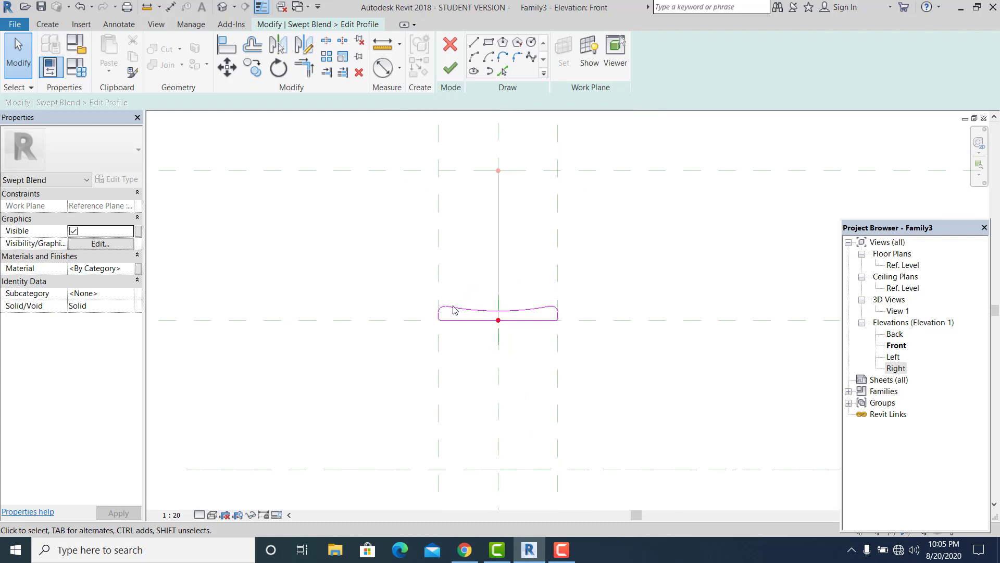
click(450, 71)
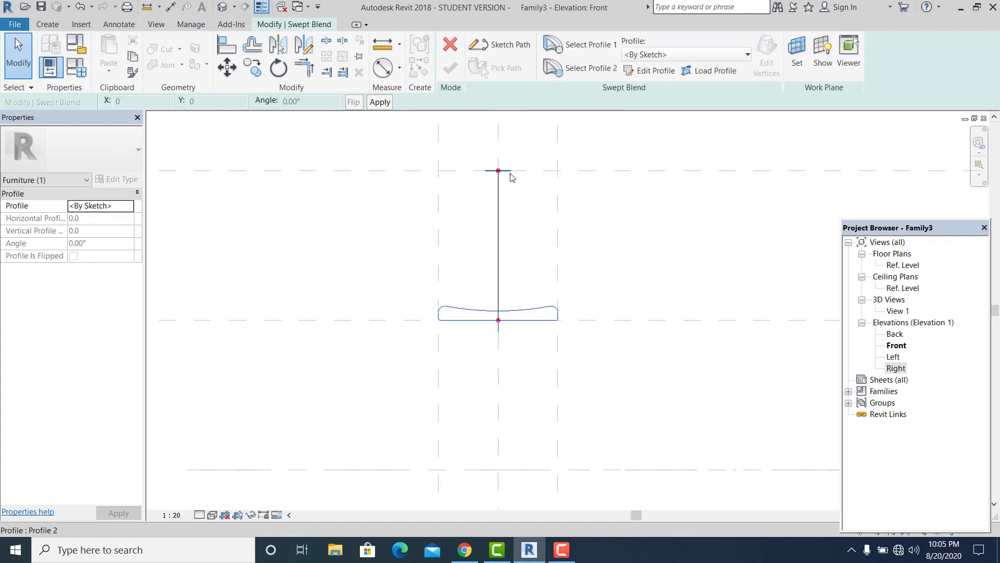
double_click(510, 177)
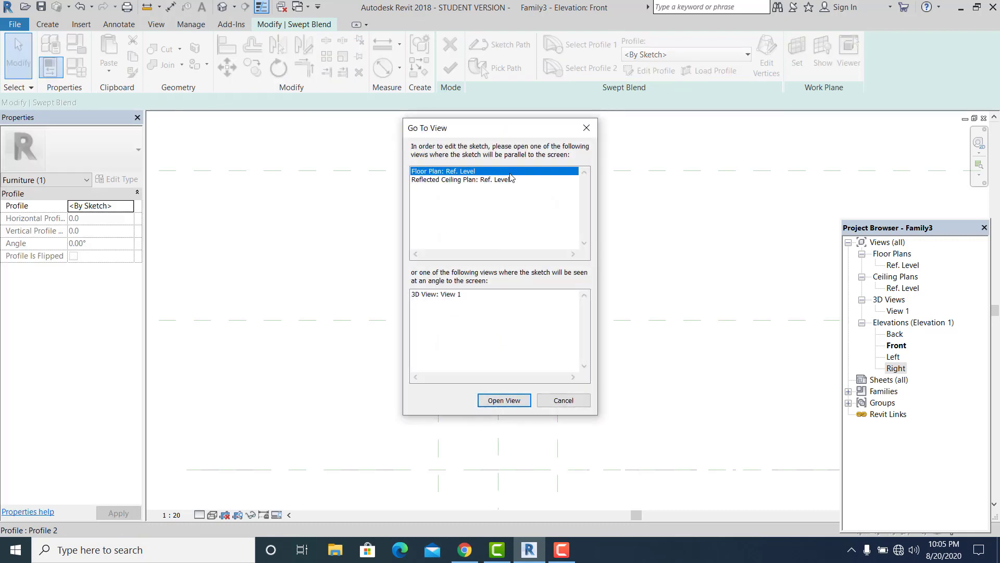
double_click(473, 175)
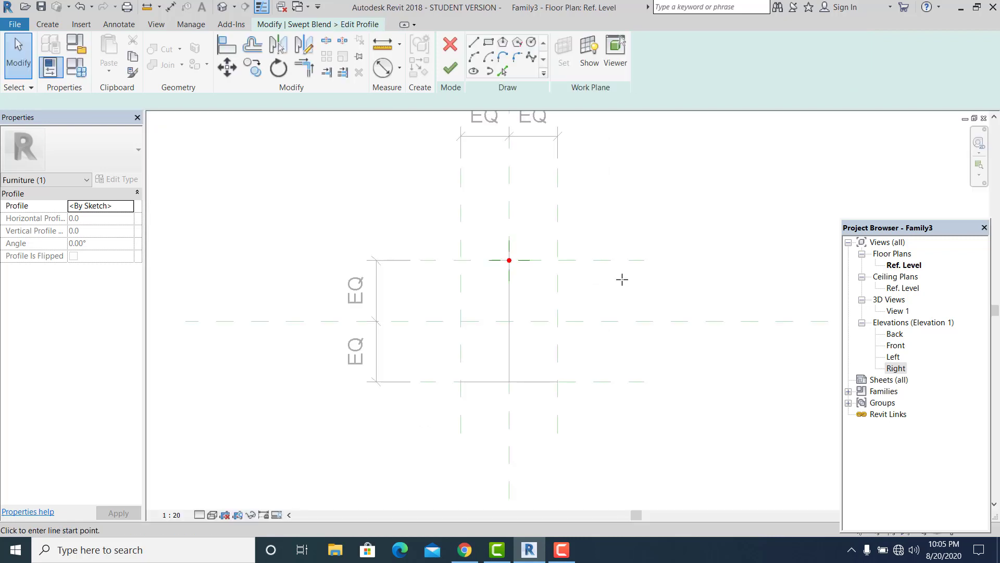
Sketch a shallow arc for the second profile, with ends about 520 mm apart and its crest at the path's end point.
scroll(507, 263, up, 2)
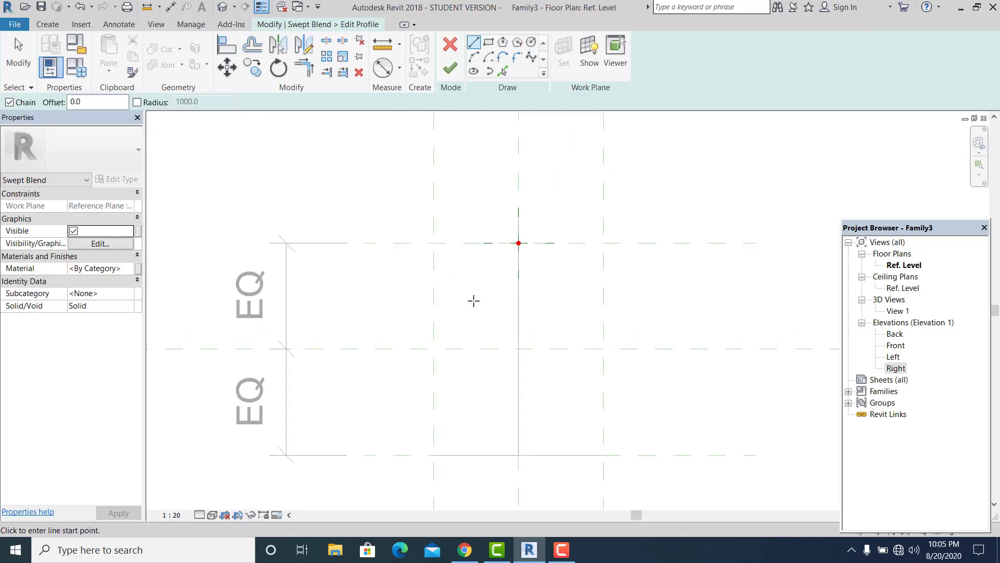
key(Escape)
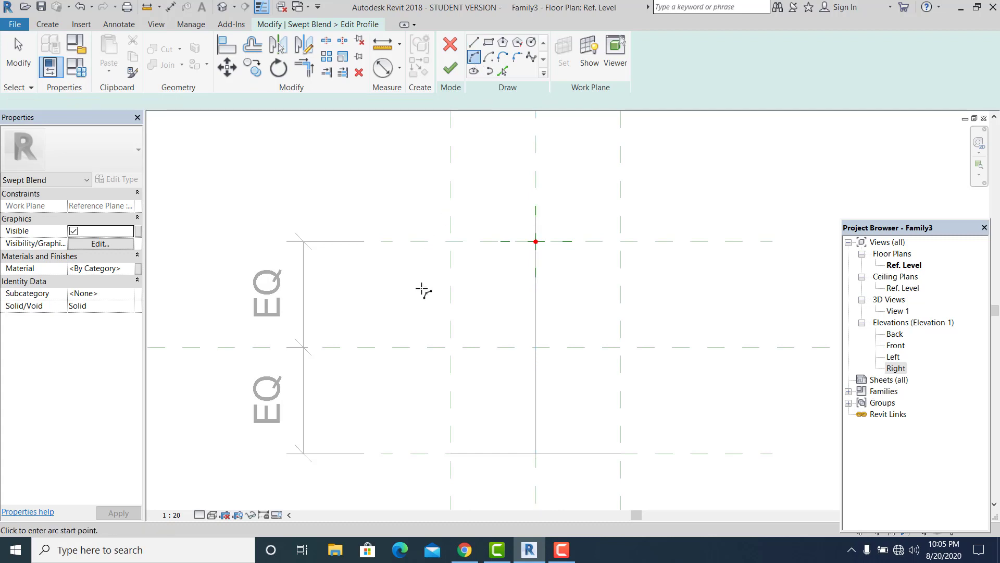
click(641, 288)
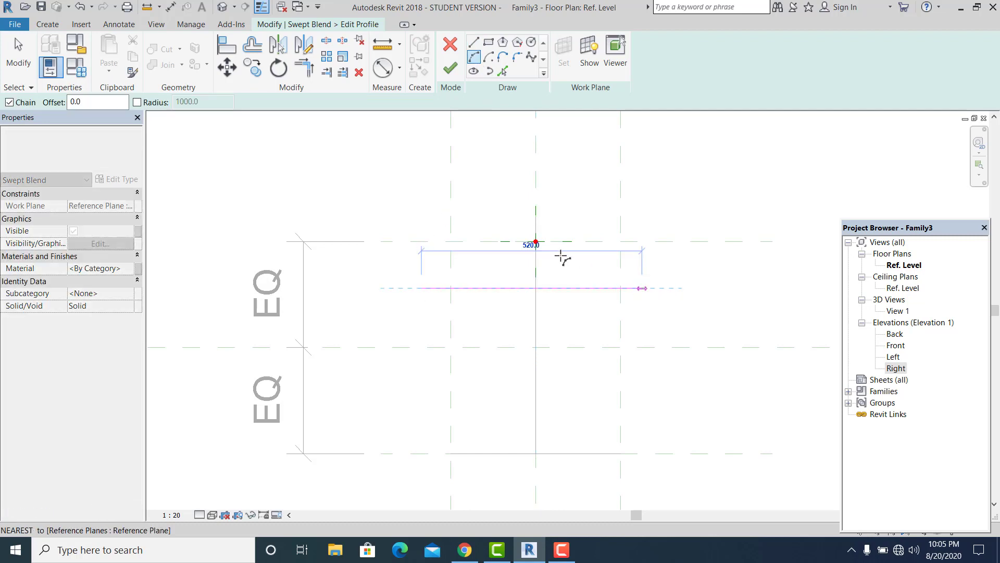
scroll(537, 244, up, 1)
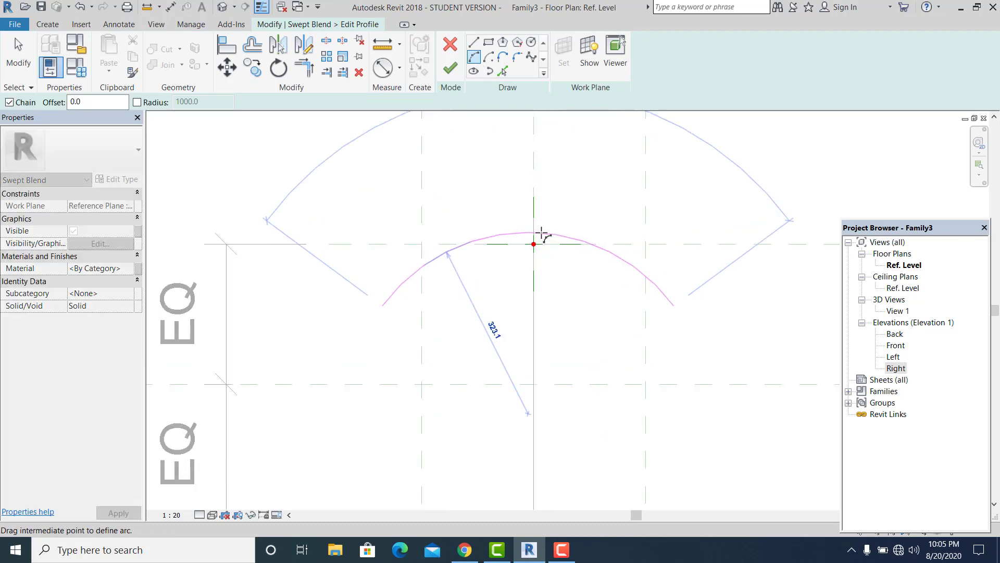
click(637, 333)
scroll(494, 333, down, 2)
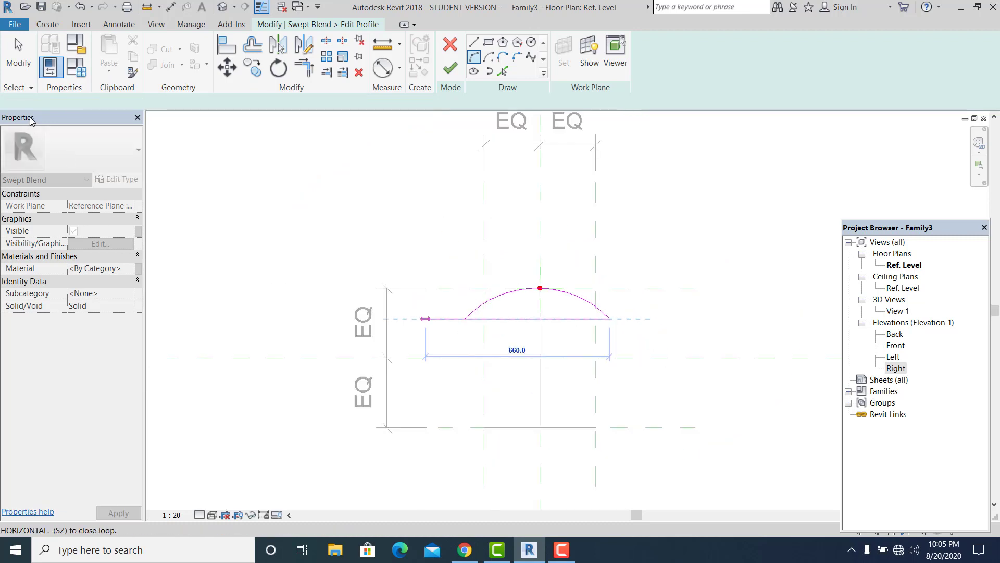
click(18, 55)
Offset a copy of the arc outward by 50 mm.
scroll(579, 283, up, 1)
middle_drag(546, 320, 541, 308)
scroll(541, 306, up, 1)
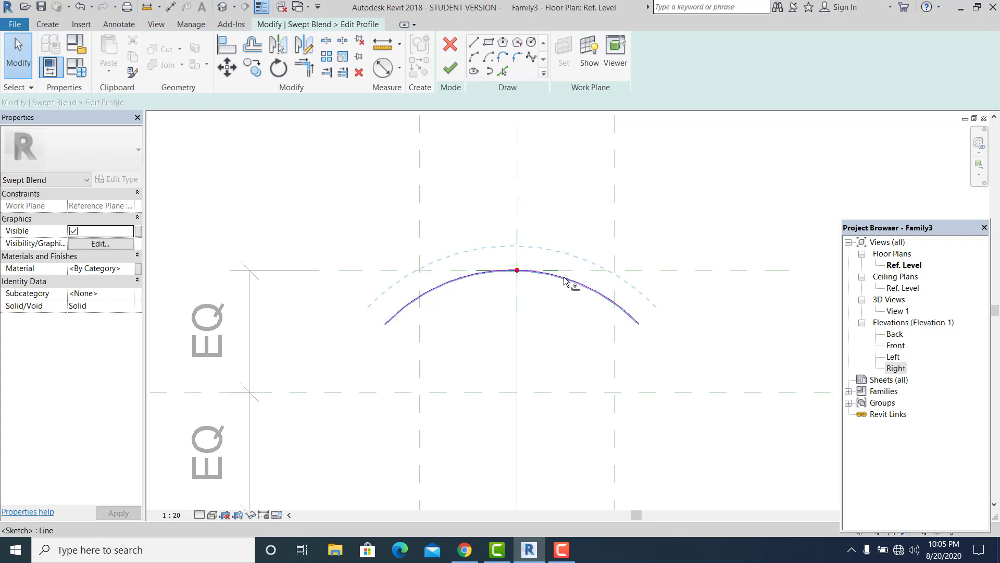
key(o)
key(f)
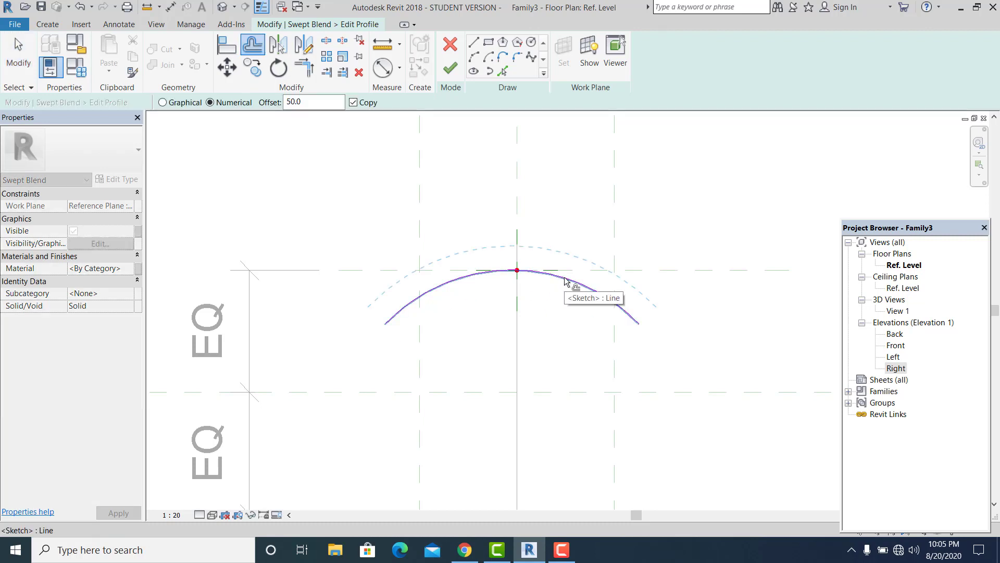
click(565, 281)
key(Escape)
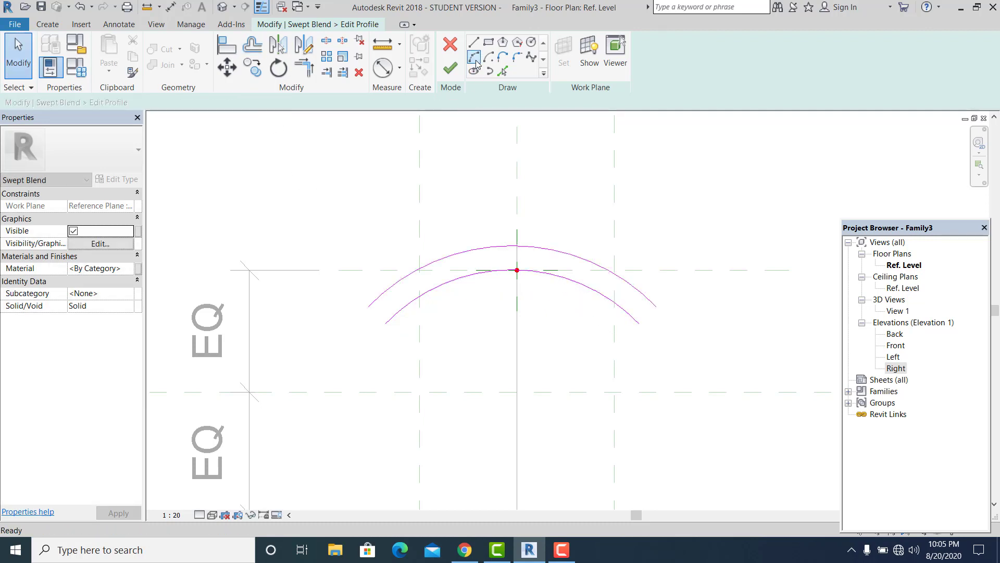
Close the left end of the two arcs with a rounded arc of 25 mm radius.
click(368, 305)
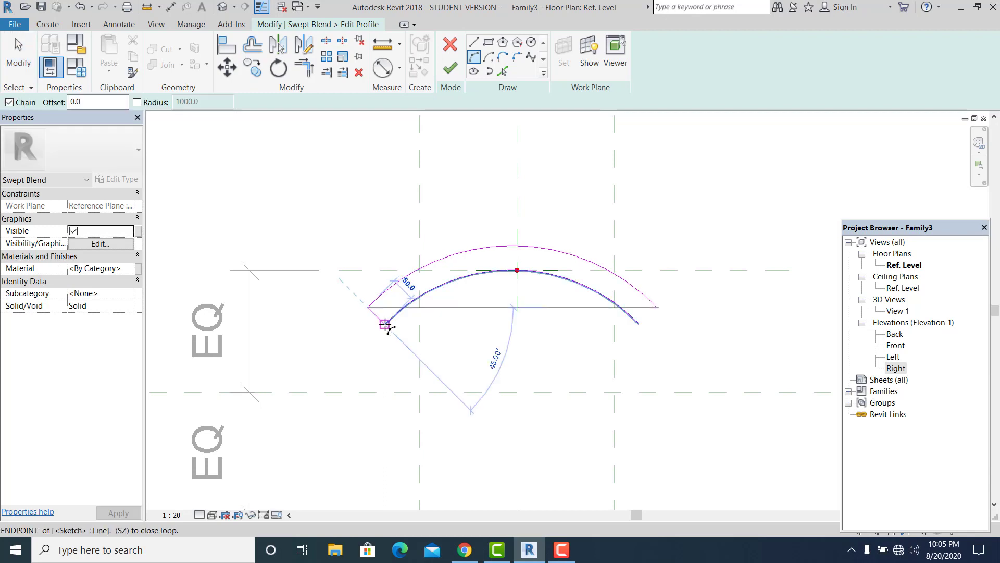
click(386, 323)
scroll(381, 327, up, 2)
click(366, 325)
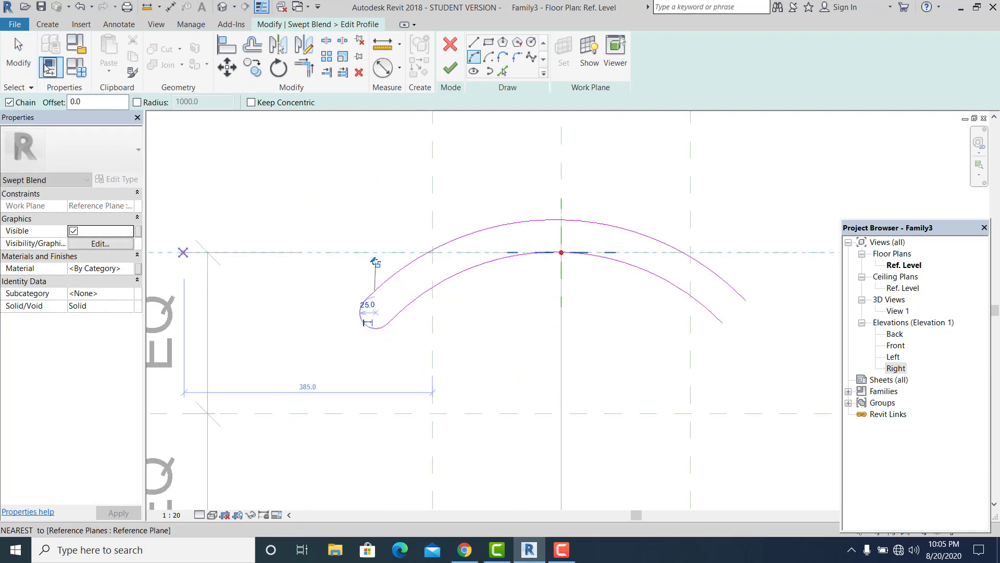
key(Escape)
Try to mirror the left end arc about the Center (Left/Right) reference plane, and delete the mirrored copy.
click(370, 327)
middle_drag(553, 390, 530, 382)
key(m)
key(m)
click(542, 178)
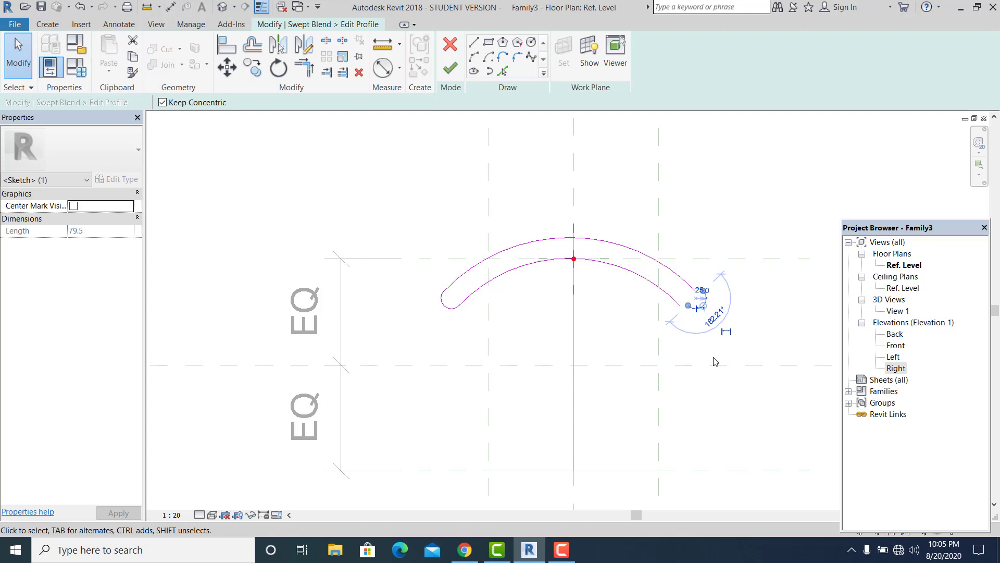
key(Delete)
click(446, 308)
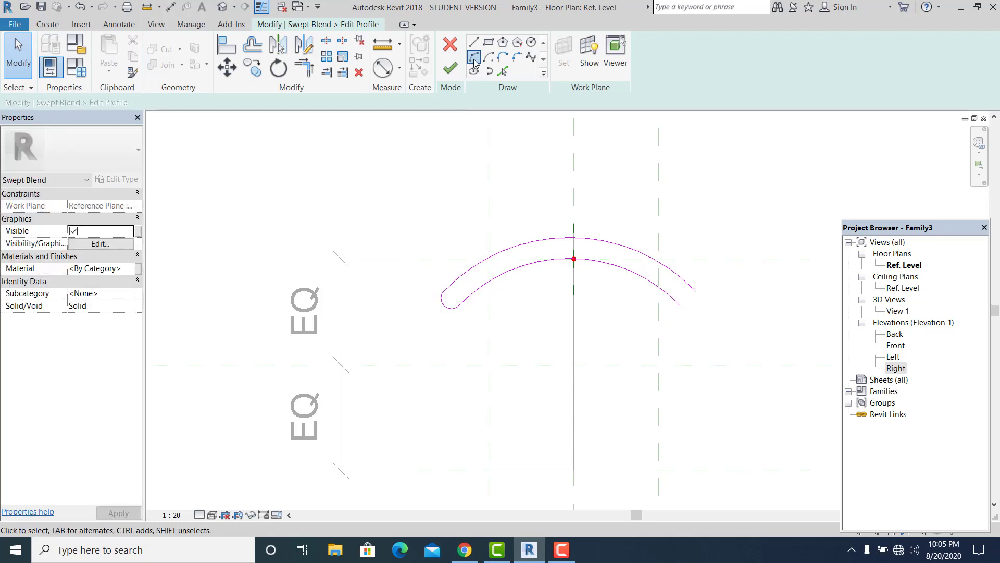
Close the right end of the two arcs with a rounded arc of 25 mm radius.
click(682, 304)
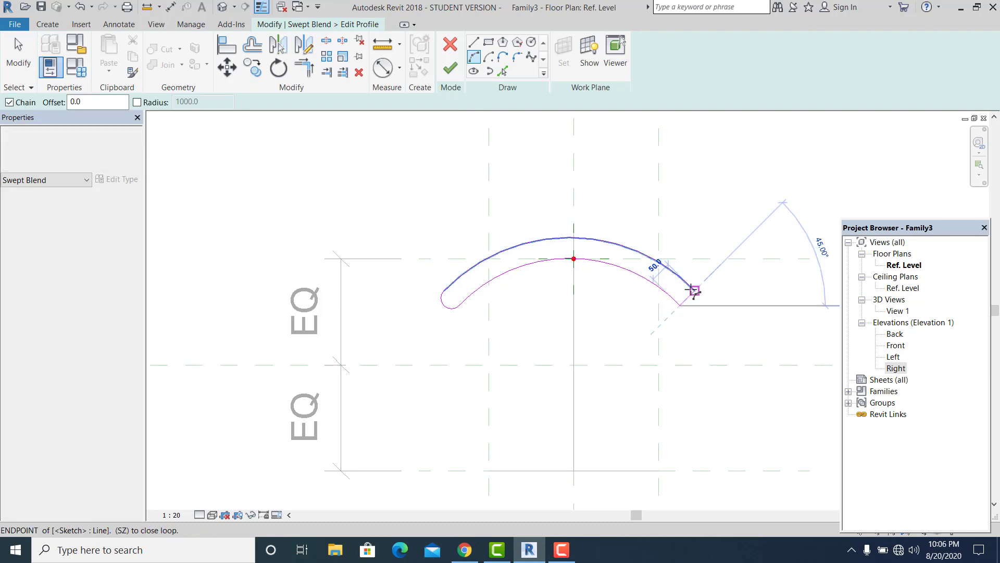
click(666, 307)
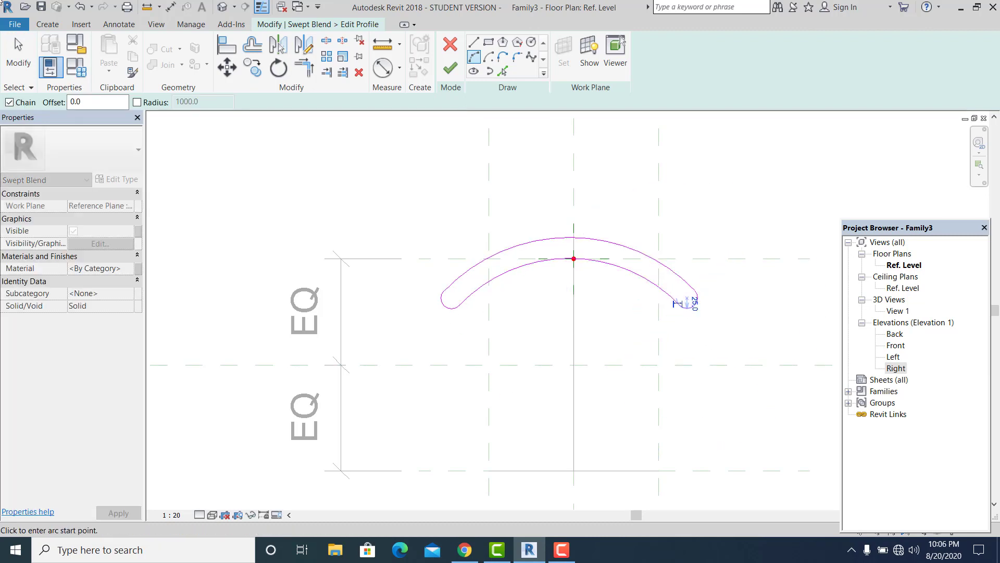
key(Escape)
key(Escape)
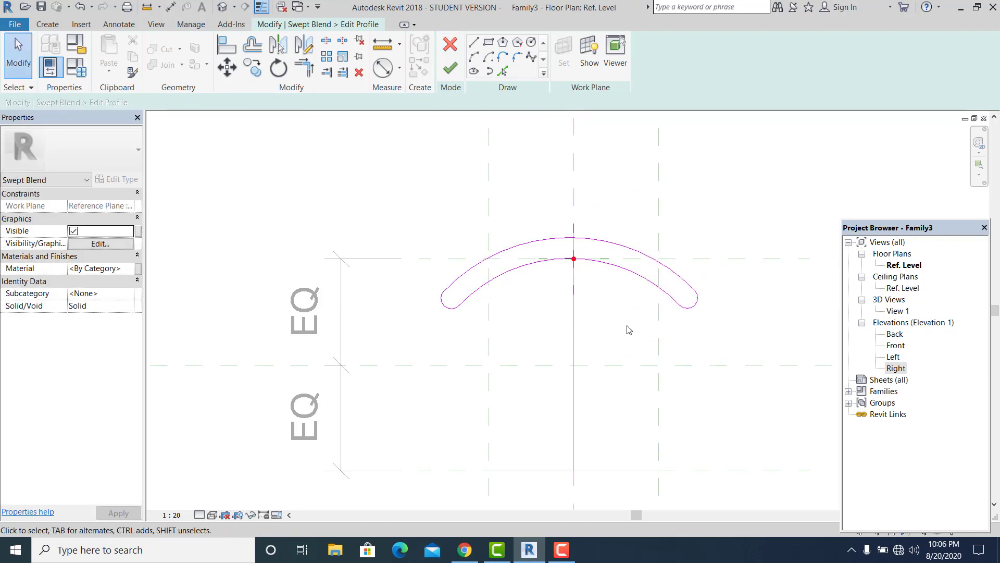
Finish the second profile sketch and complete the swept blend.
scroll(624, 291, down, 1)
middle_drag(625, 291, 591, 193)
scroll(592, 272, up, 2)
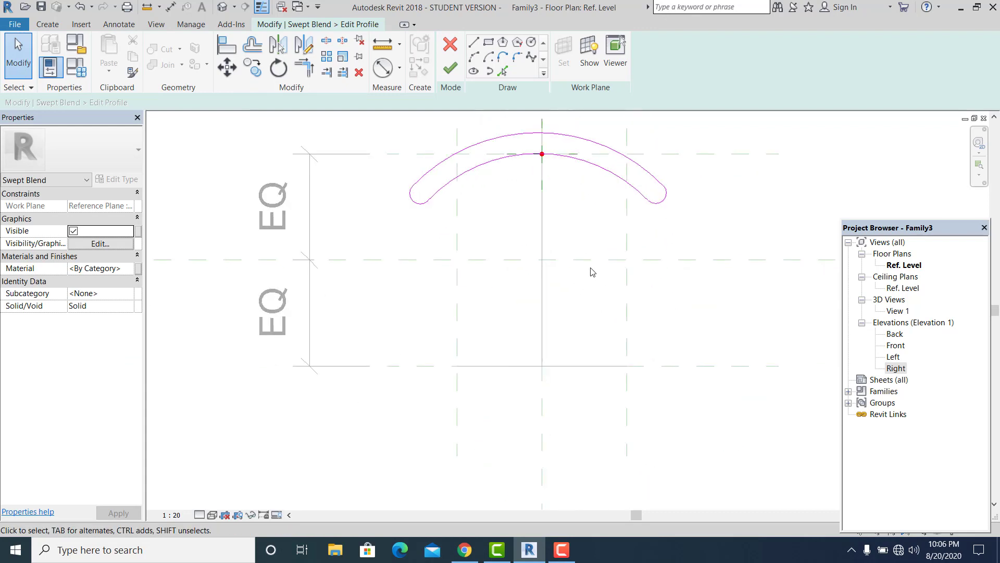
click(451, 68)
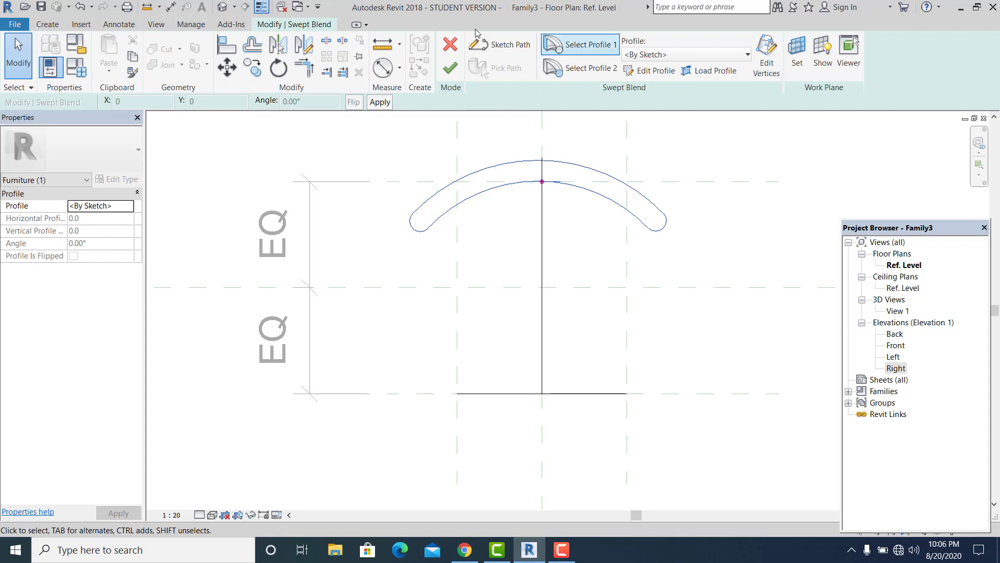
click(451, 70)
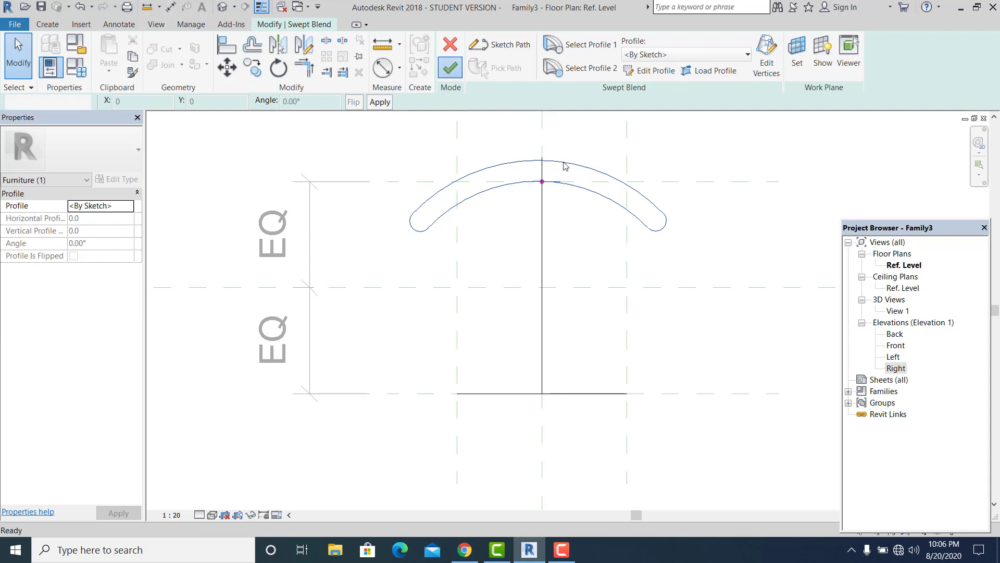
click(646, 328)
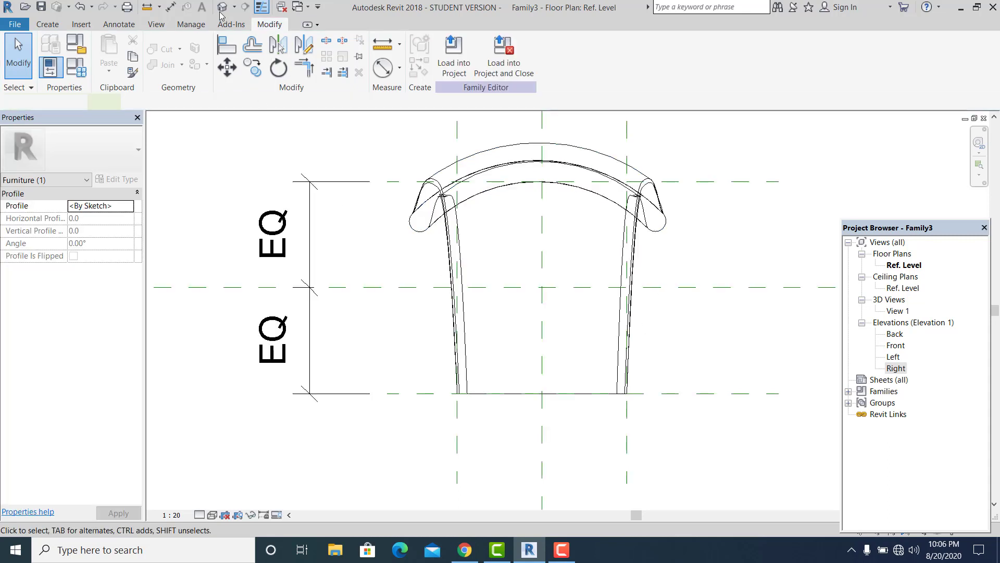
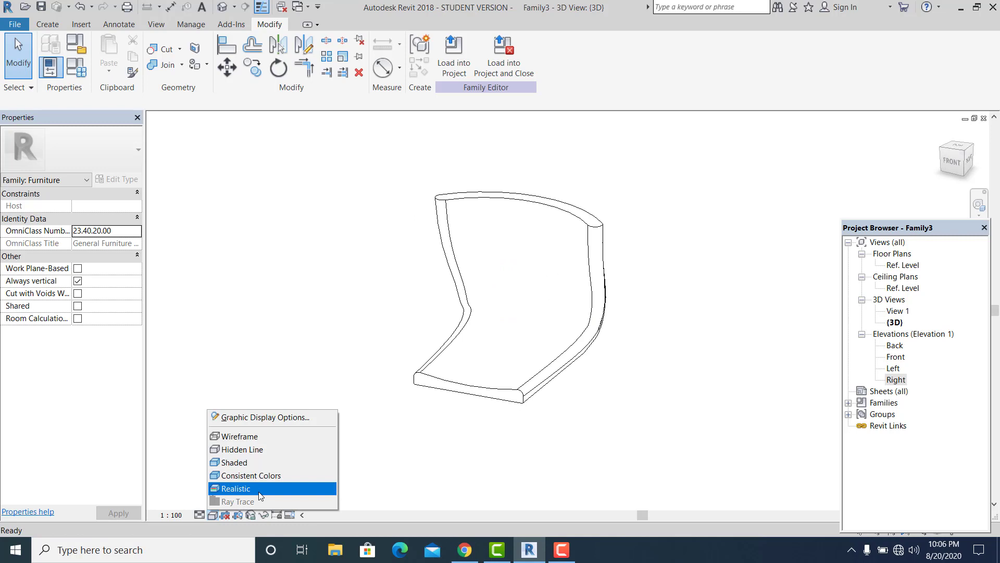
Display the swept blend in the 3D view with the Realistic visual style and inspect its seat and back.
click(242, 489)
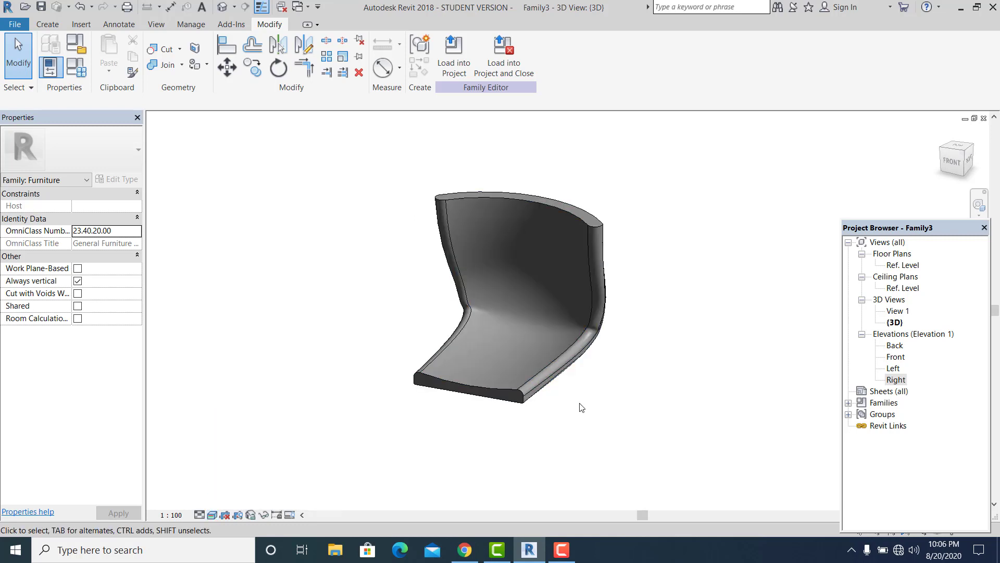
shift+middle_drag(582, 407, 627, 373)
scroll(568, 343, up, 4)
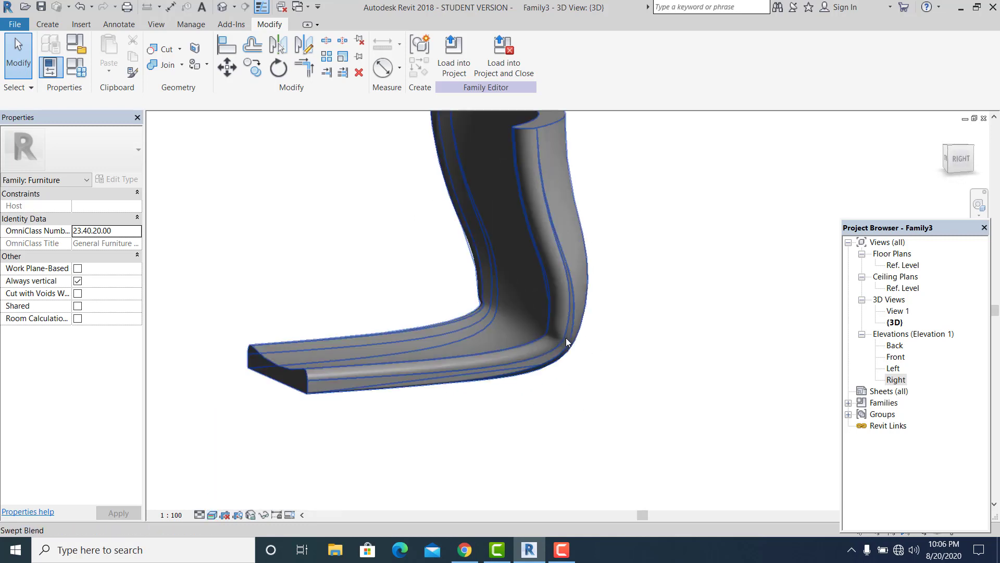
shift+middle_drag(568, 342, 593, 355)
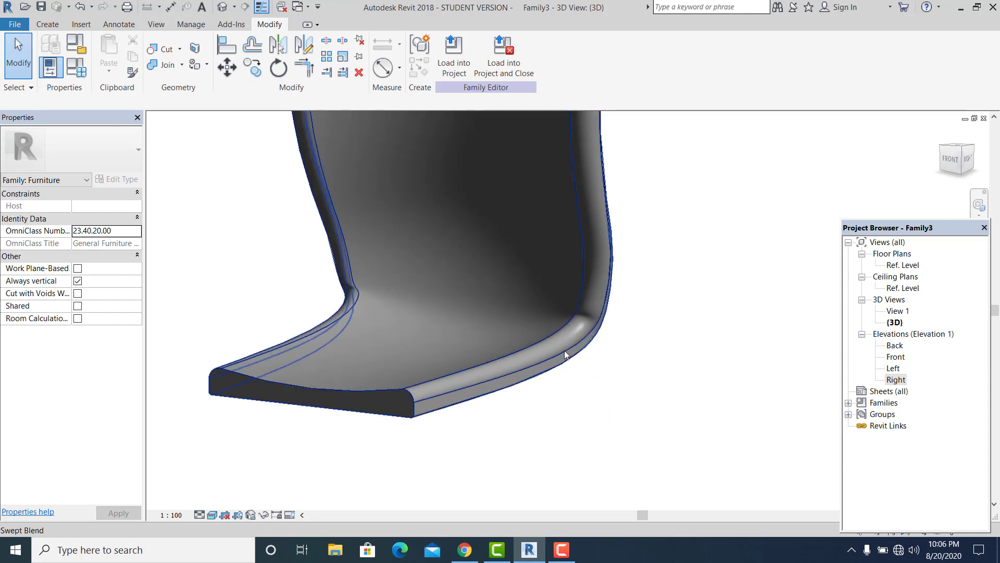
Create a new material named WOOD and assign it to the swept blend.
click(611, 309)
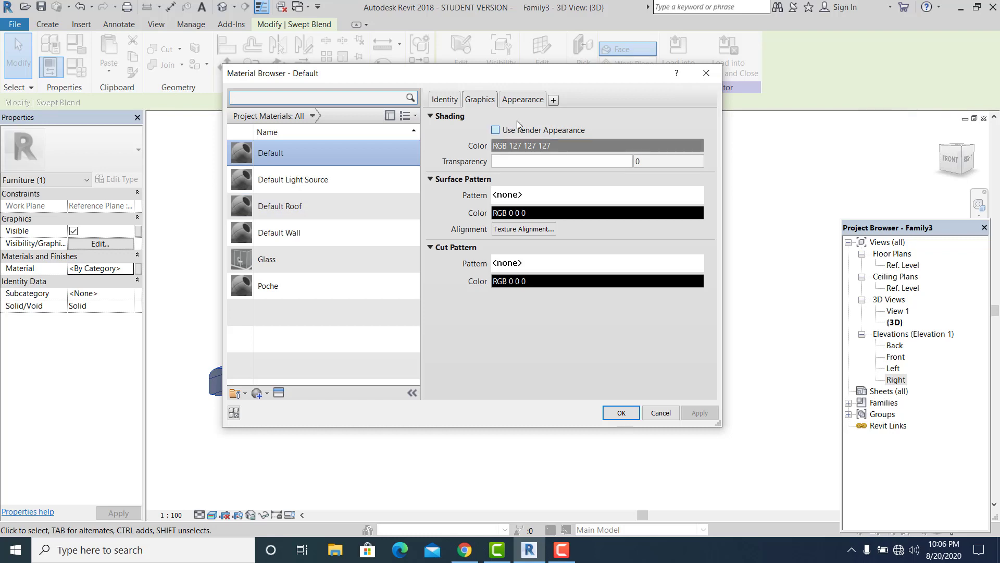
click(268, 394)
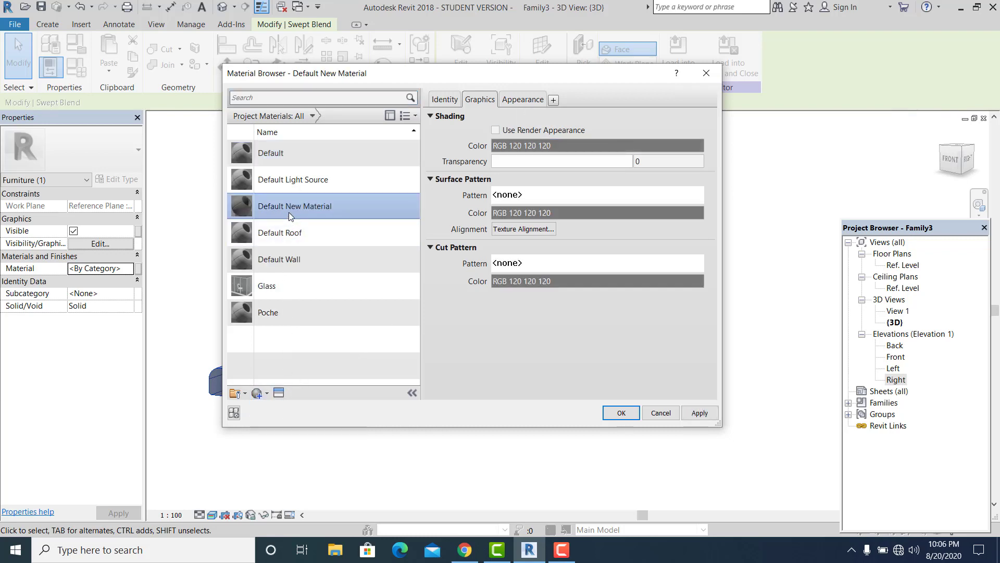
right_click(290, 217)
click(321, 245)
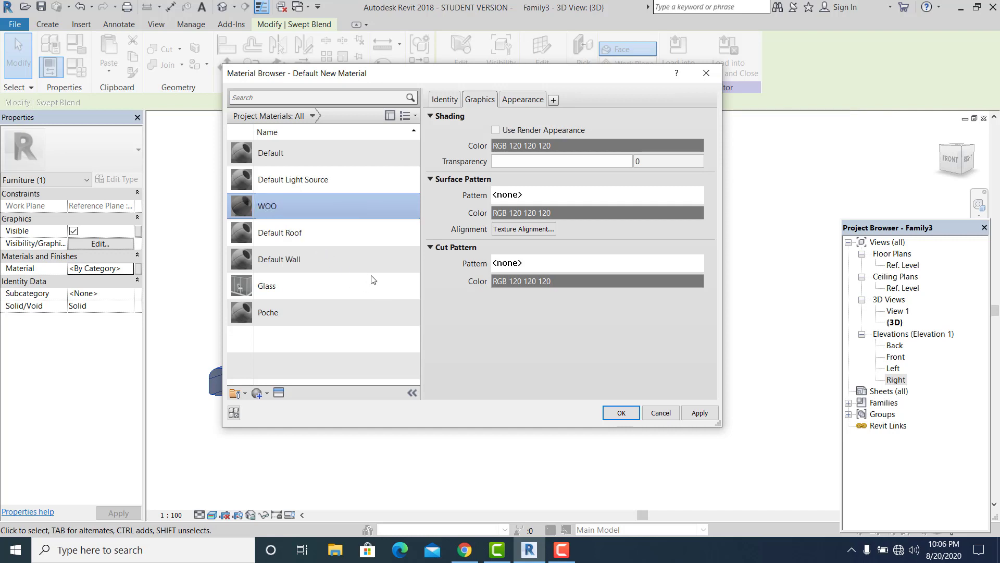
click(699, 413)
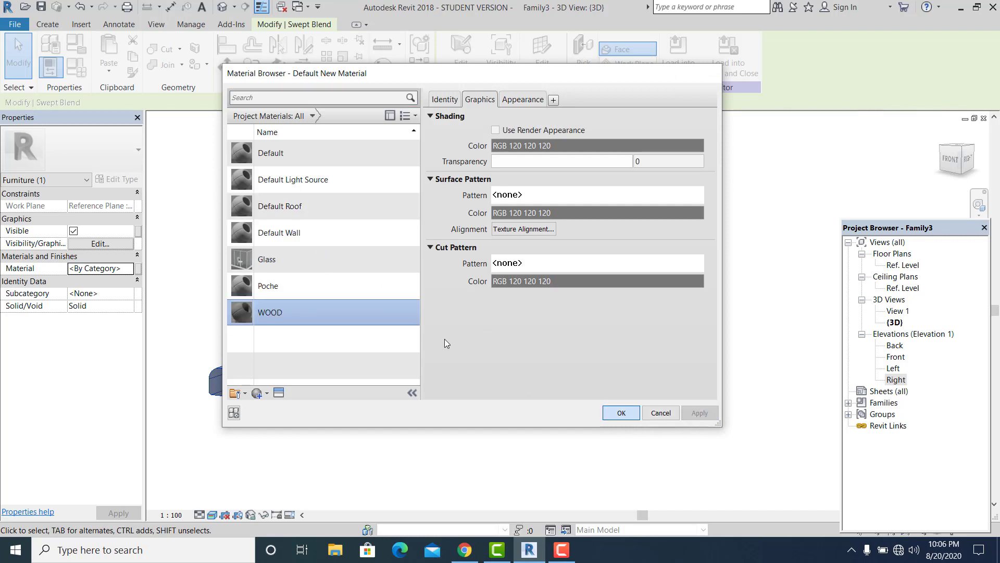
click(621, 412)
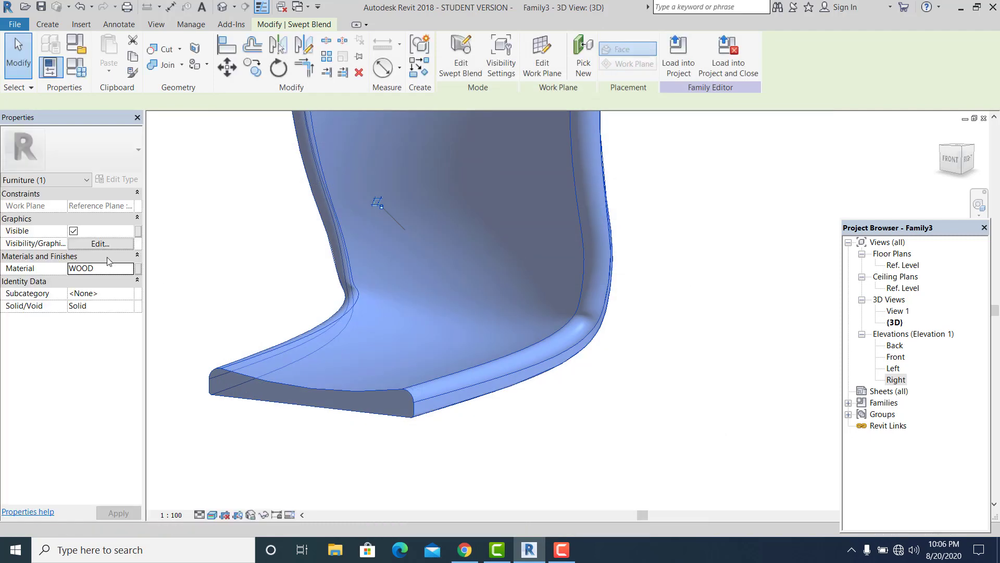
Open the WOOD material's appearance assets and display the Wood category of the Appearance Library.
click(129, 268)
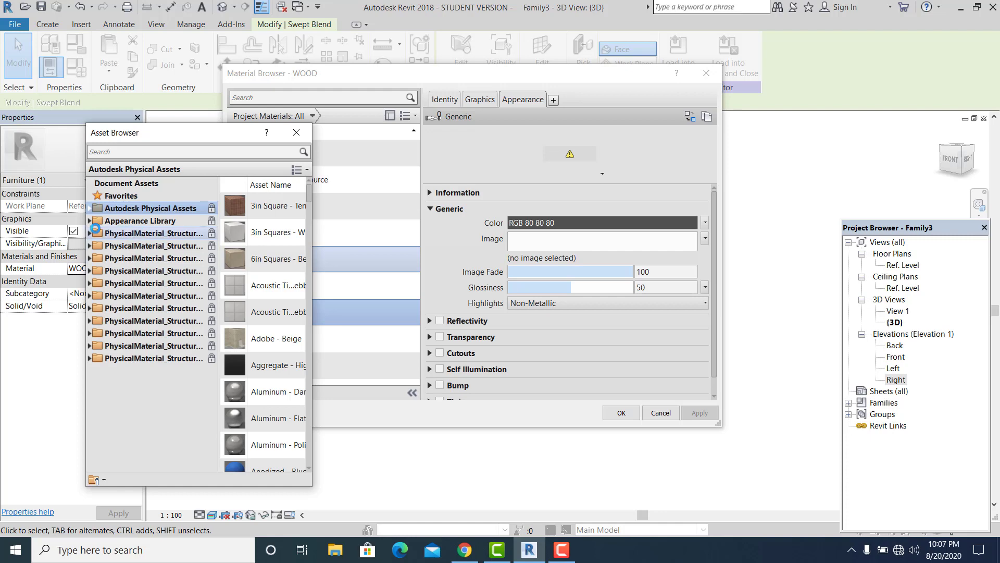
click(94, 223)
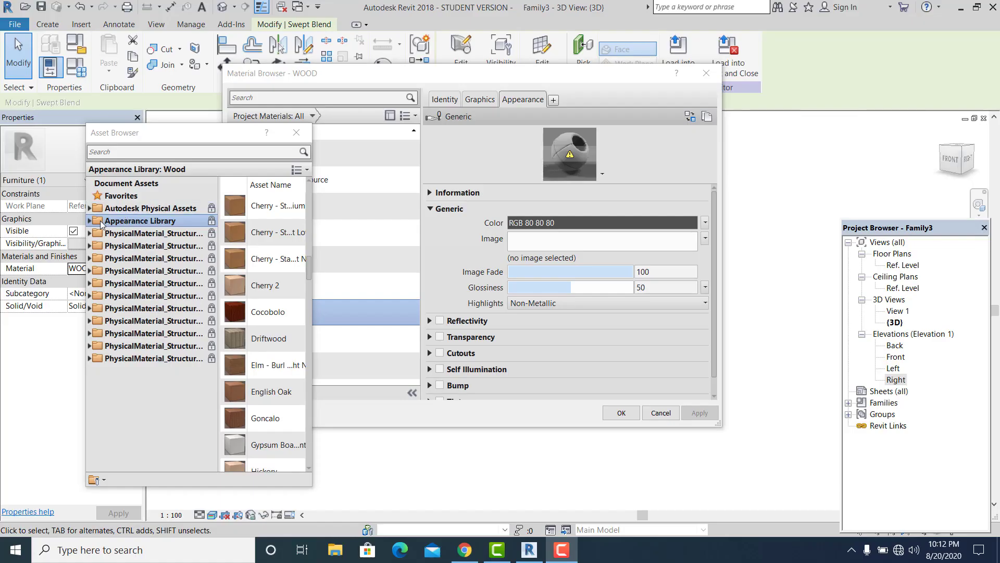
drag(98, 224, 95, 225)
click(95, 225)
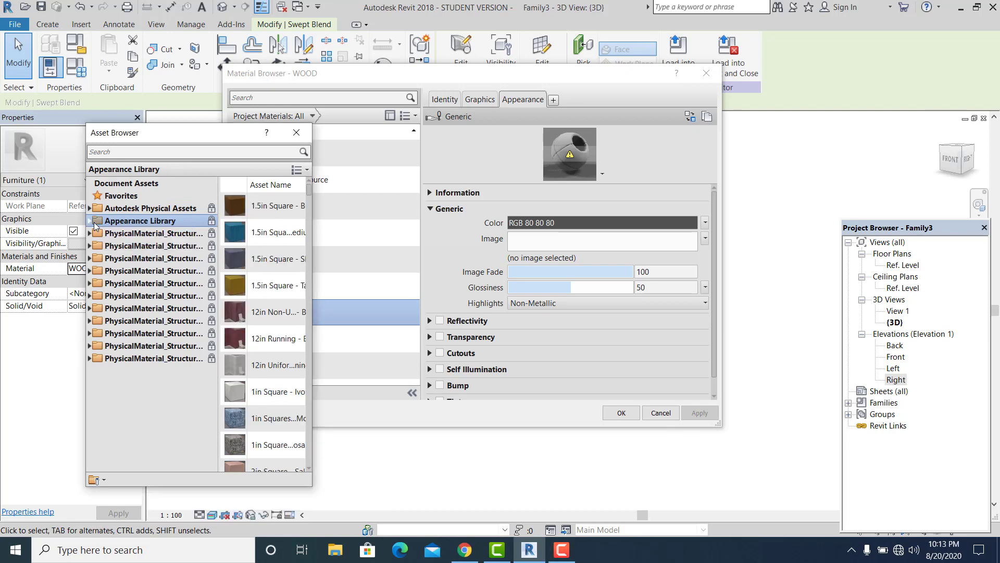
click(91, 223)
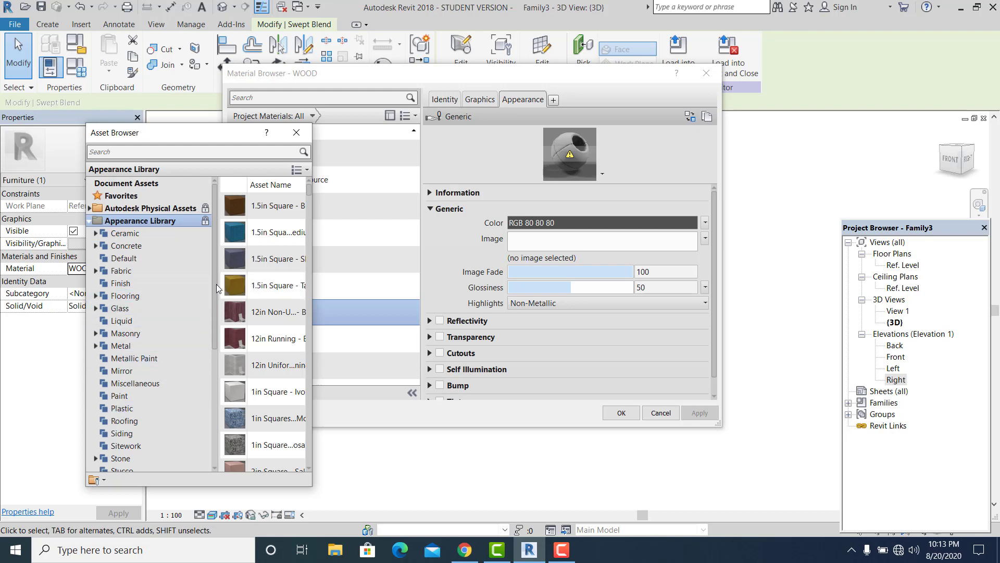
drag(217, 284, 207, 317)
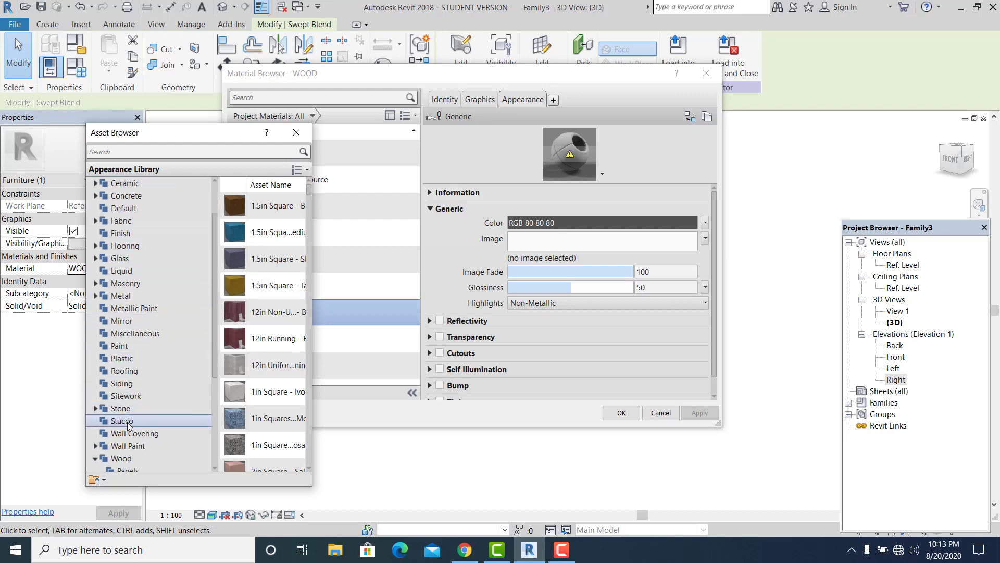
click(134, 458)
Replace the WOOD material's appearance with the Elm - Burl Stained Light No Gloss asset and confirm the material.
scroll(261, 376, down, 3)
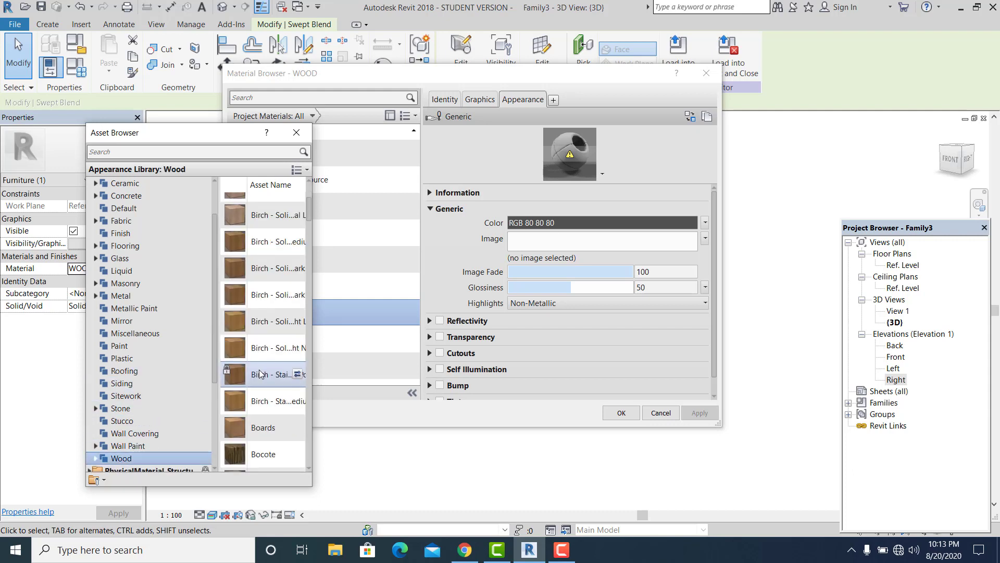
scroll(261, 376, down, 2)
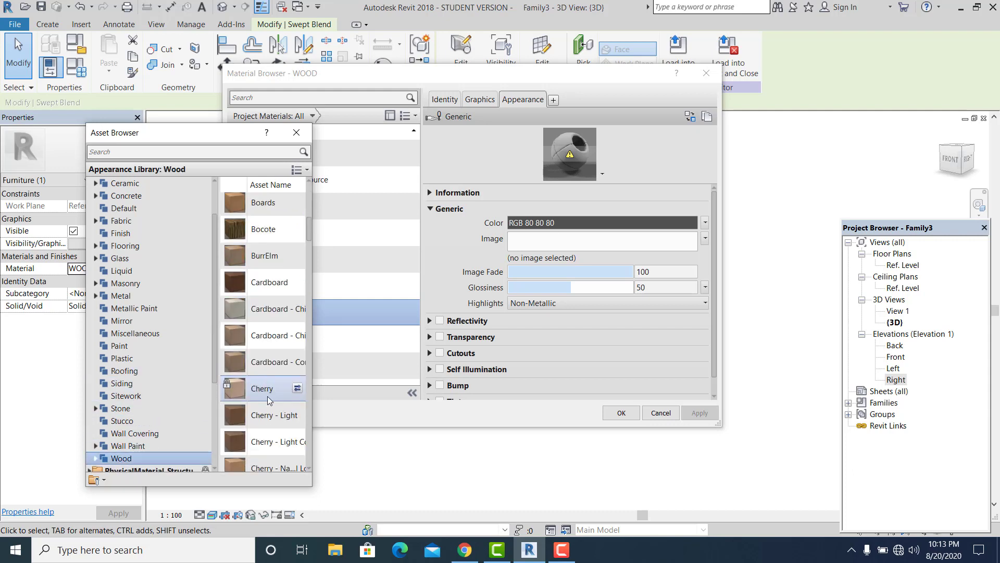
scroll(267, 400, down, 3)
scroll(276, 407, down, 3)
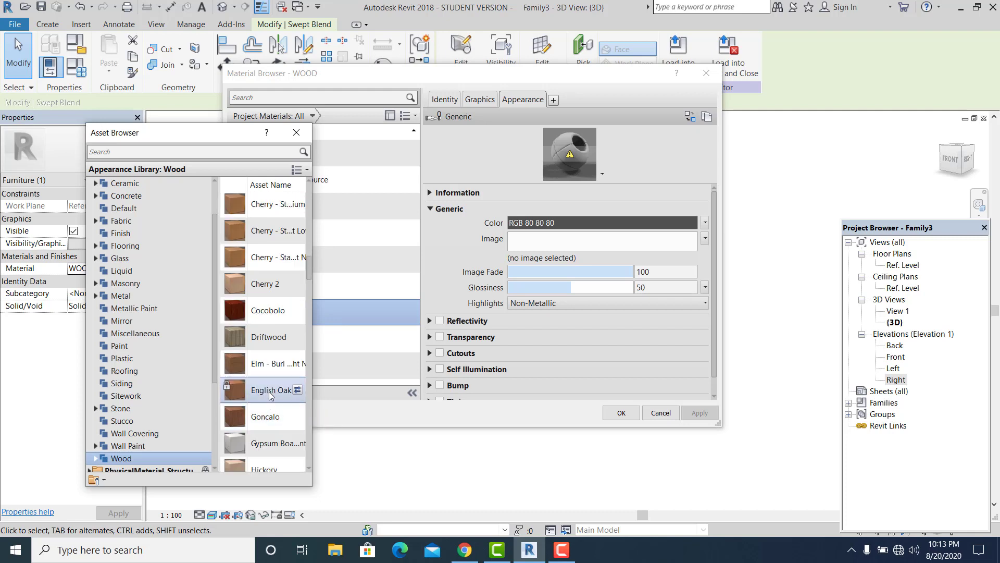
double_click(259, 365)
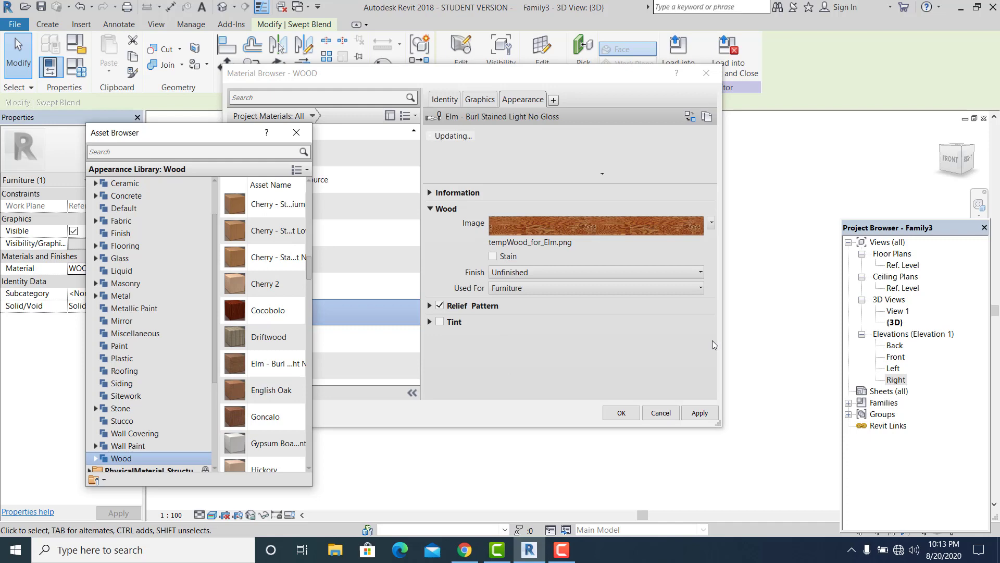
click(695, 398)
click(622, 413)
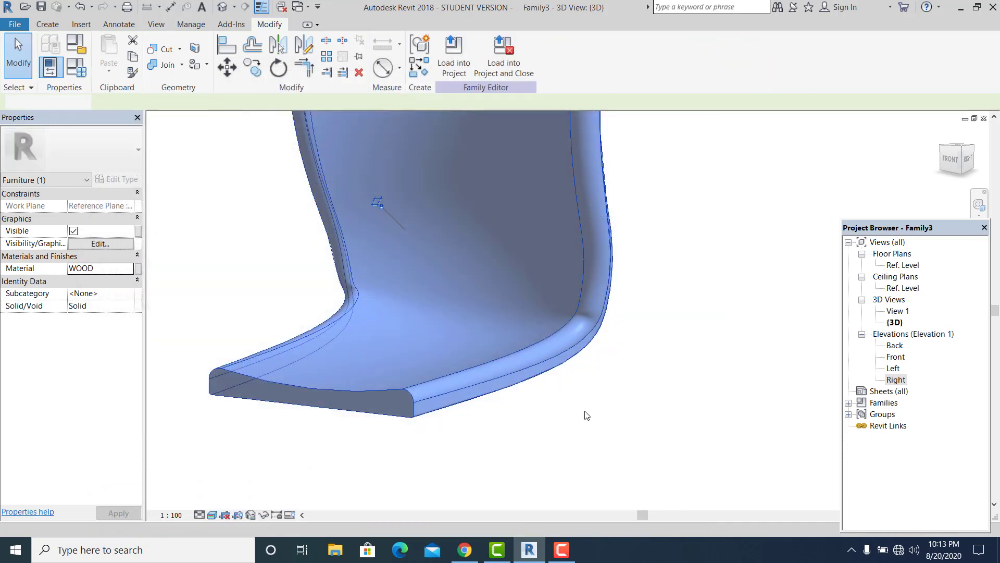
Examine the wood appearance on the chair's seat, back and sides from several angles in the 3D view.
click(523, 412)
scroll(516, 411, down, 2)
shift+middle_drag(513, 411, 677, 368)
scroll(512, 389, up, 1)
shift+middle_drag(511, 389, 436, 336)
scroll(452, 386, down, 1)
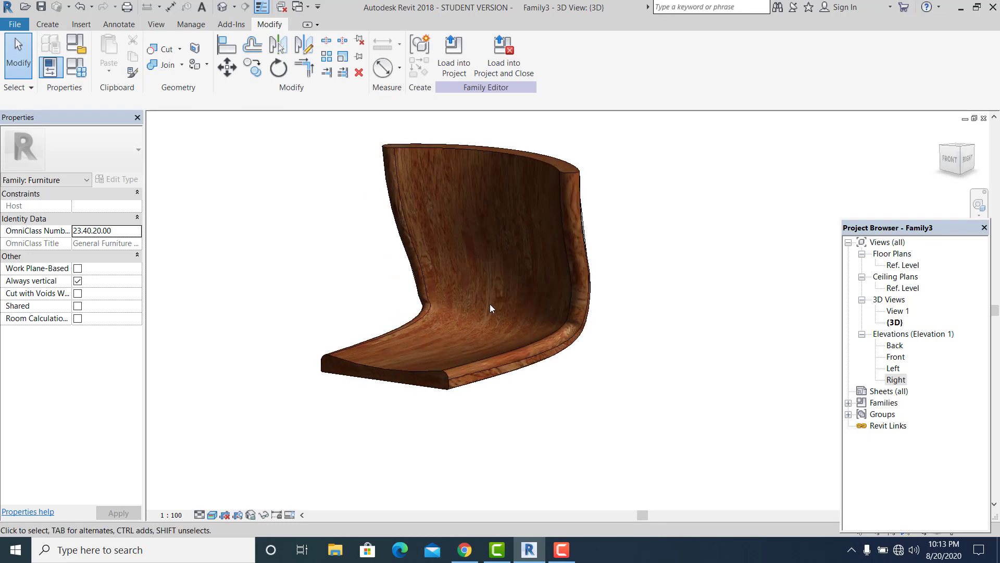
shift+middle_drag(635, 302, 489, 288)
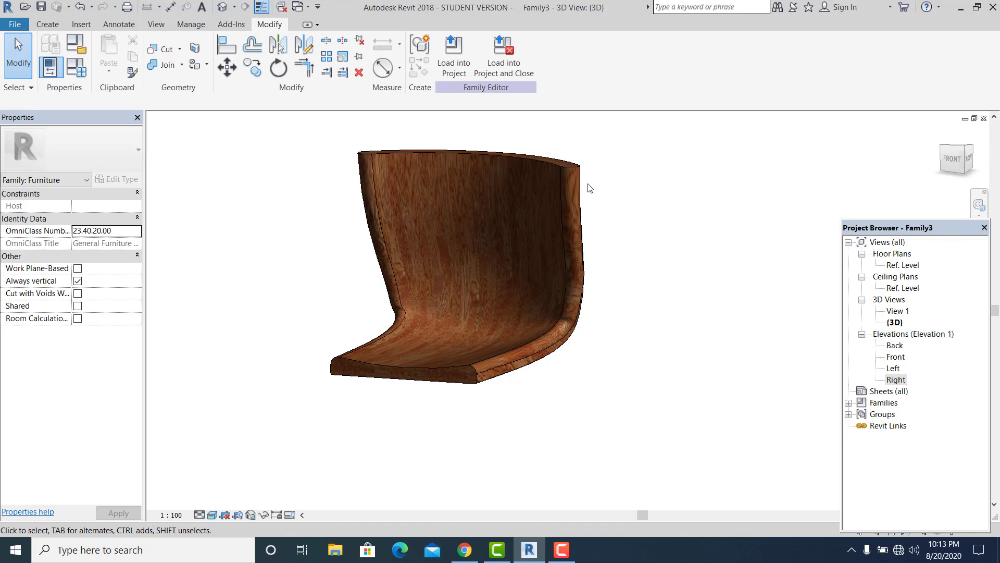
shift+middle_drag(516, 353, 708, 337)
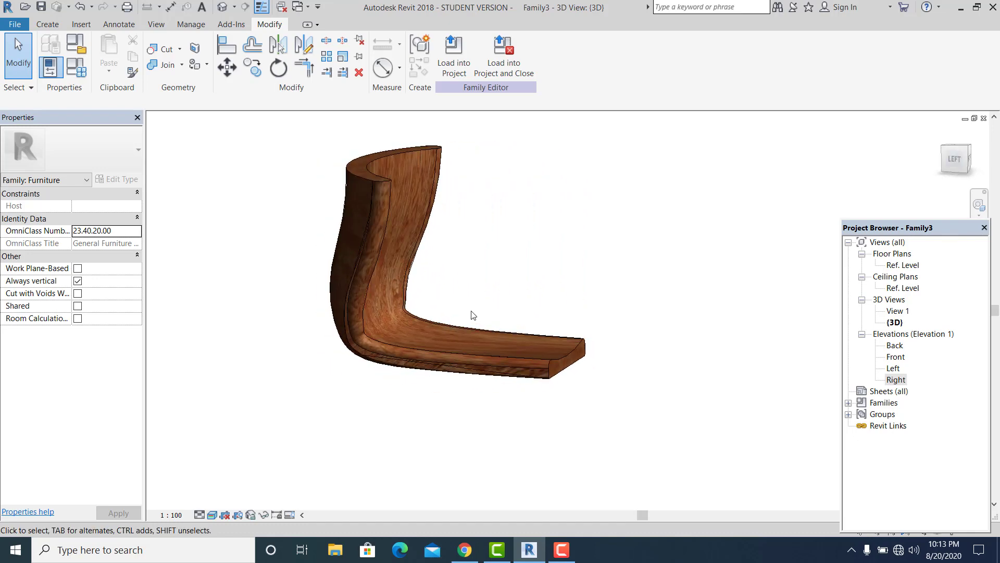
scroll(474, 315, up, 2)
shift+middle_drag(437, 328, 285, 344)
mouse_move(456, 320)
shift+middle_down()
mouse_move(424, 335)
mouse_move(451, 335)
shift+middle_up()
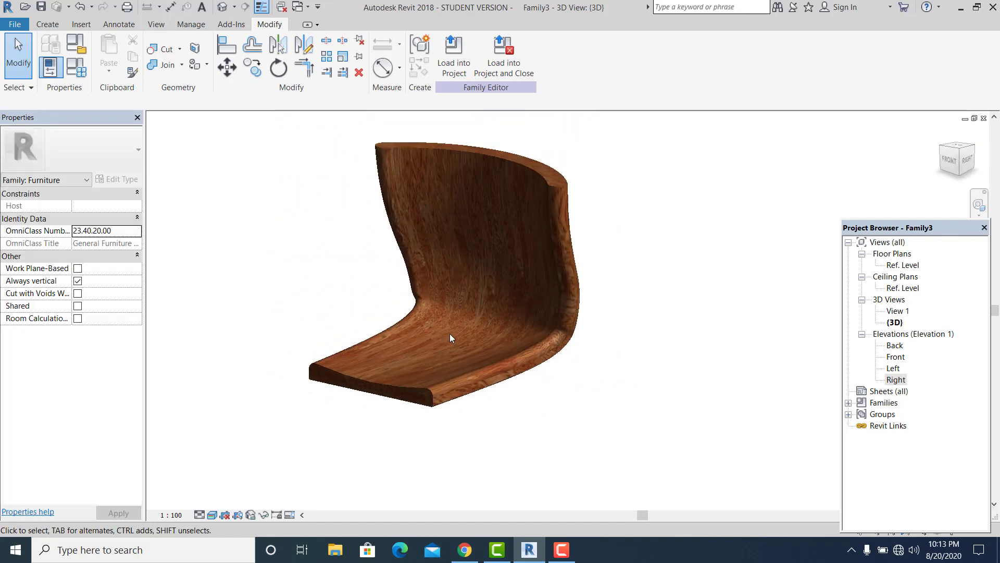
Start a blend in the Ref. Level plan and draw its base ellipse, semi-axes 20 and 15 mm, near the seat's front left corner.
double_click(903, 265)
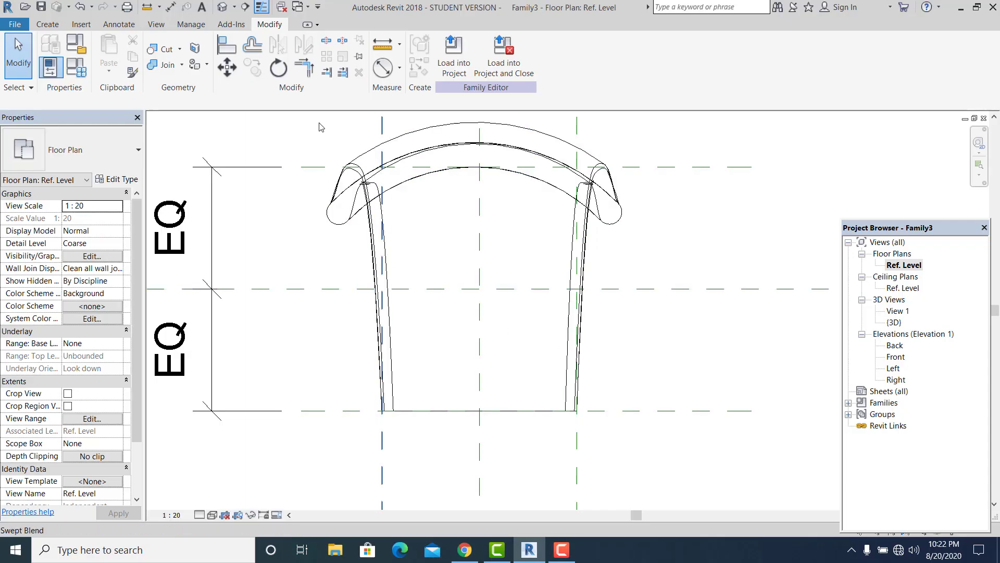
click(49, 27)
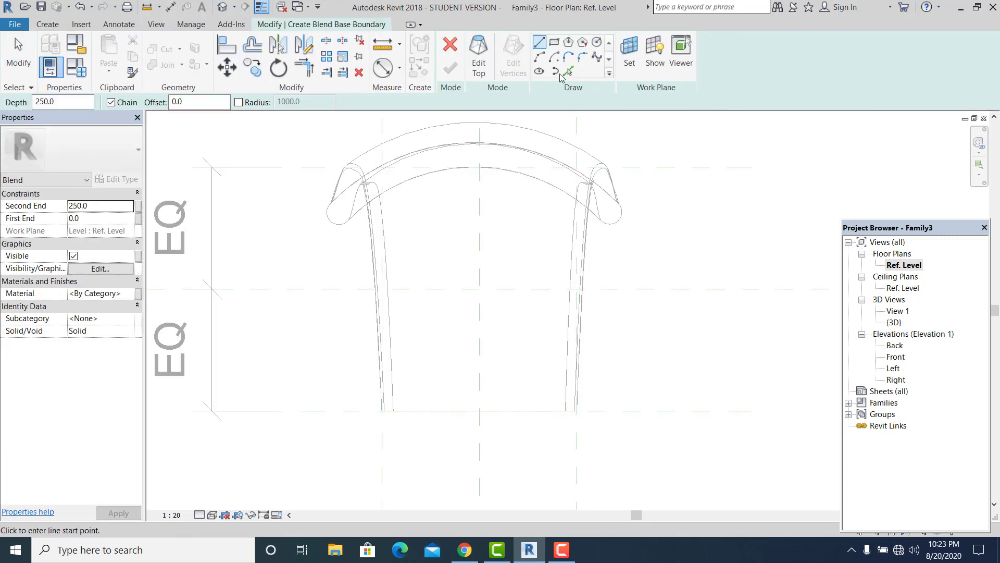
click(538, 73)
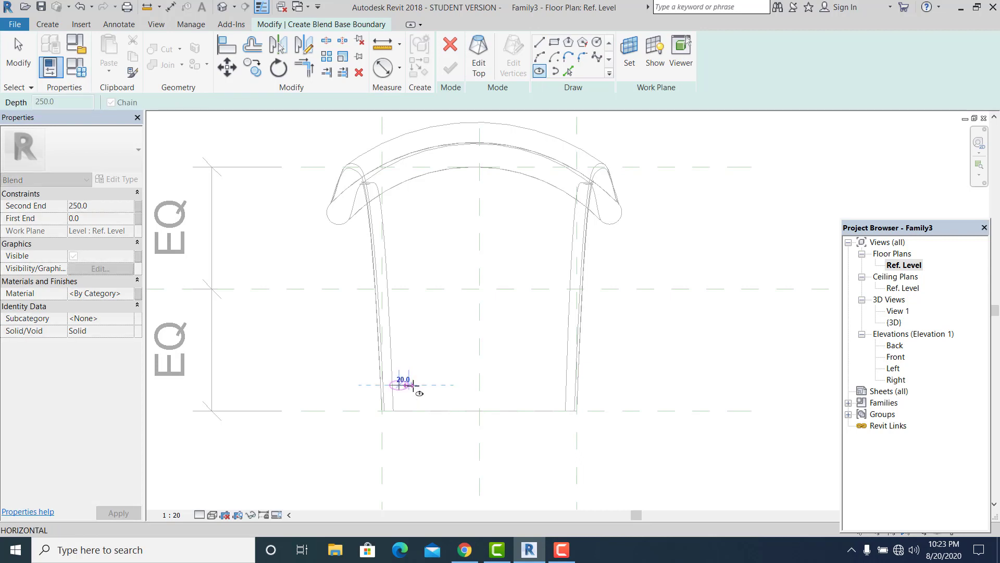
scroll(416, 386, up, 5)
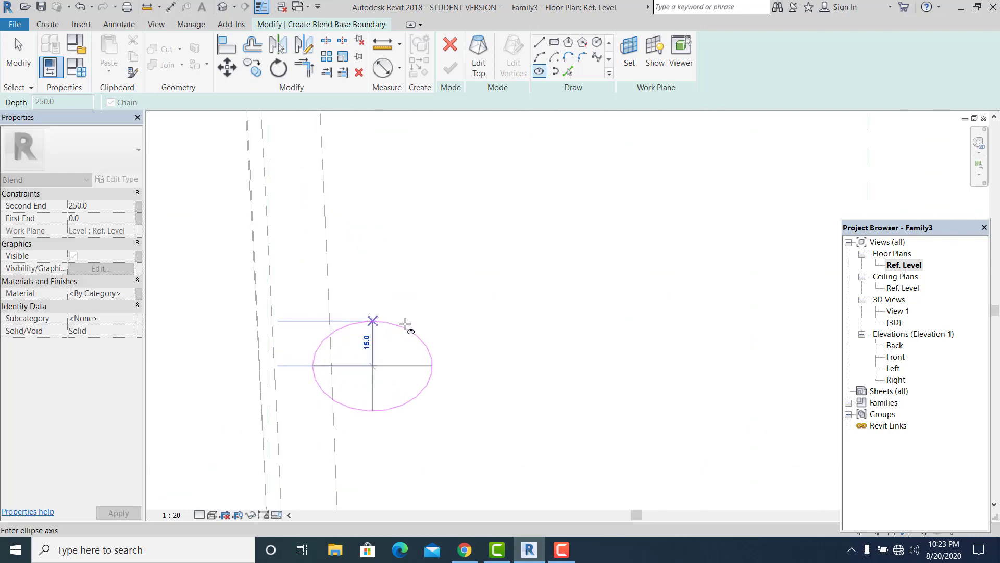
click(391, 342)
scroll(233, 163, down, 1)
key(Escape)
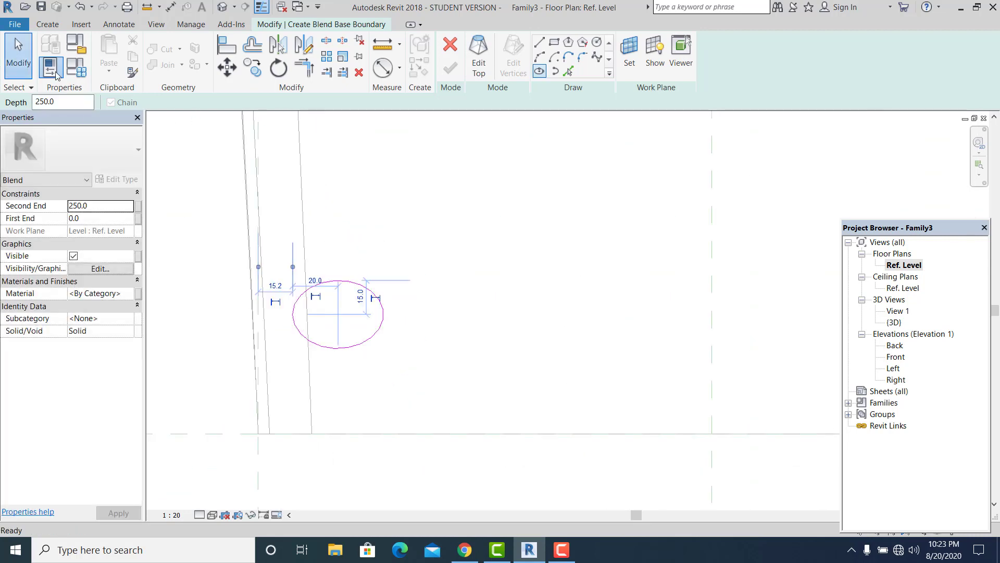
Draw the blend's top ellipse with semi-axes of 25 and 20 mm, inward and behind the base ellipse, and finish the leg blend.
scroll(453, 288, down, 5)
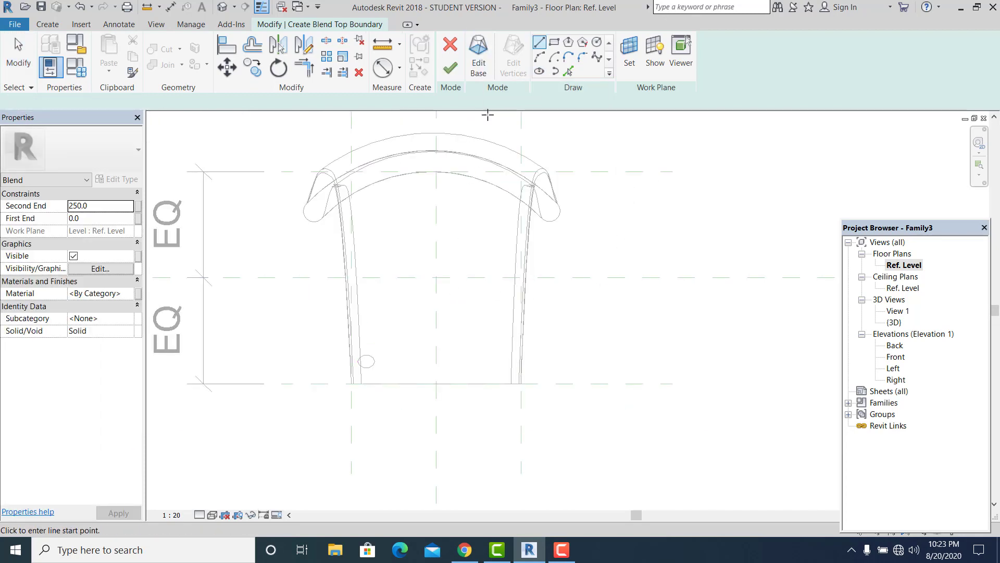
click(380, 334)
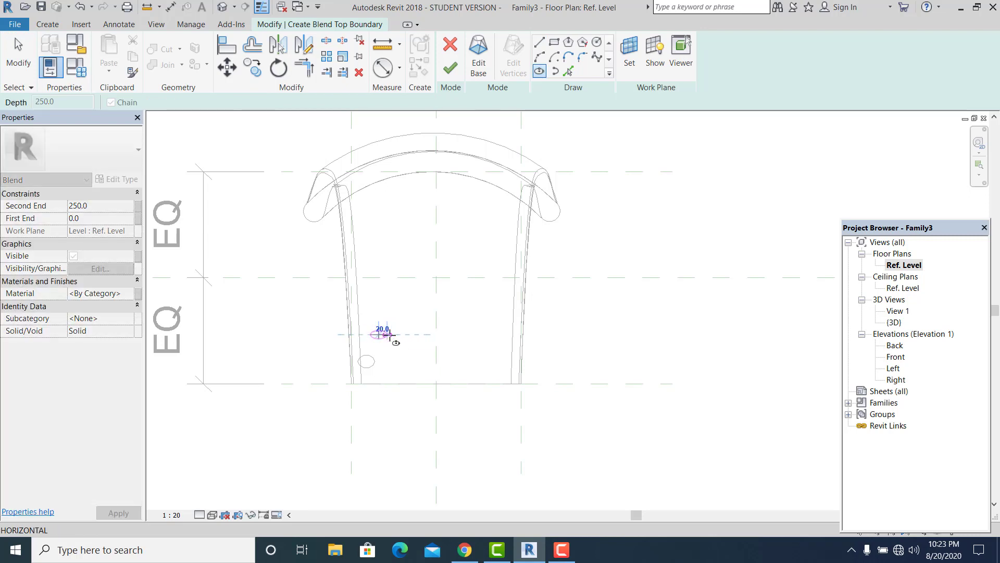
scroll(390, 333, up, 3)
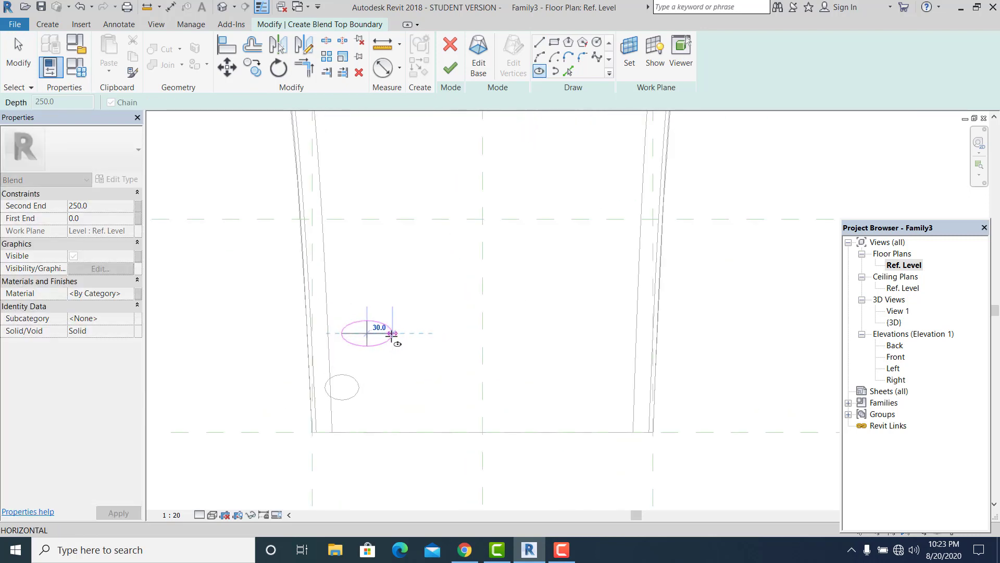
click(389, 334)
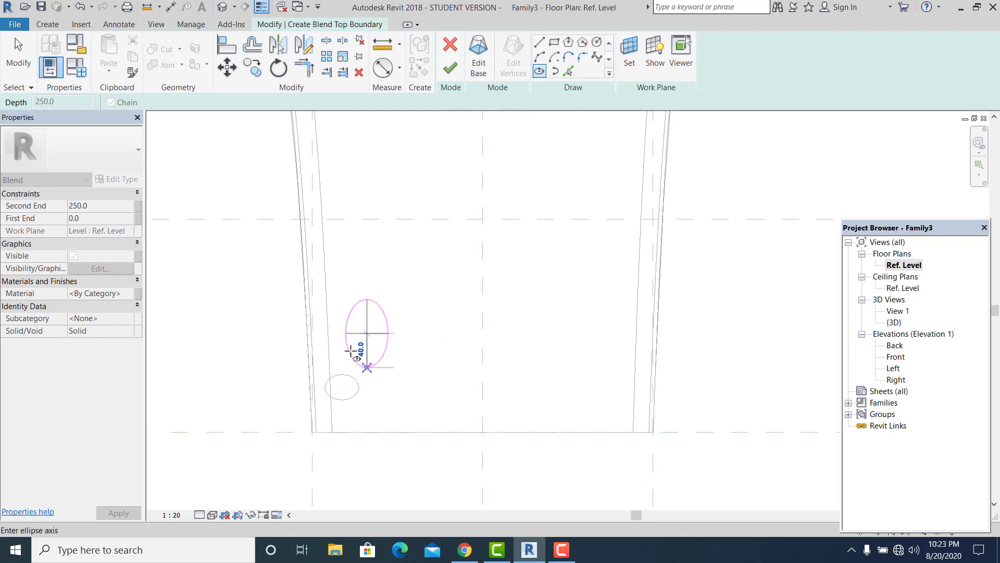
click(367, 315)
click(31, 72)
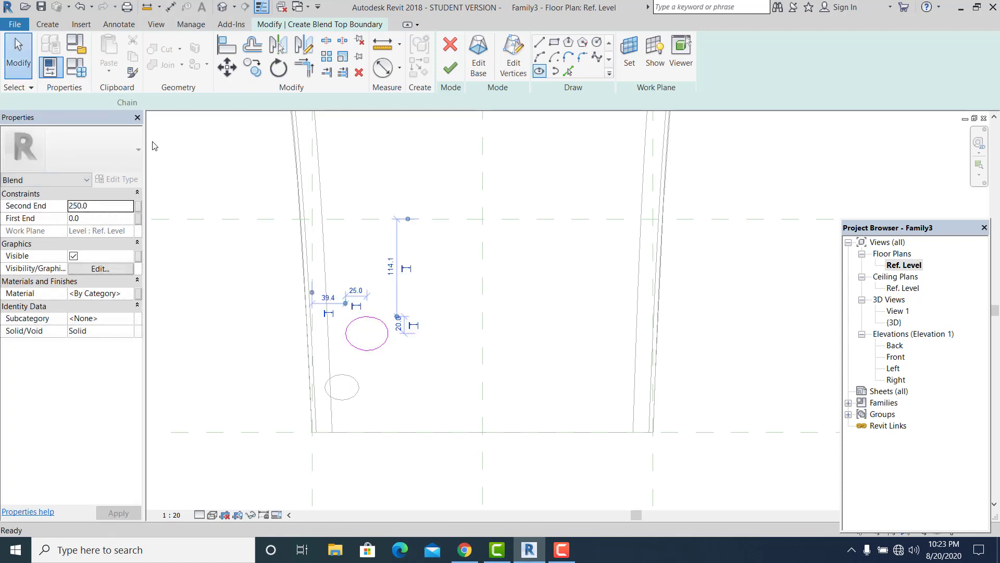
scroll(490, 328, down, 3)
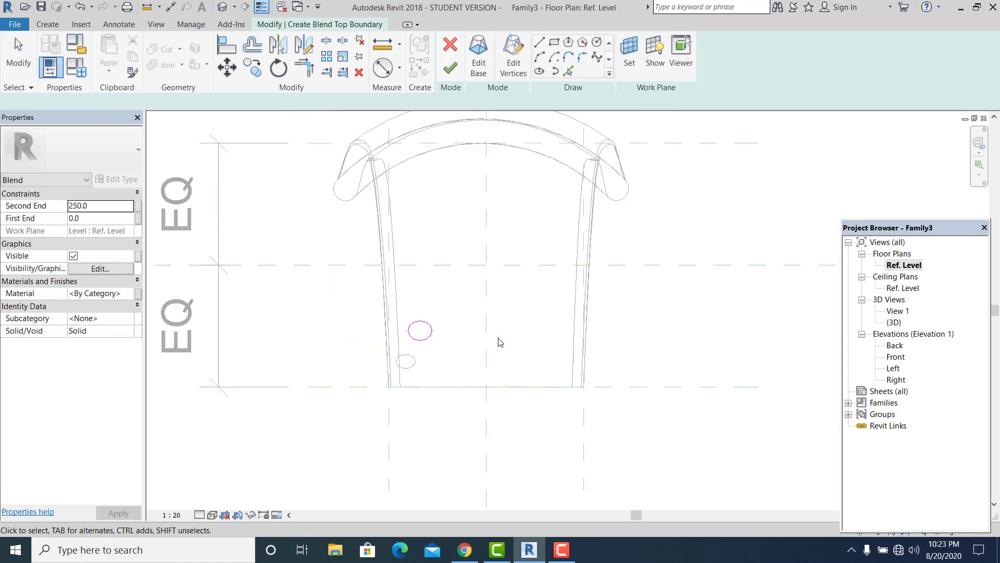
click(449, 67)
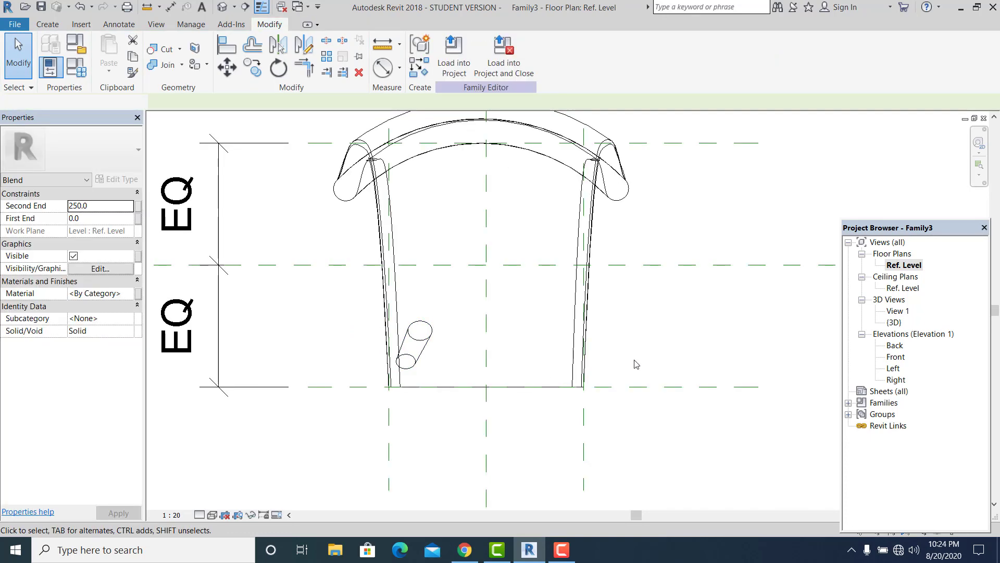
scroll(586, 391, down, 3)
click(586, 392)
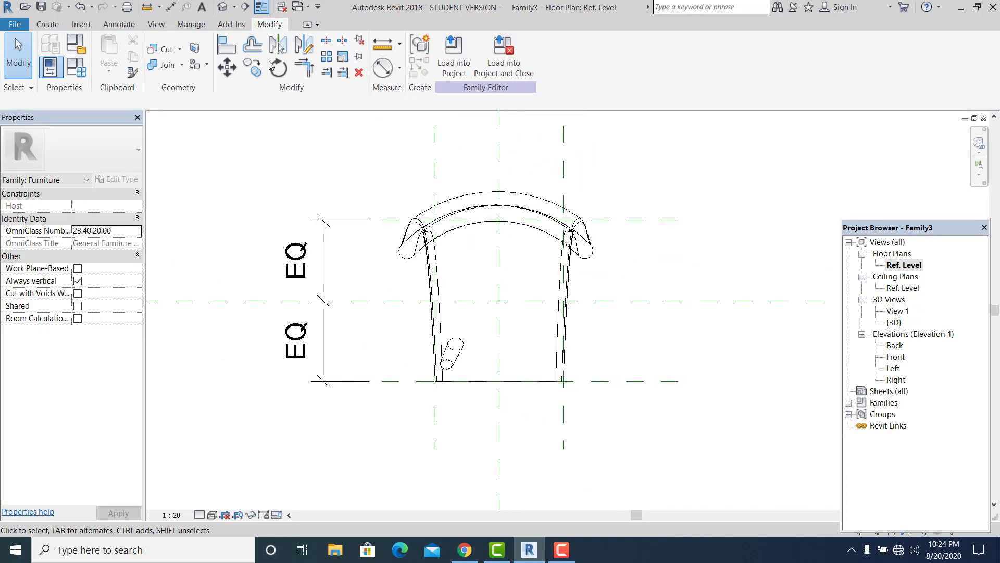
Stretch the leg blend up to the seat's underside in the 3D view, 500 mm deep, and check the joint in the Right elevation.
click(223, 7)
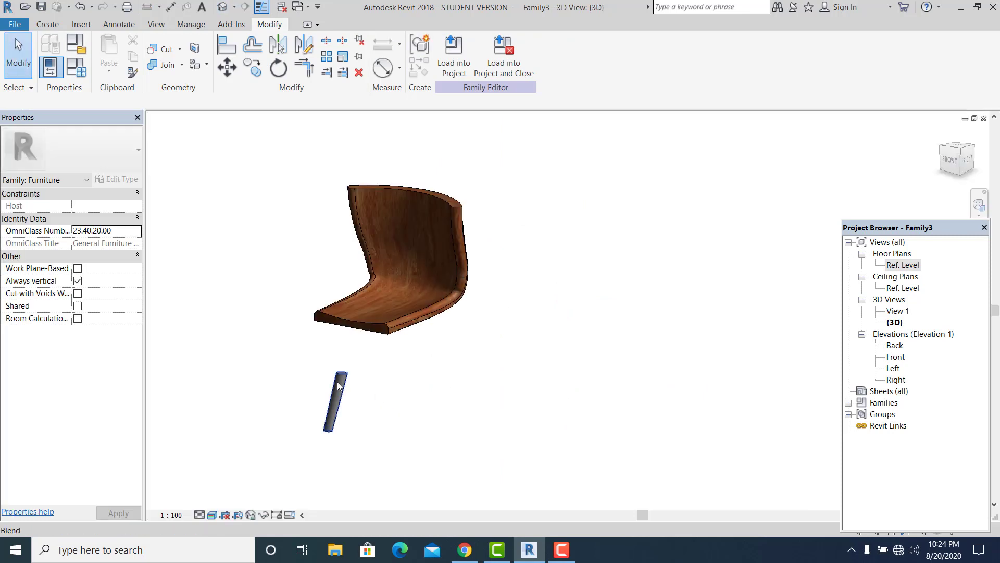
click(339, 383)
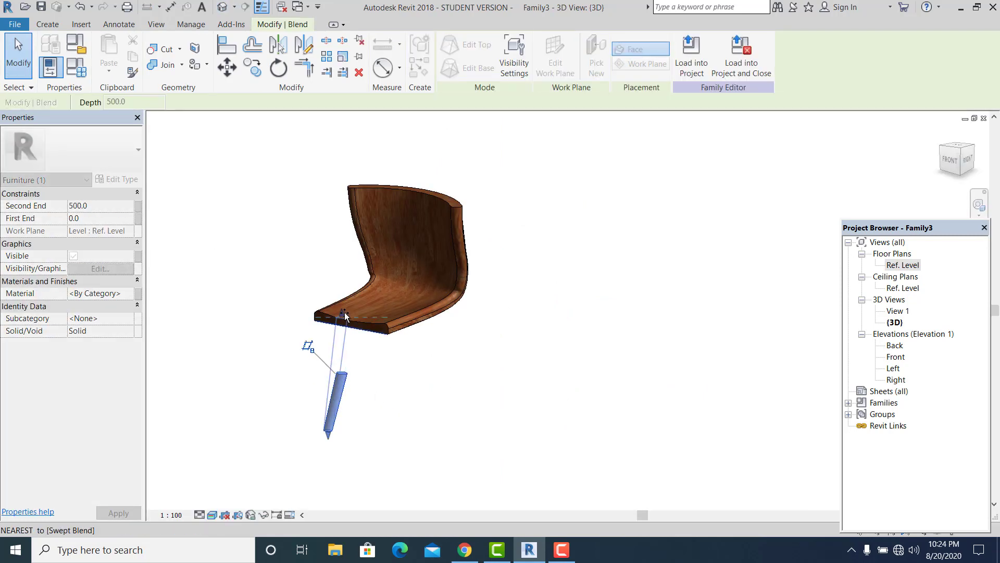
double_click(897, 378)
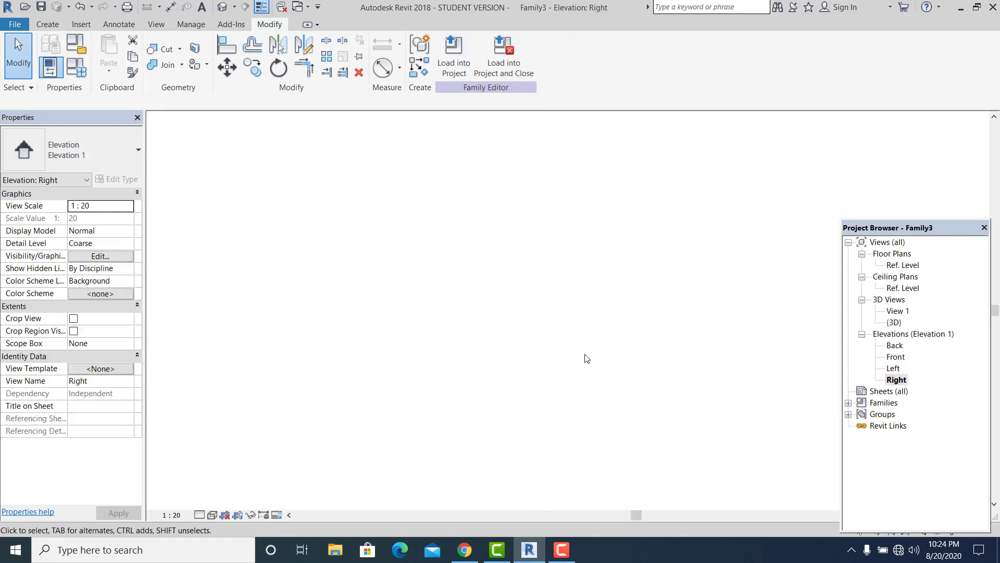
scroll(386, 296, up, 4)
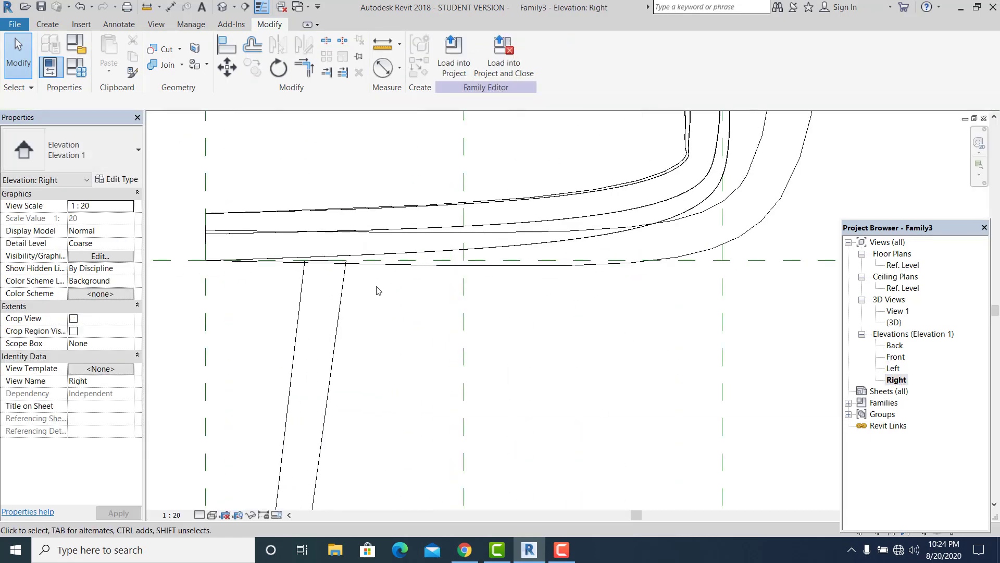
scroll(376, 286, down, 4)
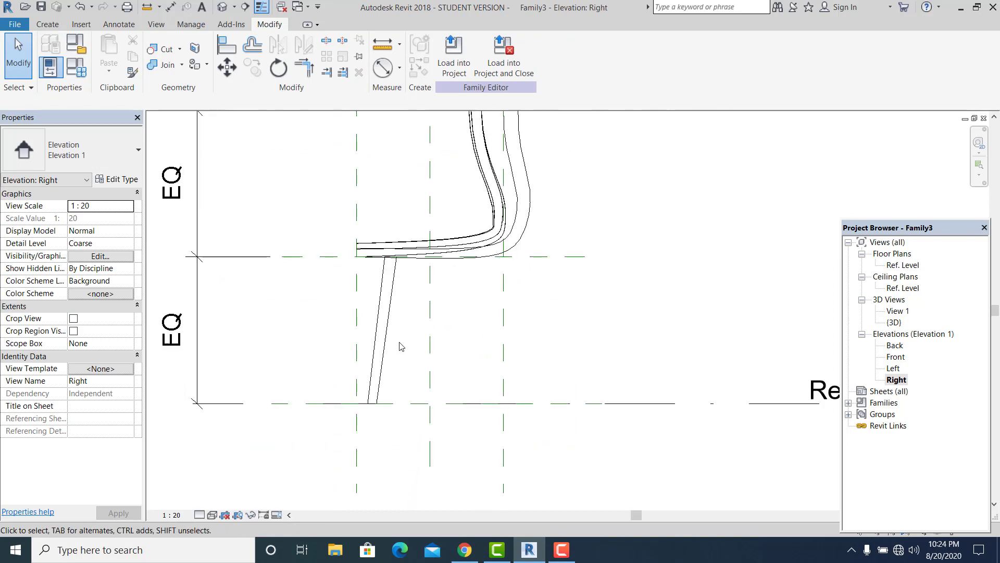
Nudge the leg blend in the Right elevation towards the seat's front edge until its foot straddles the front reference plane.
click(397, 263)
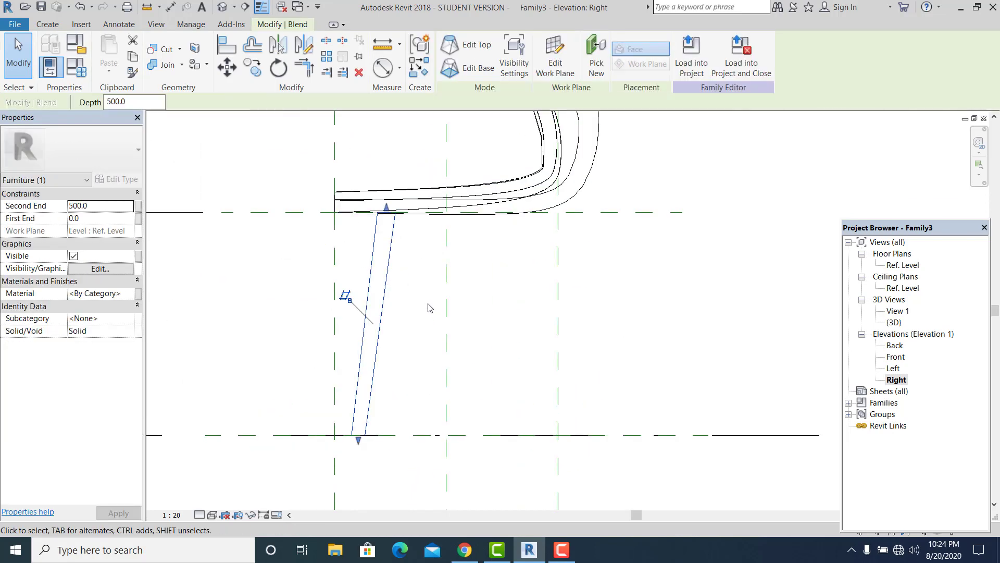
key(Left)
key(Left)
key(Left)
key(Left)
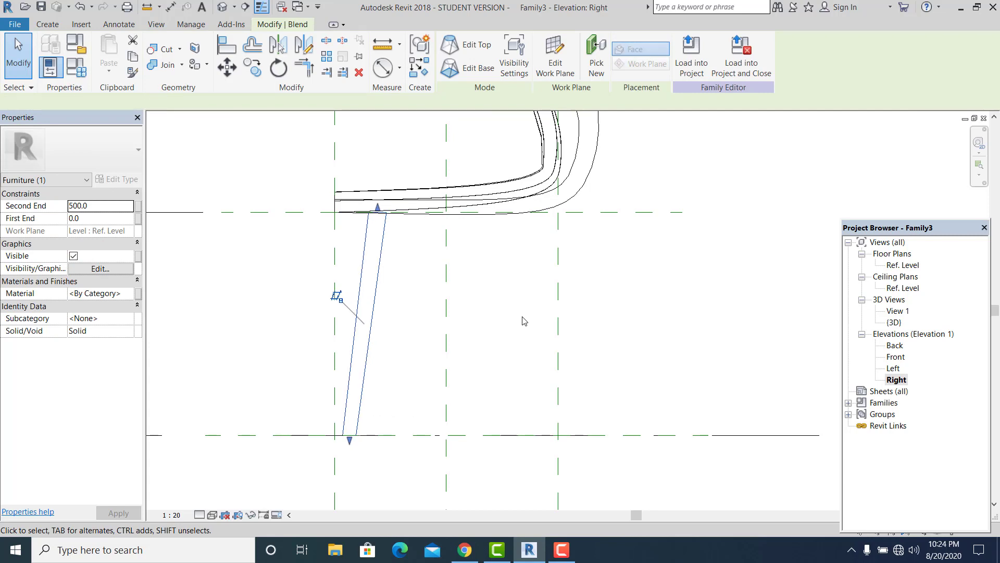
key(Left)
key(Left)
key(Left)
key(Left)
key(Left)
key(Left)
key(Left)
key(Left)
key(Left)
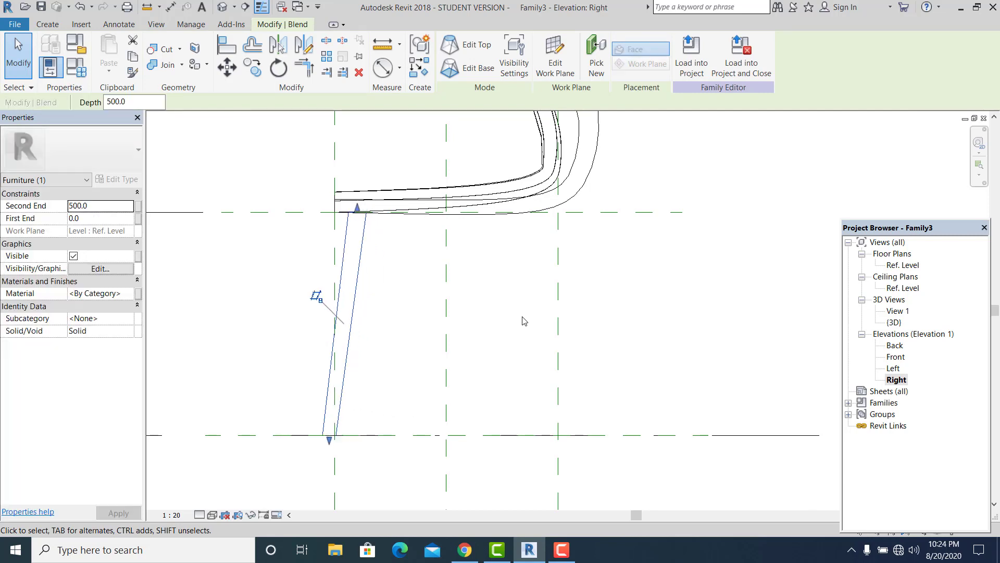
Mirror the front leg blend about the Center (Front/Back) reference plane in the Right elevation to create the rear leg.
key(Escape)
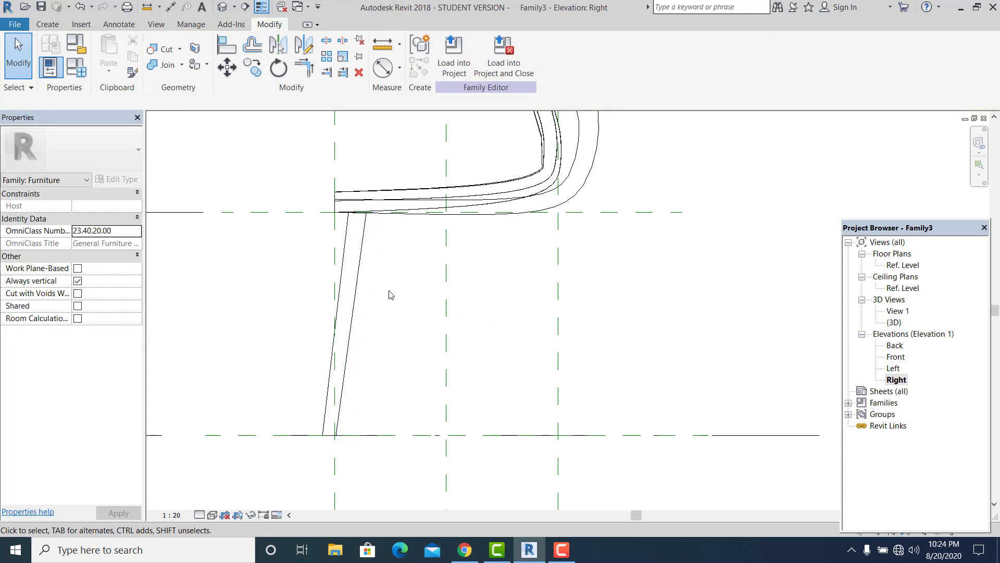
click(359, 284)
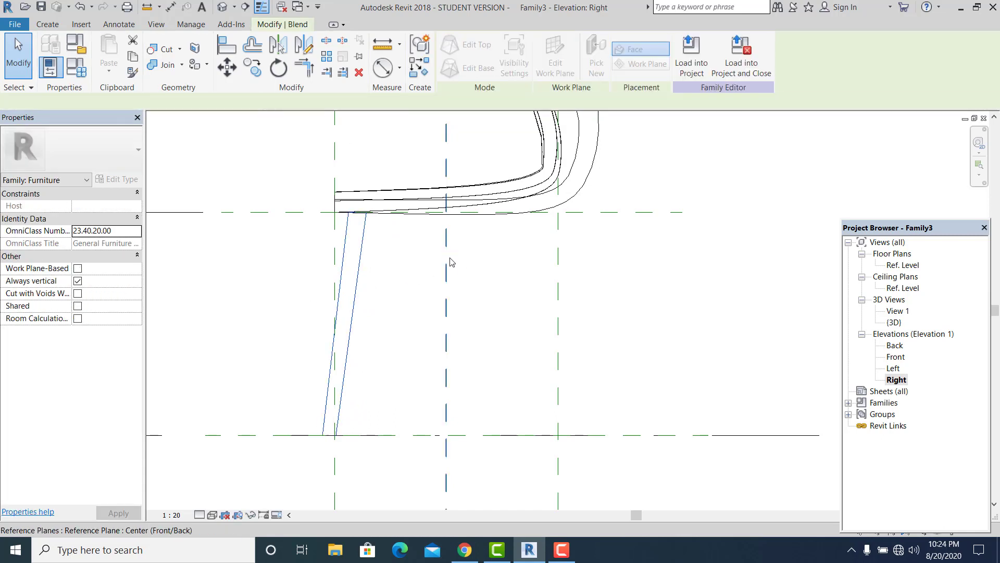
scroll(533, 211, up, 2)
Stretch the rear leg's top just past the seat's underside in the Right elevation, setting its depth to 508 mm.
drag(536, 217, 540, 212)
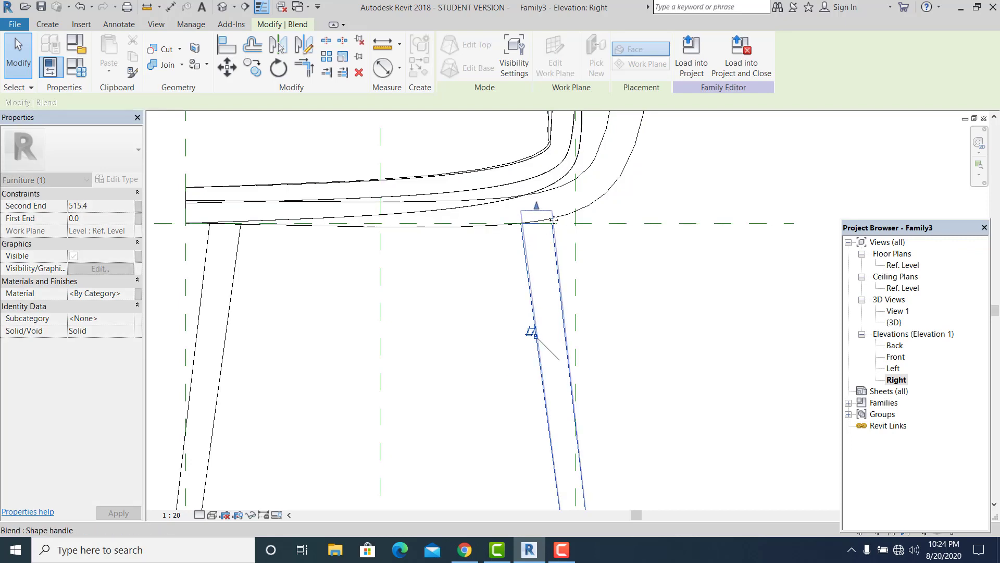
click(516, 297)
scroll(467, 292, down, 2)
scroll(488, 260, up, 1)
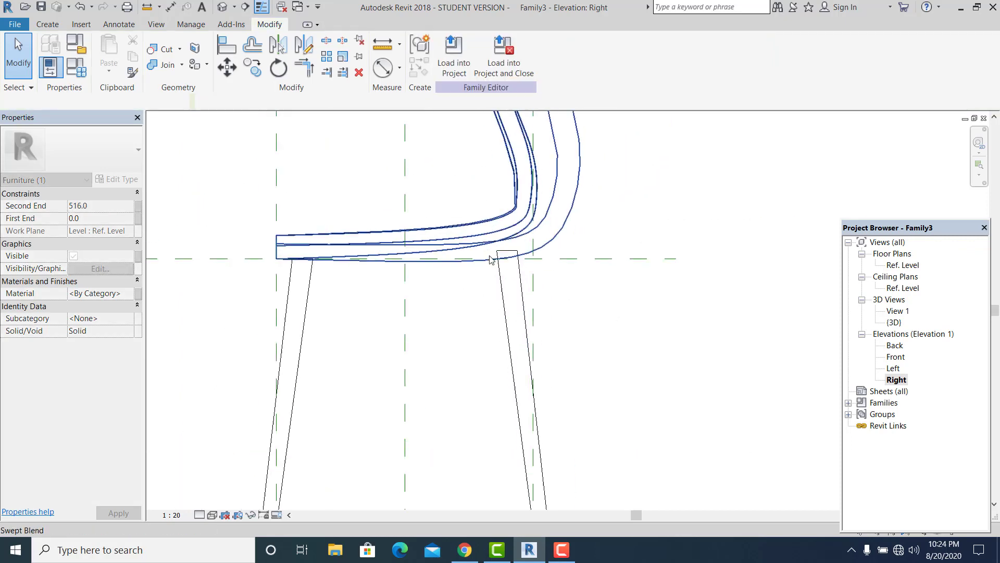
scroll(489, 260, up, 2)
click(524, 252)
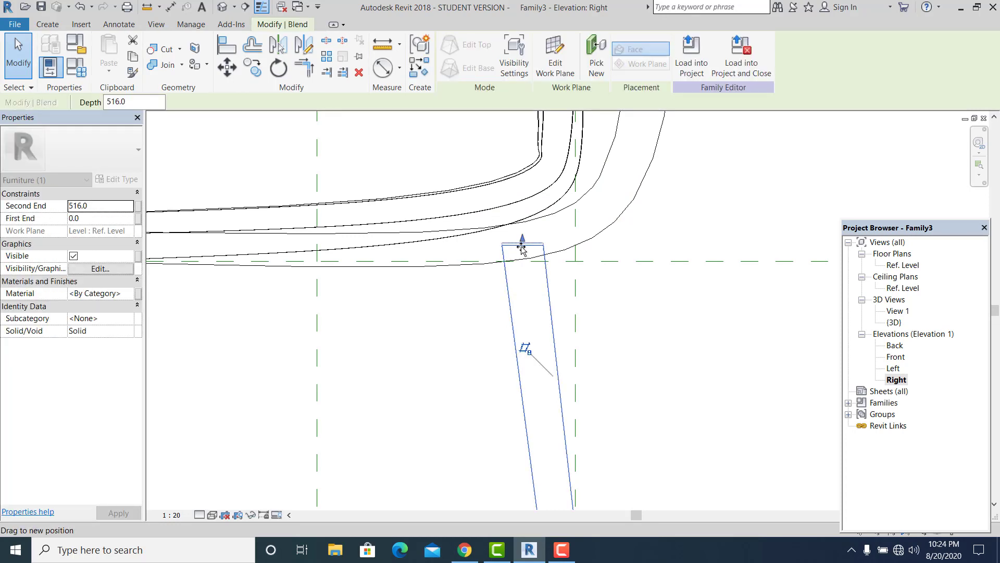
drag(522, 247, 522, 256)
click(641, 305)
scroll(491, 296, down, 1)
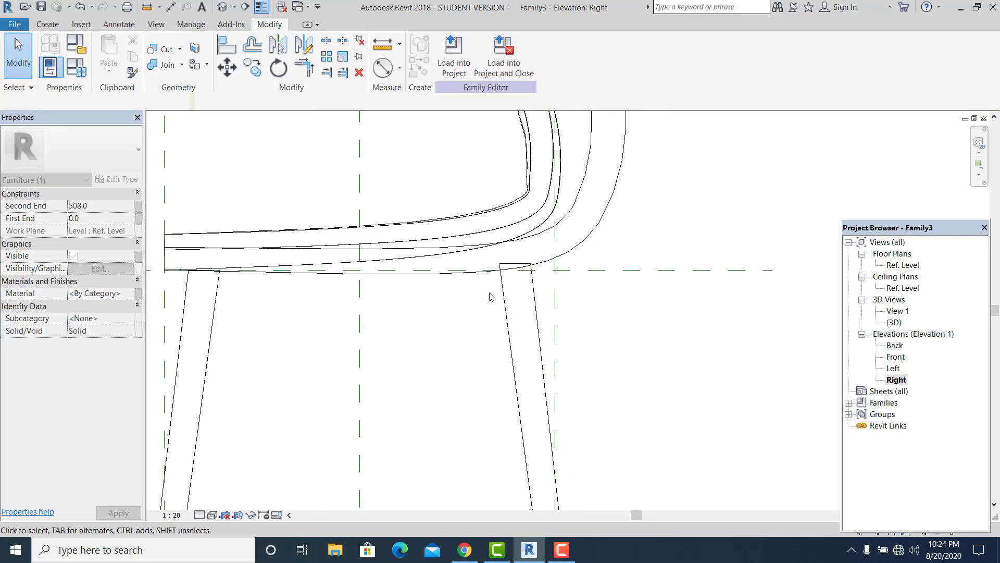
scroll(490, 297, down, 3)
In the Ref. Level plan, mirror the front and rear legs about the centre left/right reference plane to complete four legs.
click(913, 265)
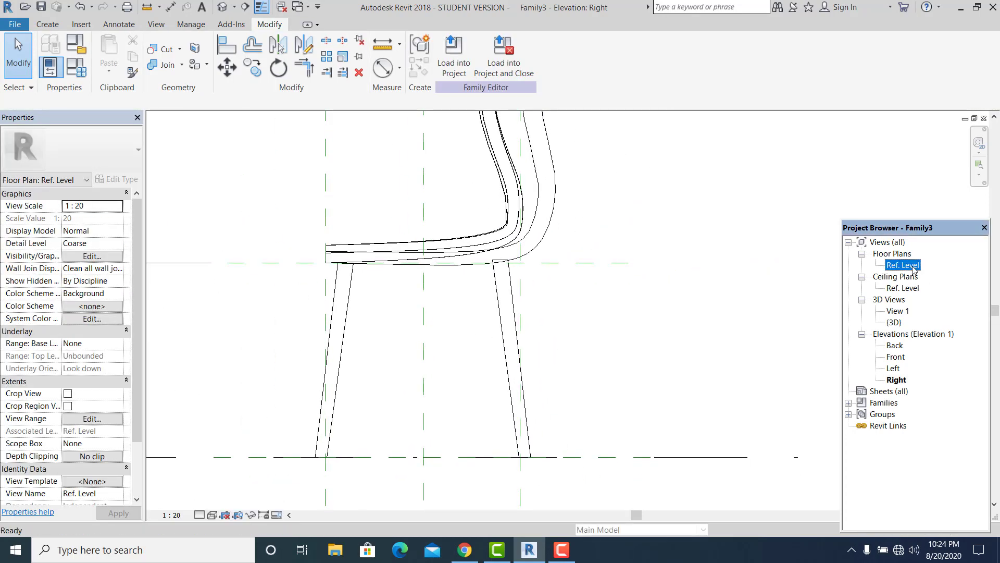
double_click(912, 266)
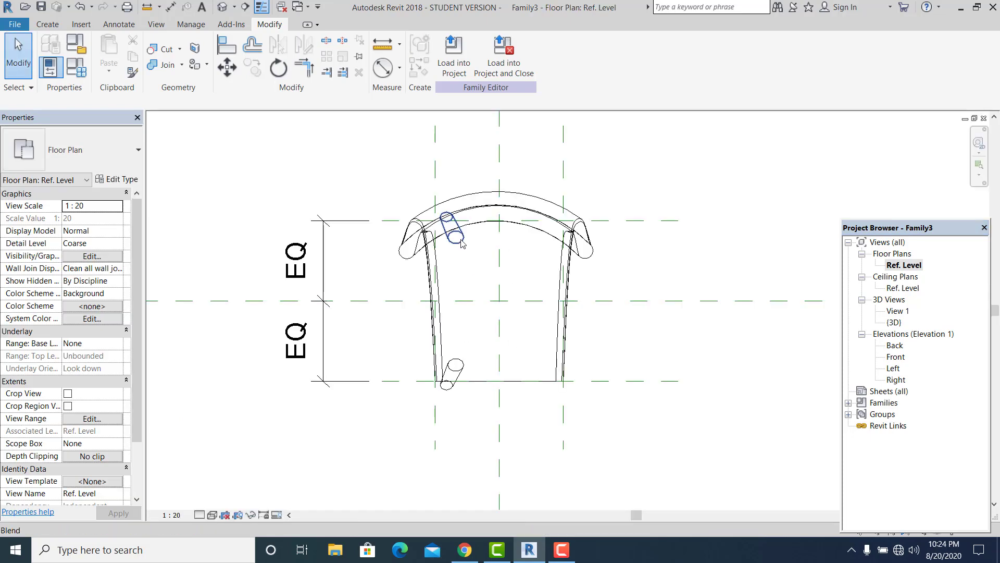
click(462, 244)
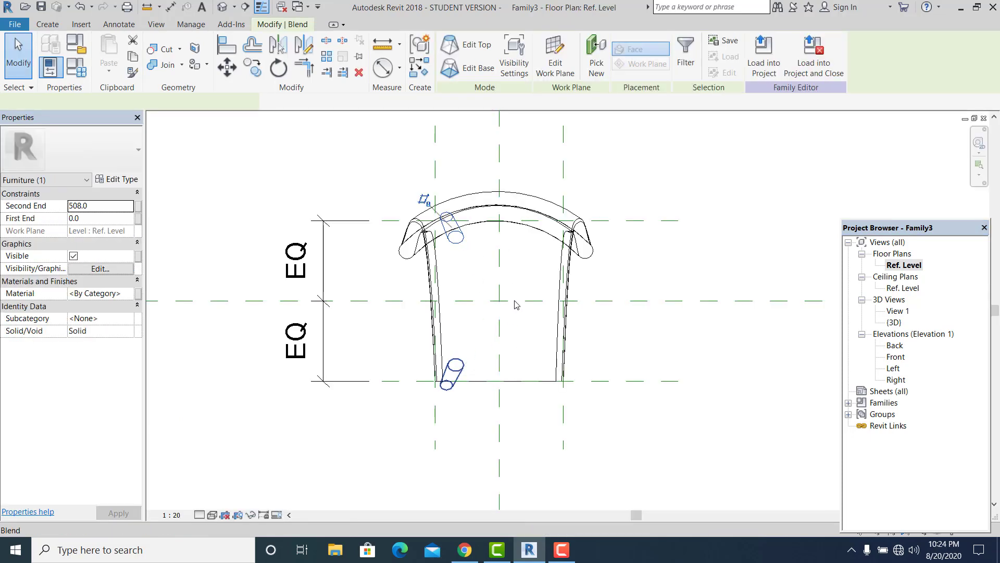
key(m)
key(m)
click(691, 386)
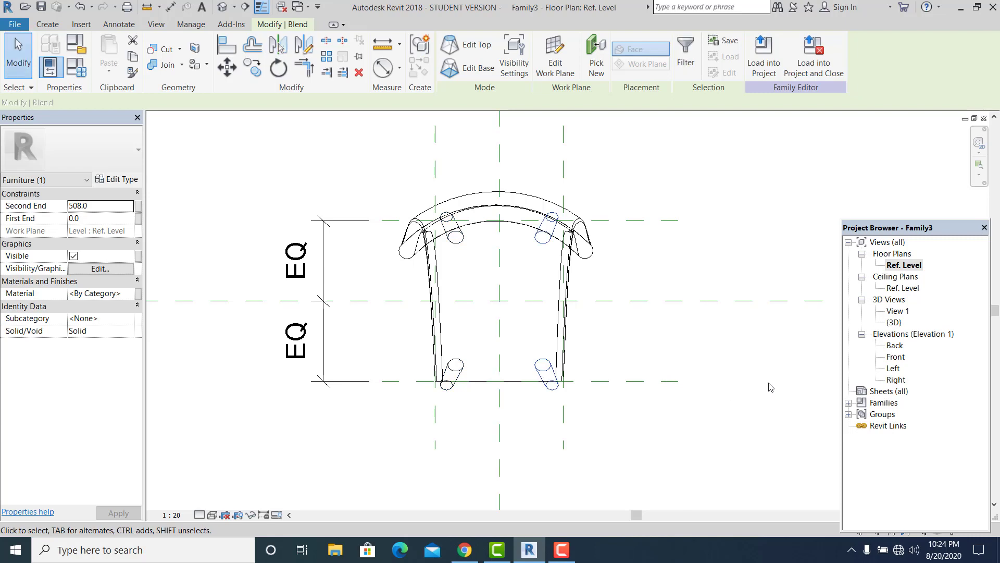
key(Escape)
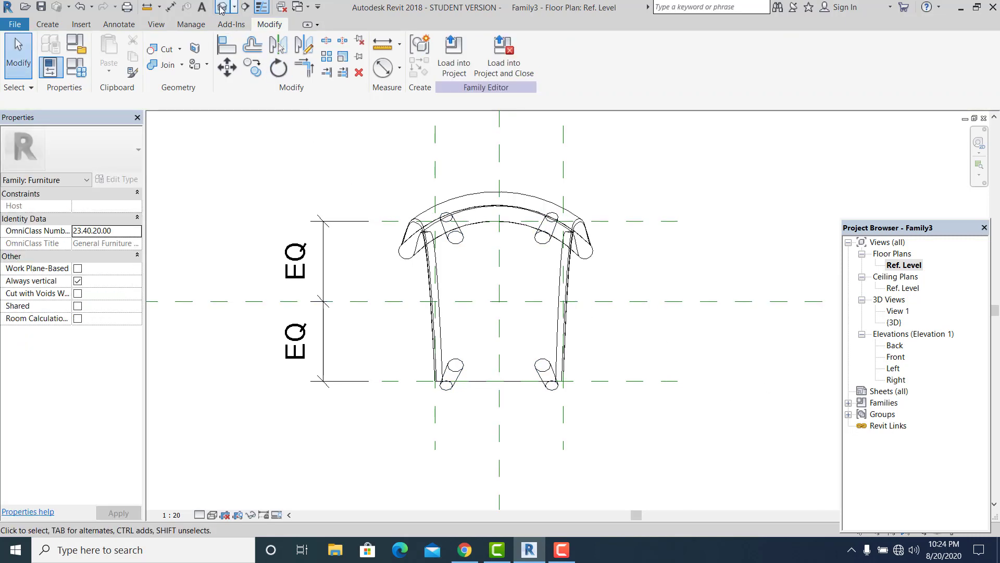
In the 3D view, extend the top of the chair's rear left leg up into the curved underside of the seat.
click(222, 9)
shift+middle_drag(539, 425, 703, 341)
scroll(382, 365, up, 2)
shift+middle_drag(382, 365, 516, 373)
shift+middle_drag(311, 302, 473, 345)
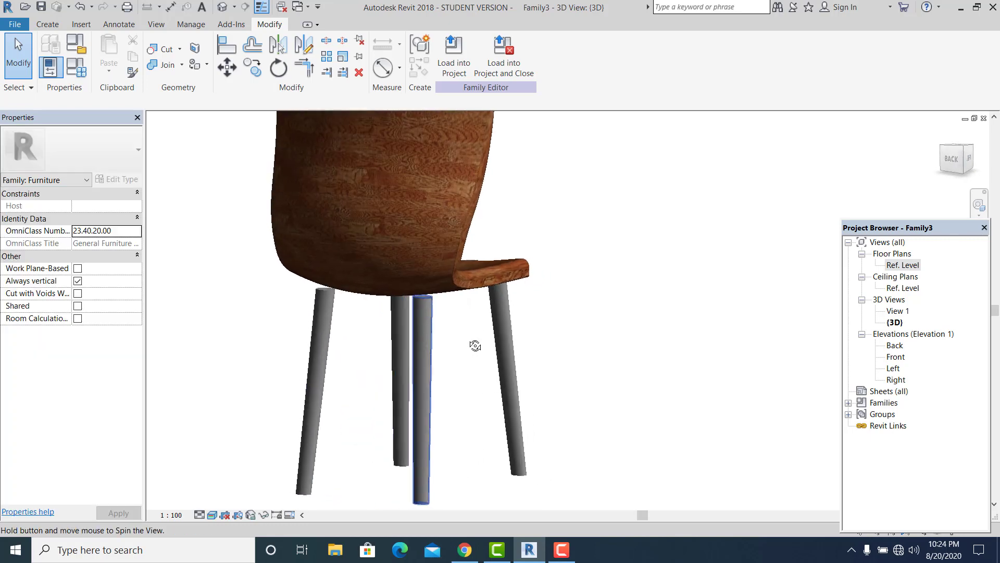
click(436, 327)
scroll(435, 328, up, 2)
drag(422, 273, 422, 266)
click(482, 330)
Extend the rear right leg's top into the seat's underside, to a second end of about 537 mm.
shift+middle_drag(422, 350, 307, 381)
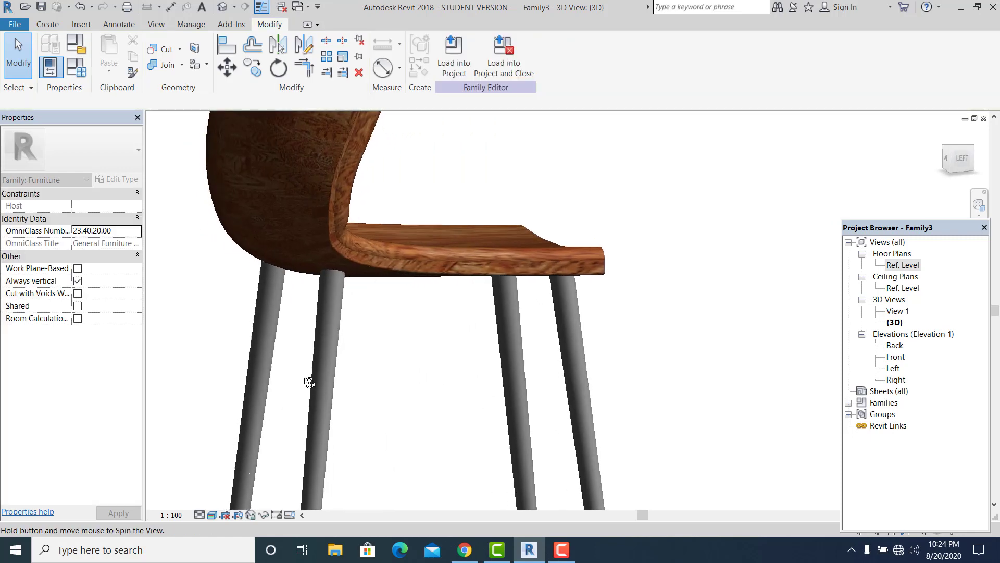
shift+middle_drag(594, 378, 410, 361)
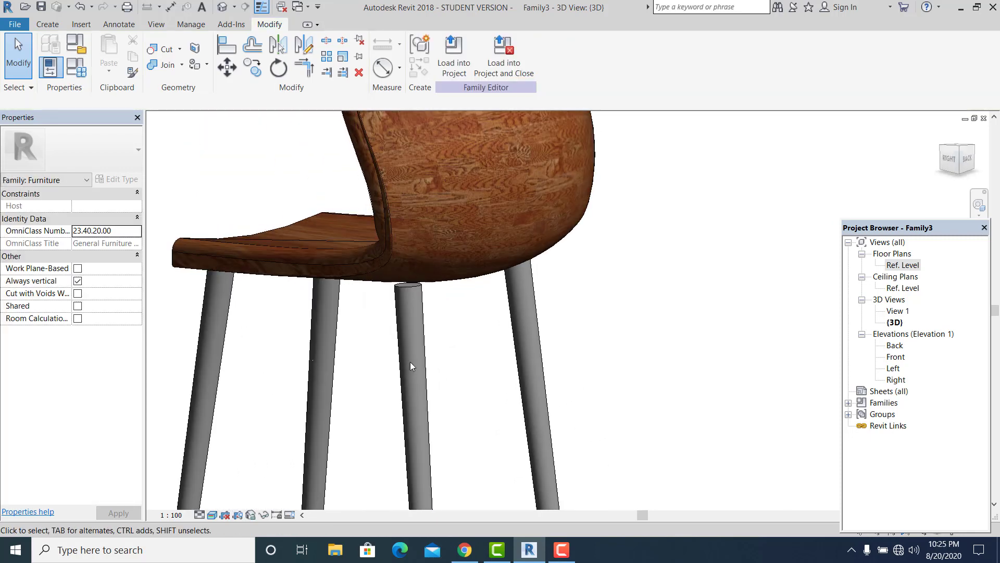
click(417, 317)
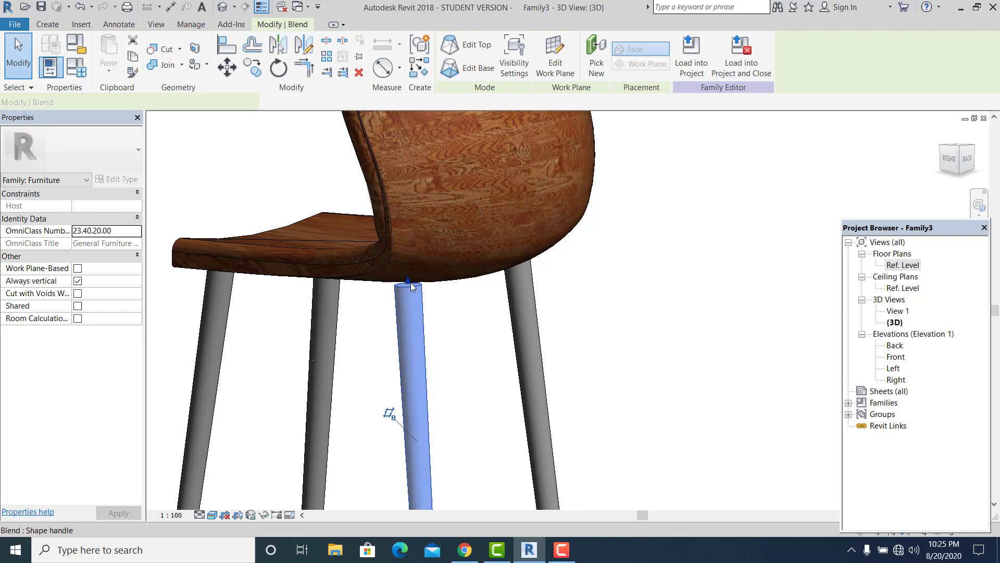
key(Escape)
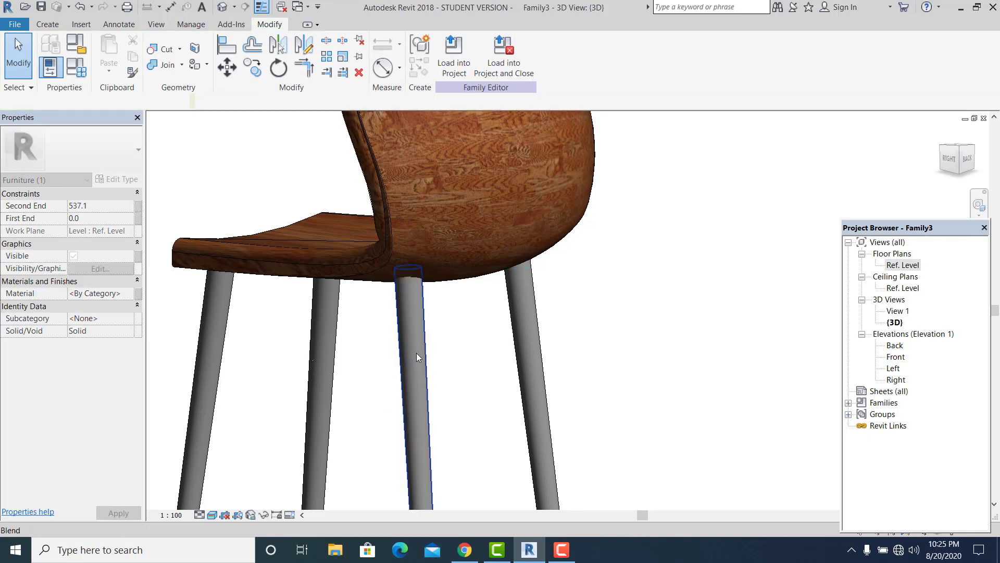
Select all four leg blends, assign them the WOOD material, and check the finish around the chair.
scroll(401, 362, down, 2)
shift+middle_drag(388, 366, 606, 396)
scroll(493, 376, down, 2)
drag(590, 352, 281, 404)
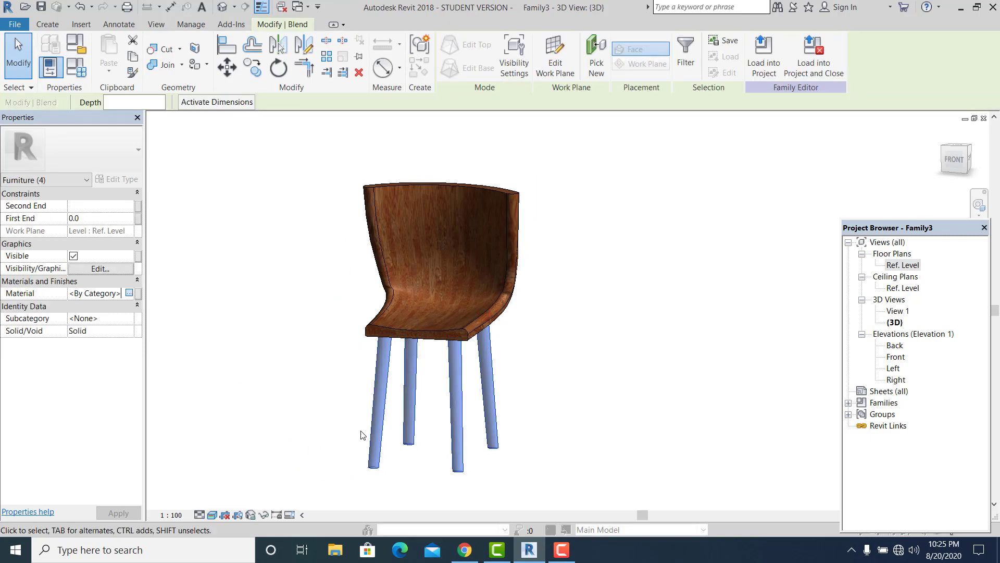
key(Return)
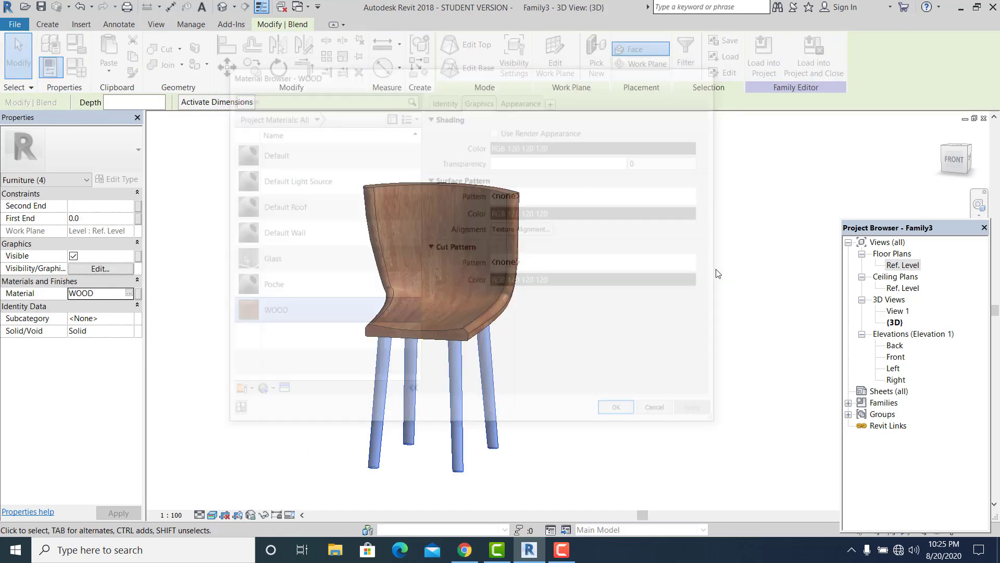
click(654, 339)
shift+middle_drag(474, 347, 722, 350)
scroll(466, 348, up, 5)
shift+middle_drag(628, 331, 687, 463)
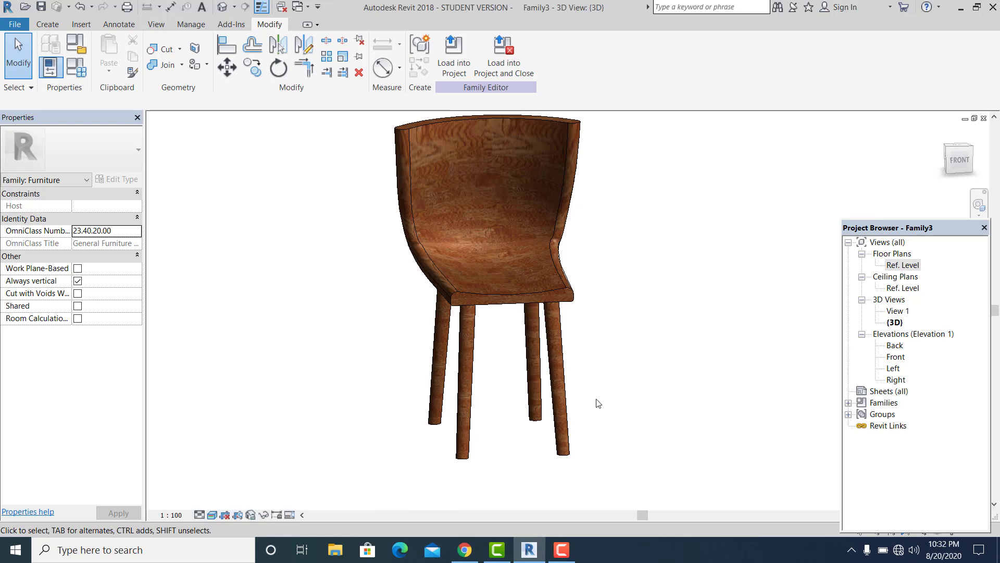
Show the 3D view in the Wireframe visual style so the leg tops inside the seat can be seen.
shift+middle_drag(596, 404, 546, 419)
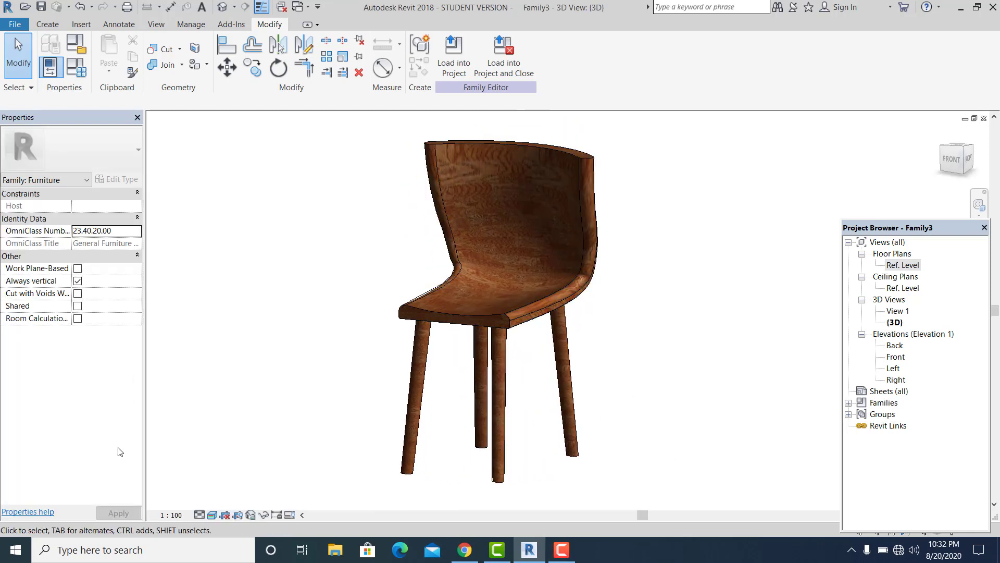
click(211, 516)
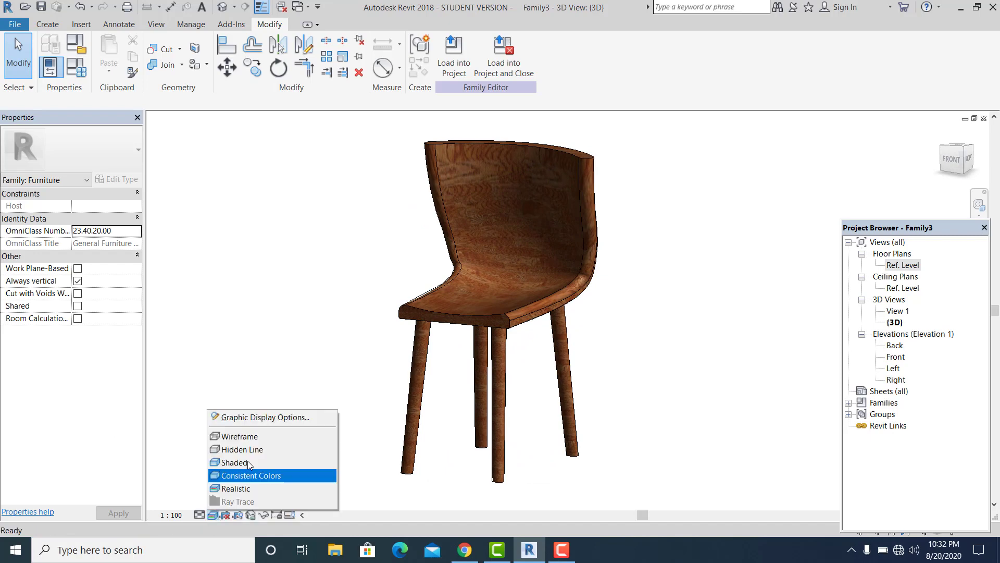
click(250, 436)
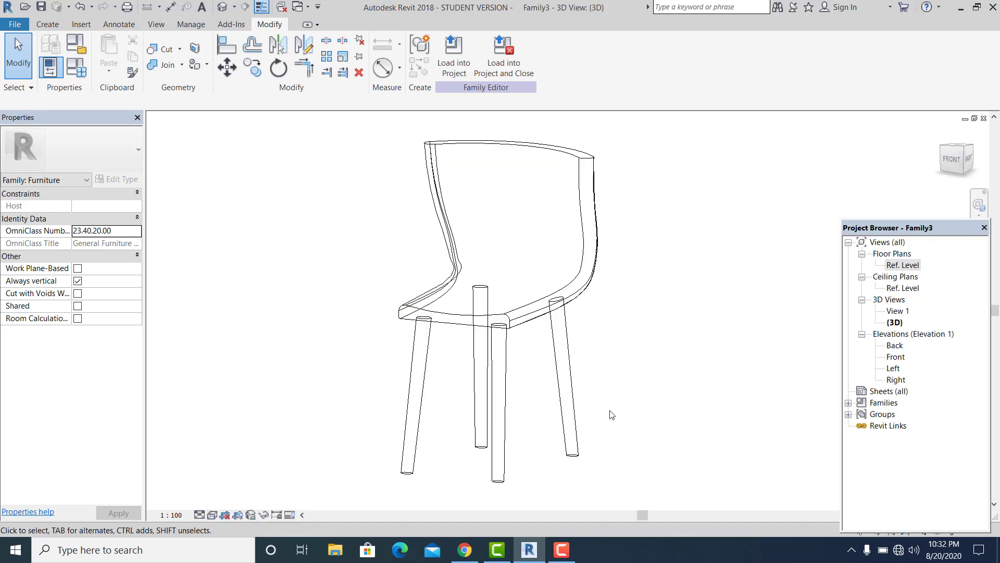
shift+middle_drag(611, 415, 596, 364)
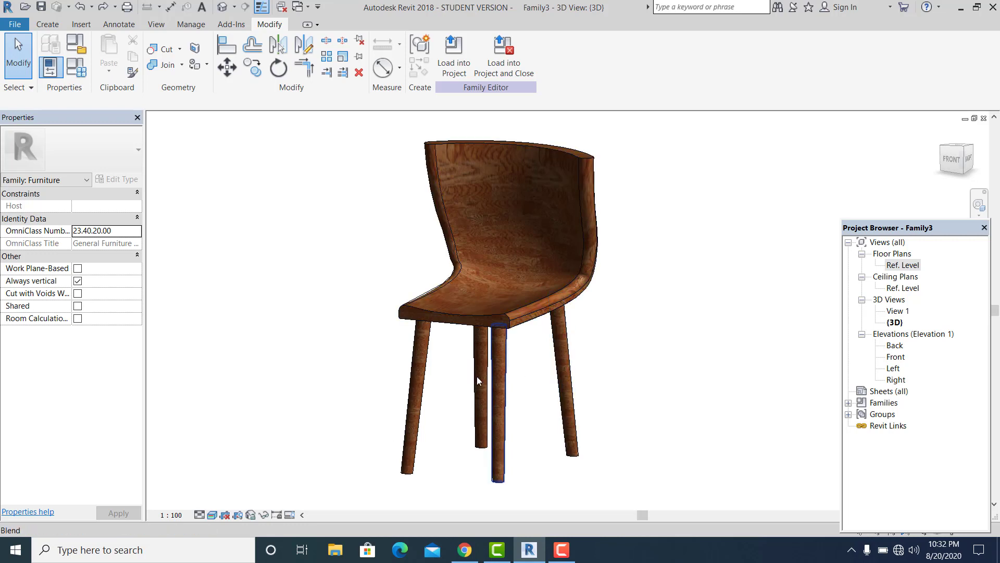
scroll(520, 359, up, 2)
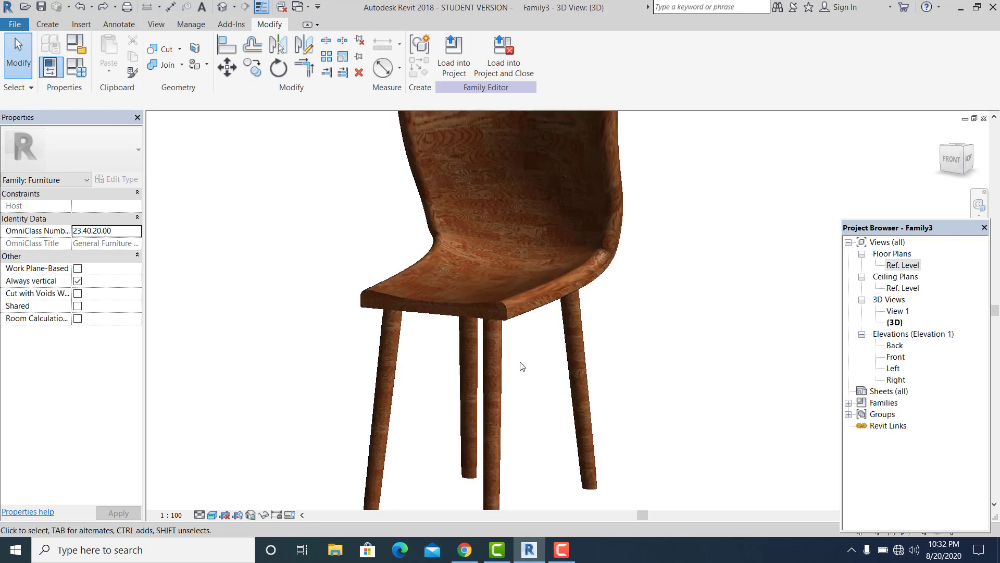
click(200, 515)
click(234, 435)
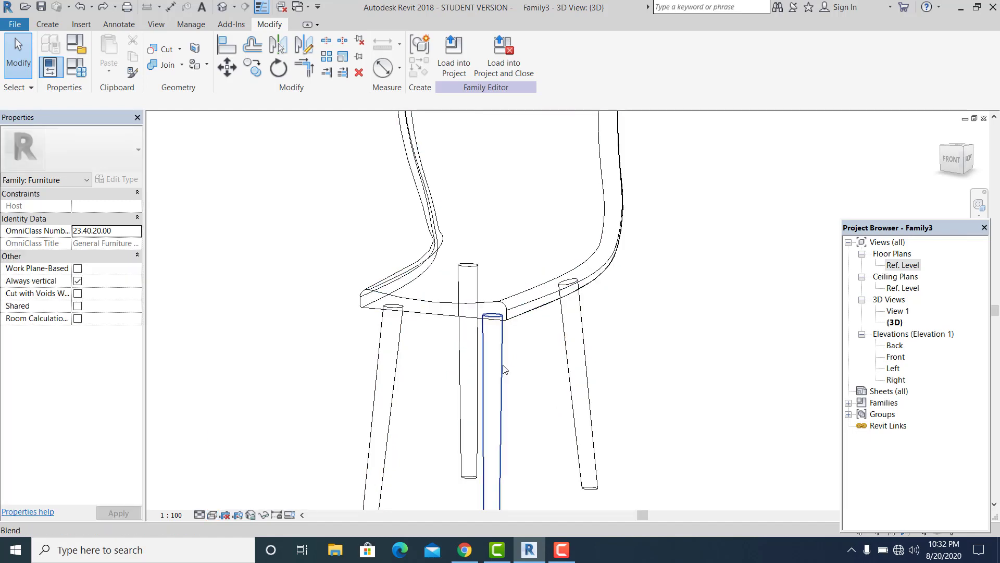
Inspect where the legs meet the seat, and join the rear left leg's geometry to the seat.
shift+middle_drag(502, 364, 444, 370)
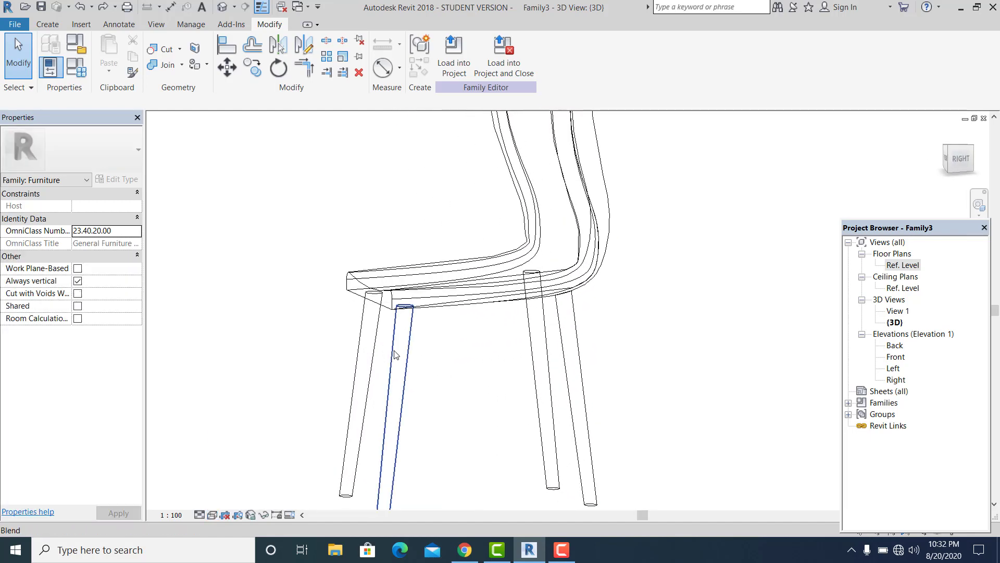
scroll(413, 341, up, 2)
click(414, 343)
scroll(414, 343, up, 2)
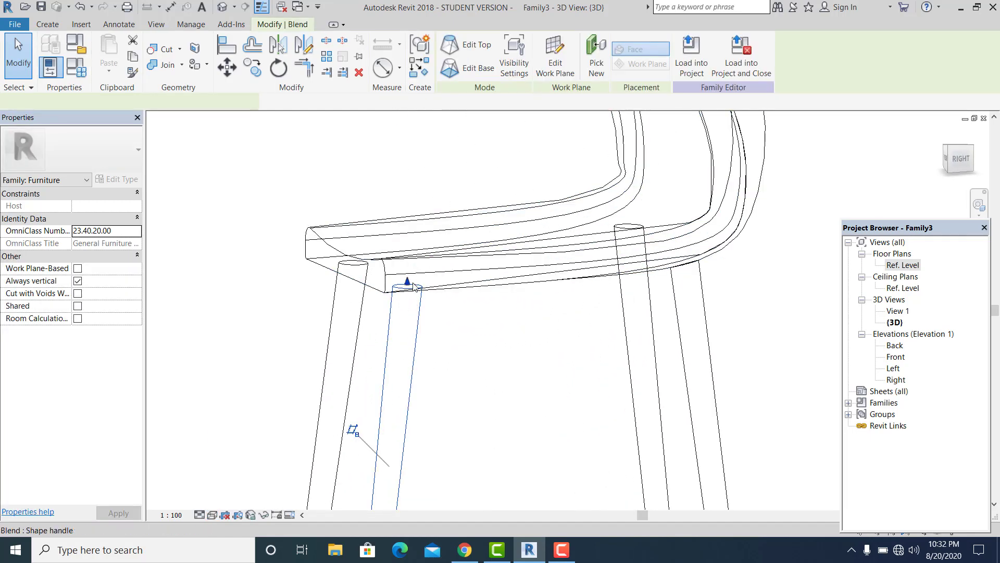
shift+middle_drag(440, 343, 550, 357)
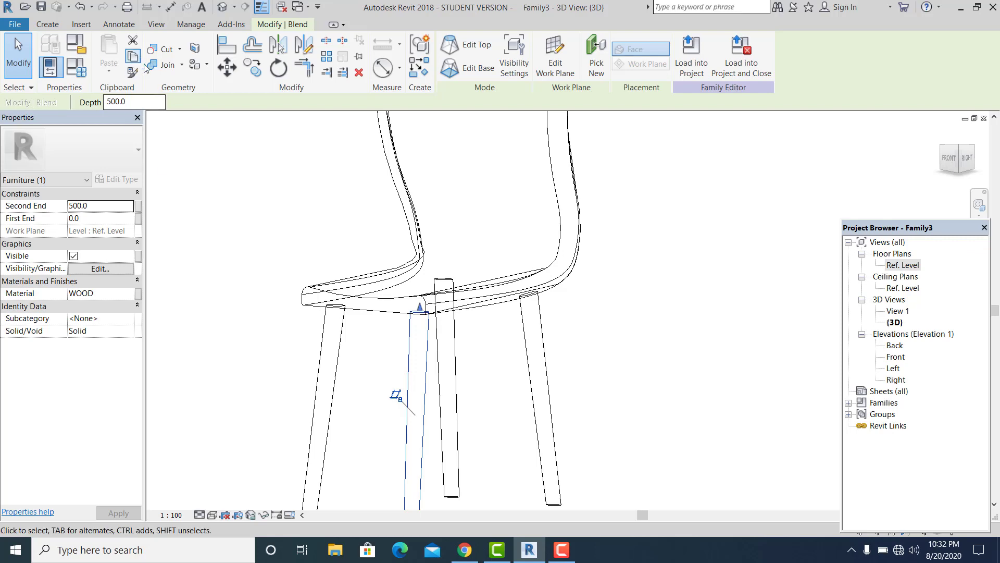
click(167, 66)
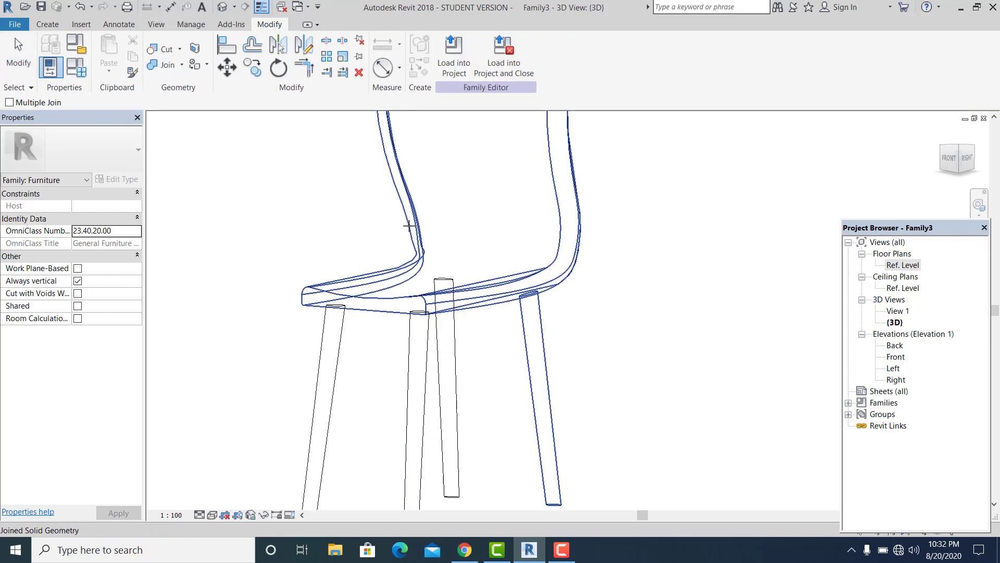
click(408, 225)
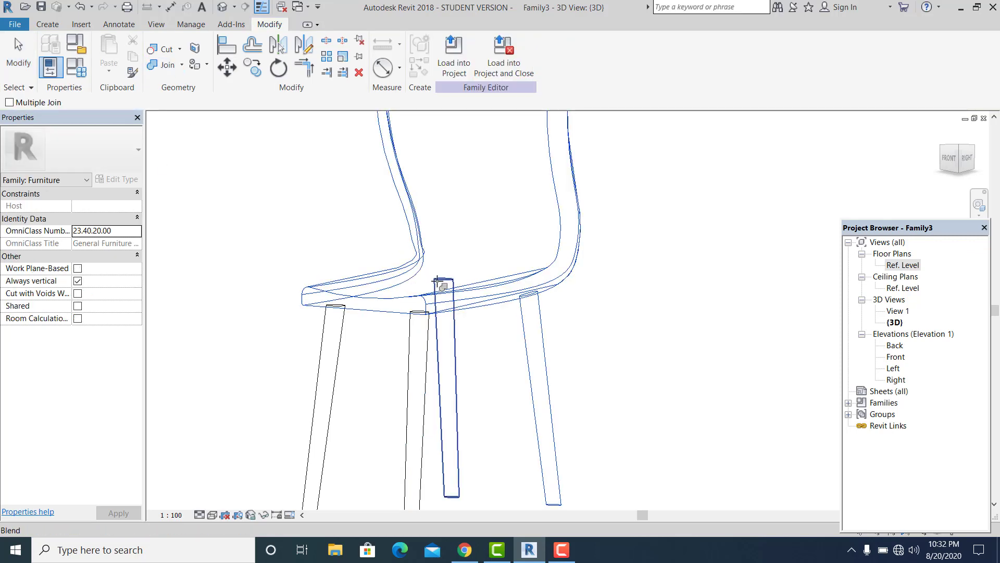
click(447, 282)
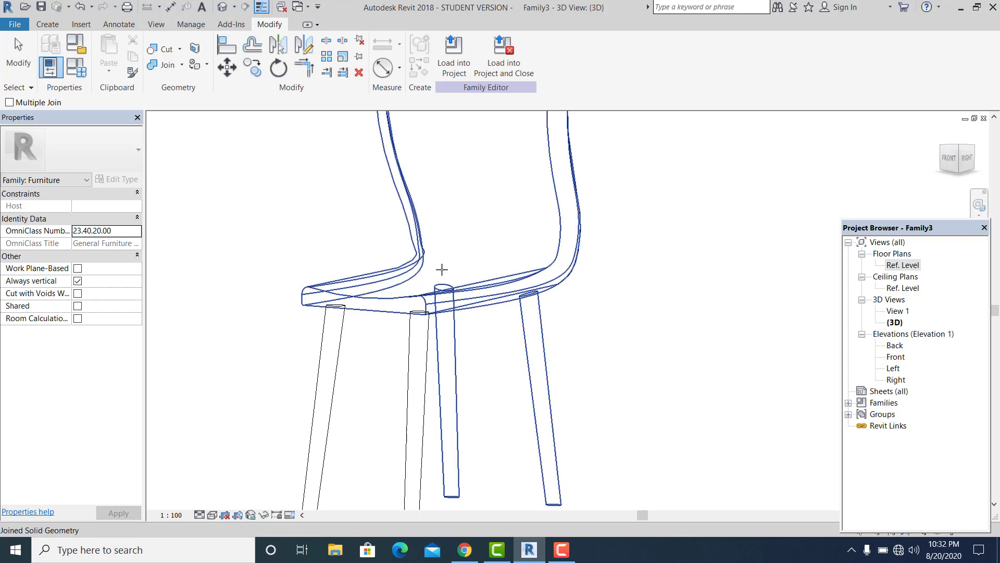
middle_drag(478, 371, 492, 368)
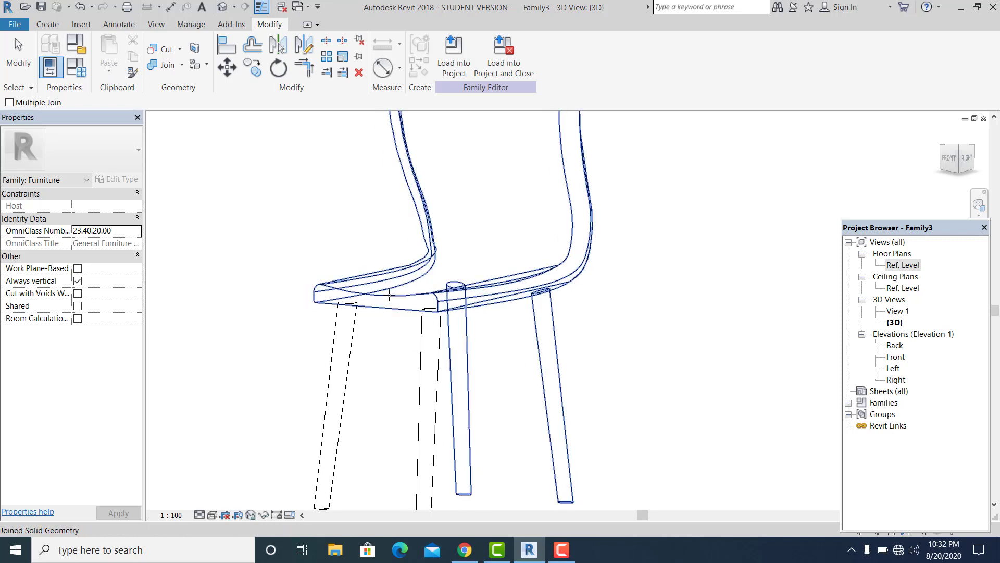
Join the seat's geometry with the front left leg and the front right leg, and end the Join command.
click(389, 296)
click(356, 325)
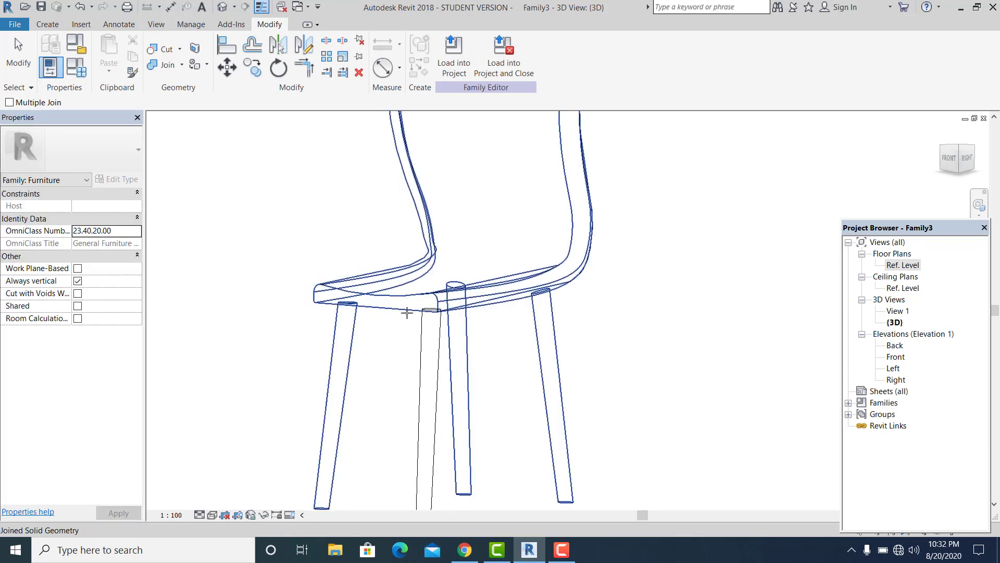
click(406, 310)
click(426, 335)
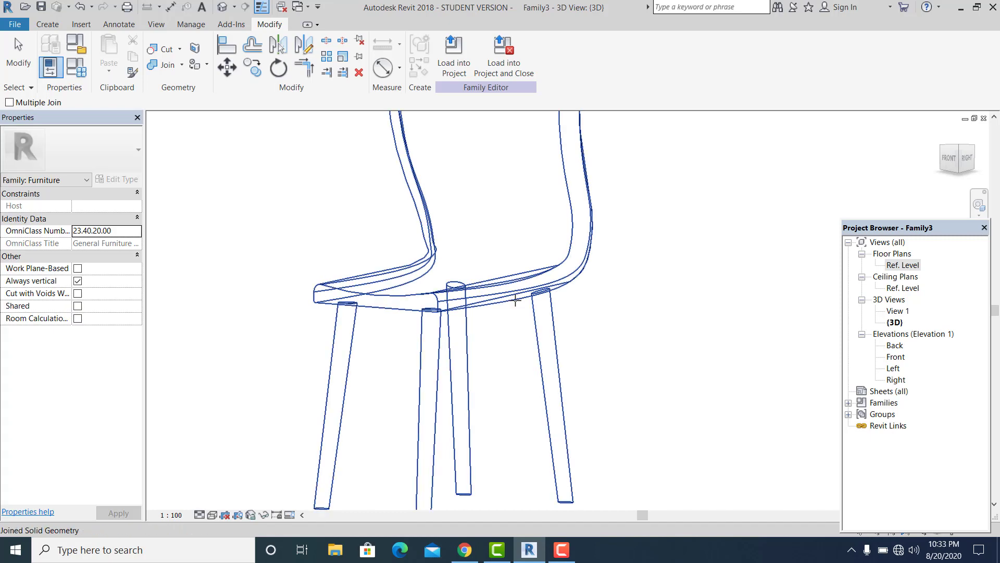
scroll(515, 300, down, 2)
key(Escape)
key(Escape)
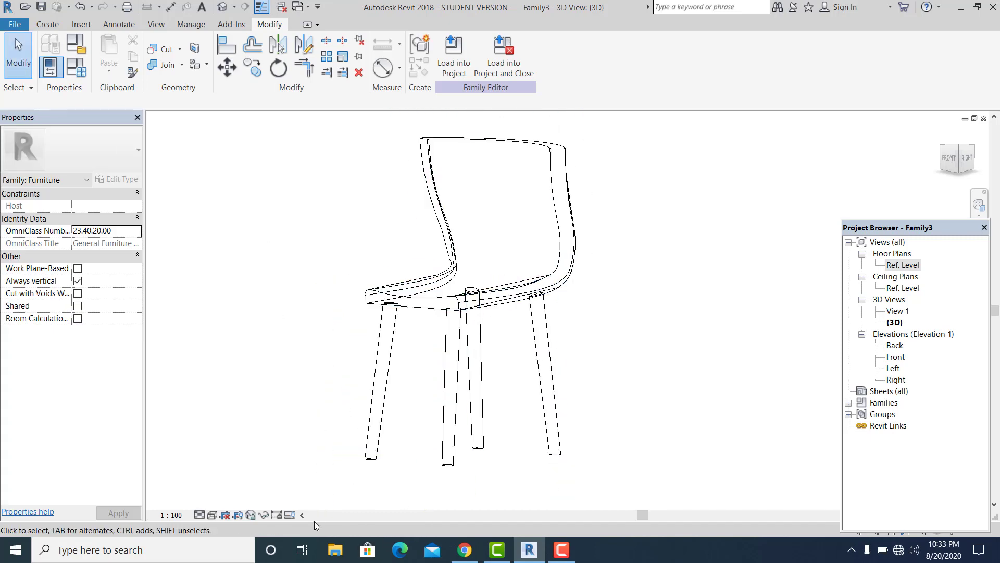
Switch the 3D view to the Realistic visual style so the chair's wood material is displayed.
click(213, 514)
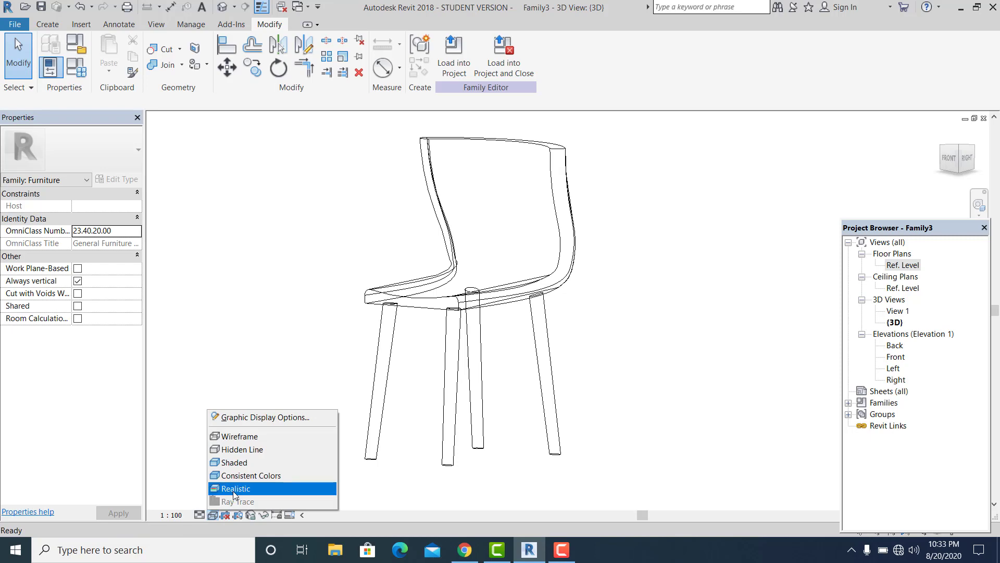
click(236, 489)
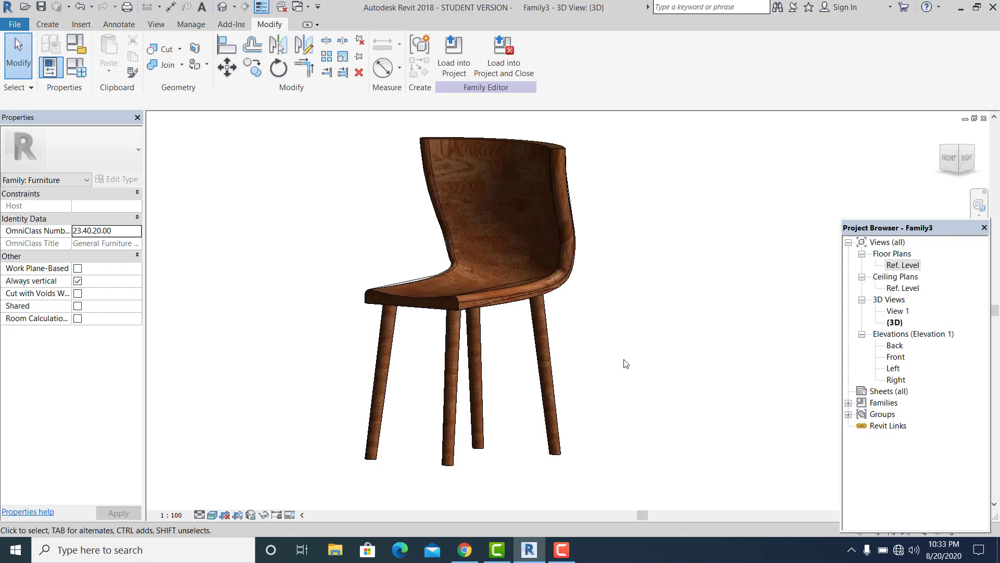
Examine the finished chair from the front, left and right sides, checking the wood finish and where the legs meet the seat.
mouse_move(623, 364)
shift+middle_down()
mouse_move(415, 364)
mouse_move(340, 348)
mouse_move(688, 387)
mouse_move(630, 469)
mouse_move(683, 330)
mouse_move(607, 373)
mouse_move(488, 372)
mouse_move(527, 323)
mouse_move(385, 403)
mouse_move(596, 405)
mouse_move(455, 397)
mouse_move(555, 412)
mouse_move(551, 382)
mouse_move(521, 413)
mouse_move(618, 404)
mouse_move(637, 361)
shift+middle_up()
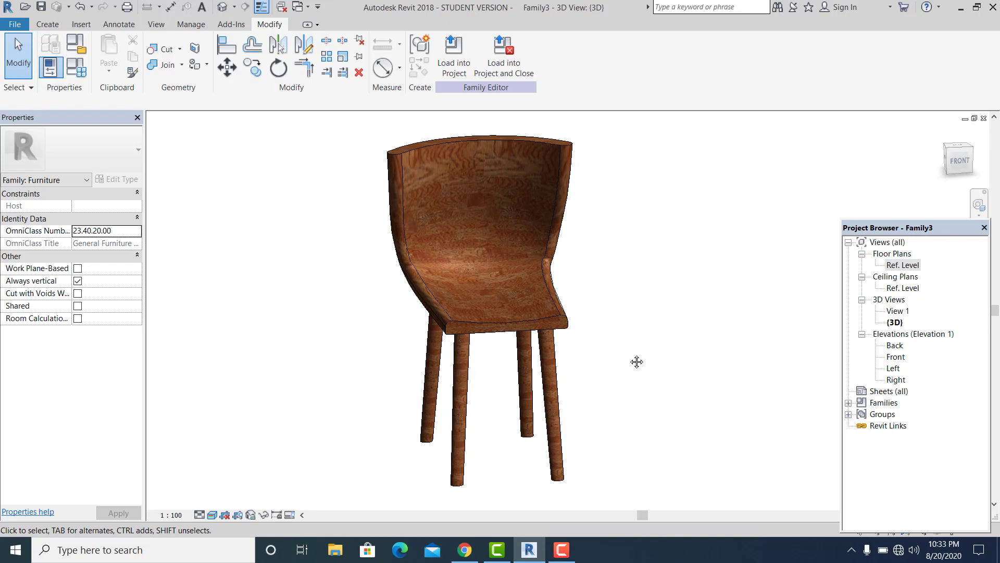
scroll(582, 339, up, 1)
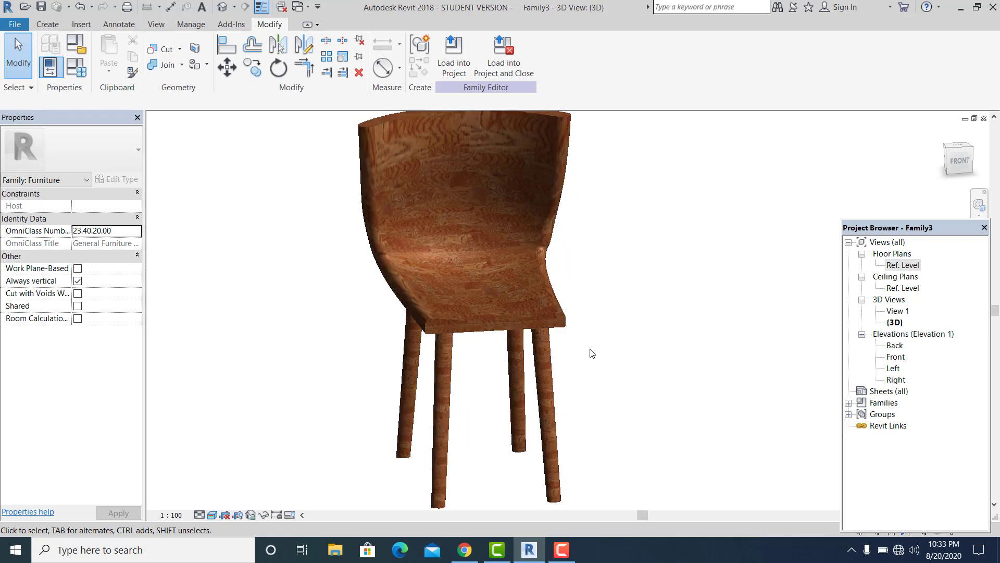
shift+middle_drag(592, 354, 589, 395)
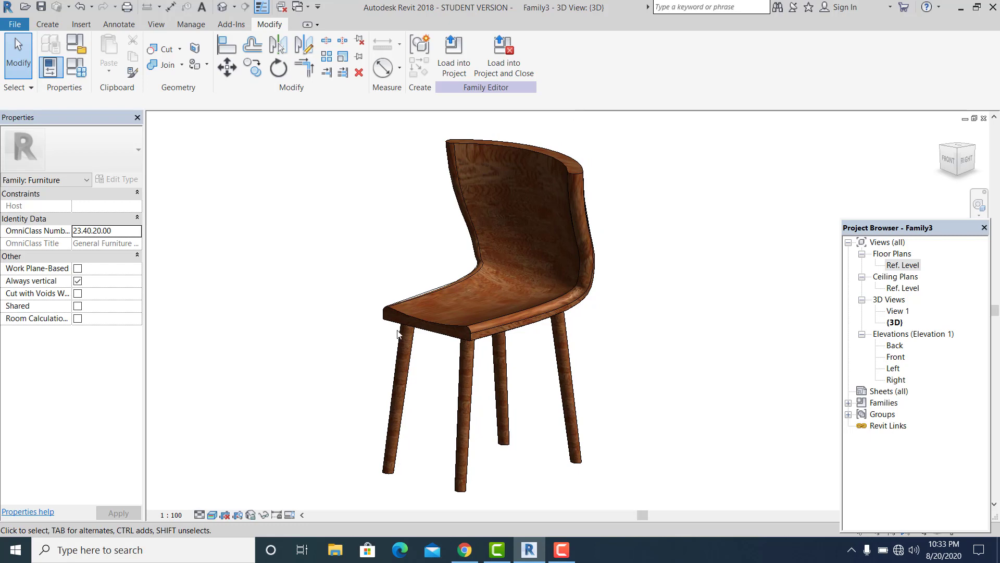
shift+middle_drag(539, 365, 614, 382)
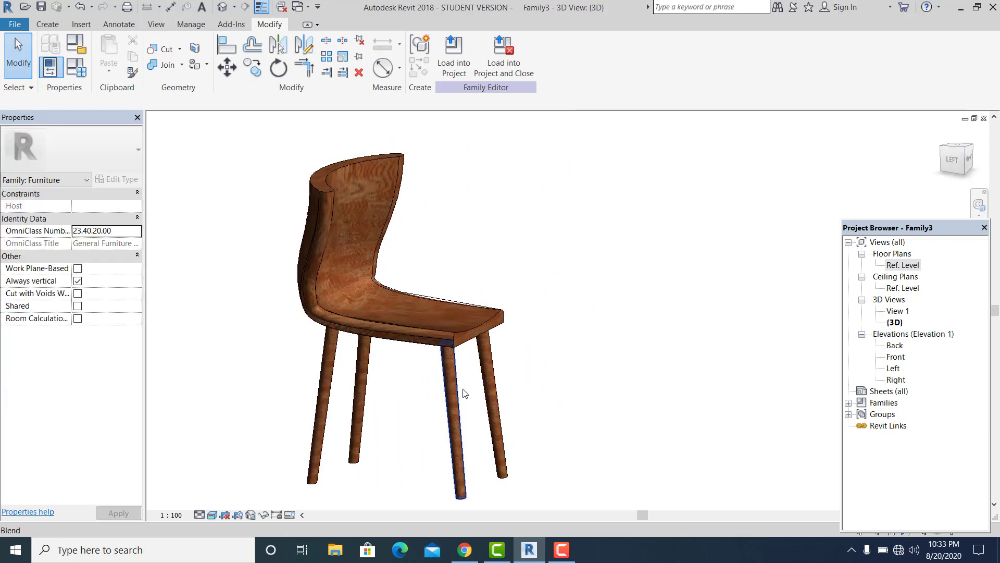
middle_drag(474, 394, 563, 369)
scroll(489, 357, up, 1)
middle_drag(493, 366, 494, 386)
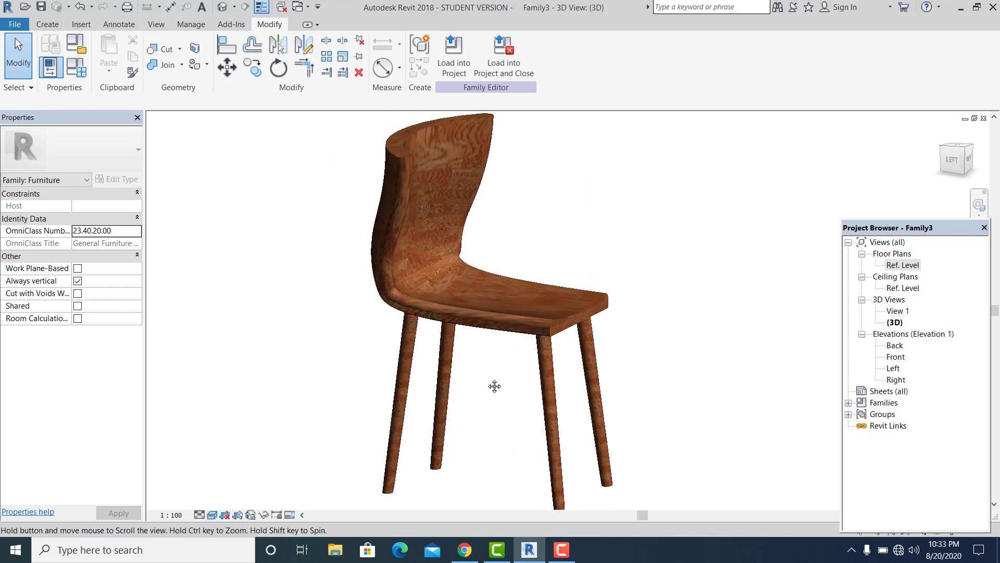
scroll(494, 386, down, 1)
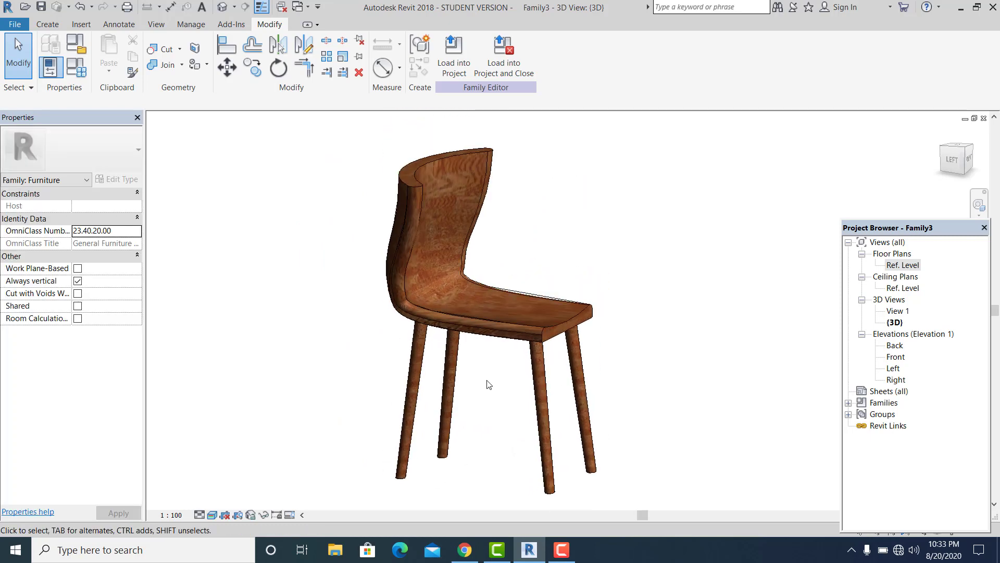
shift+middle_drag(490, 386, 454, 407)
middle_drag(536, 382, 488, 399)
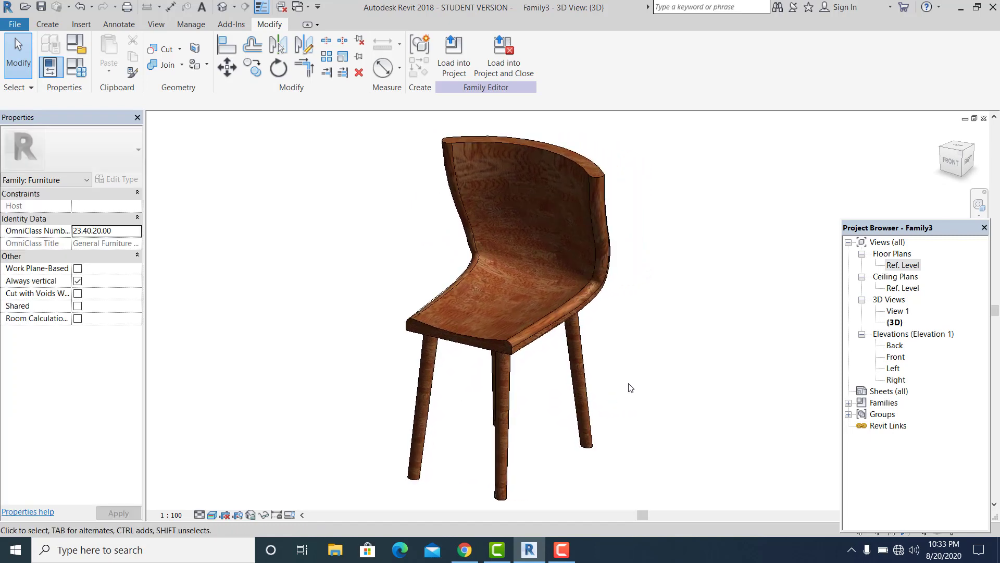
shift+middle_drag(630, 388, 627, 361)
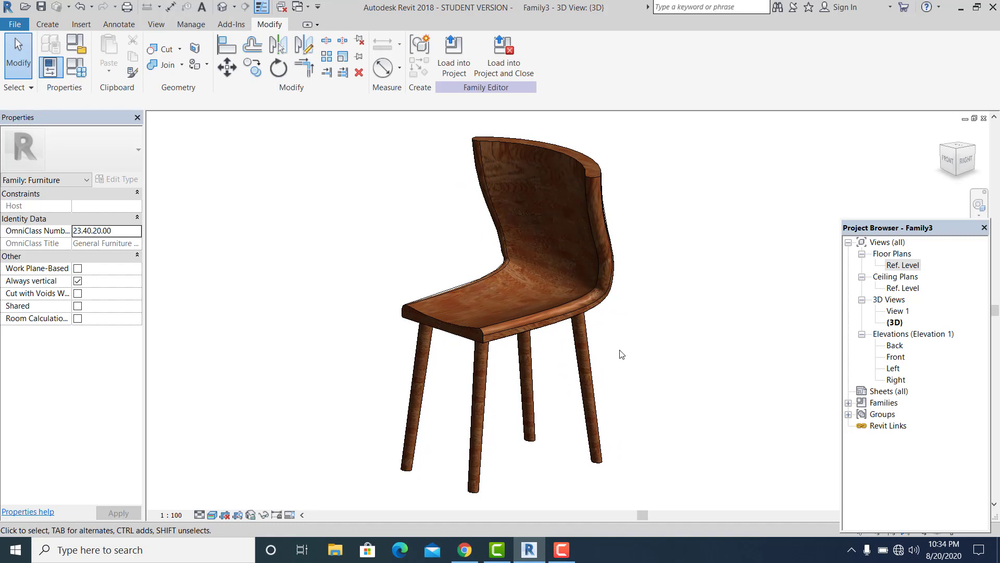